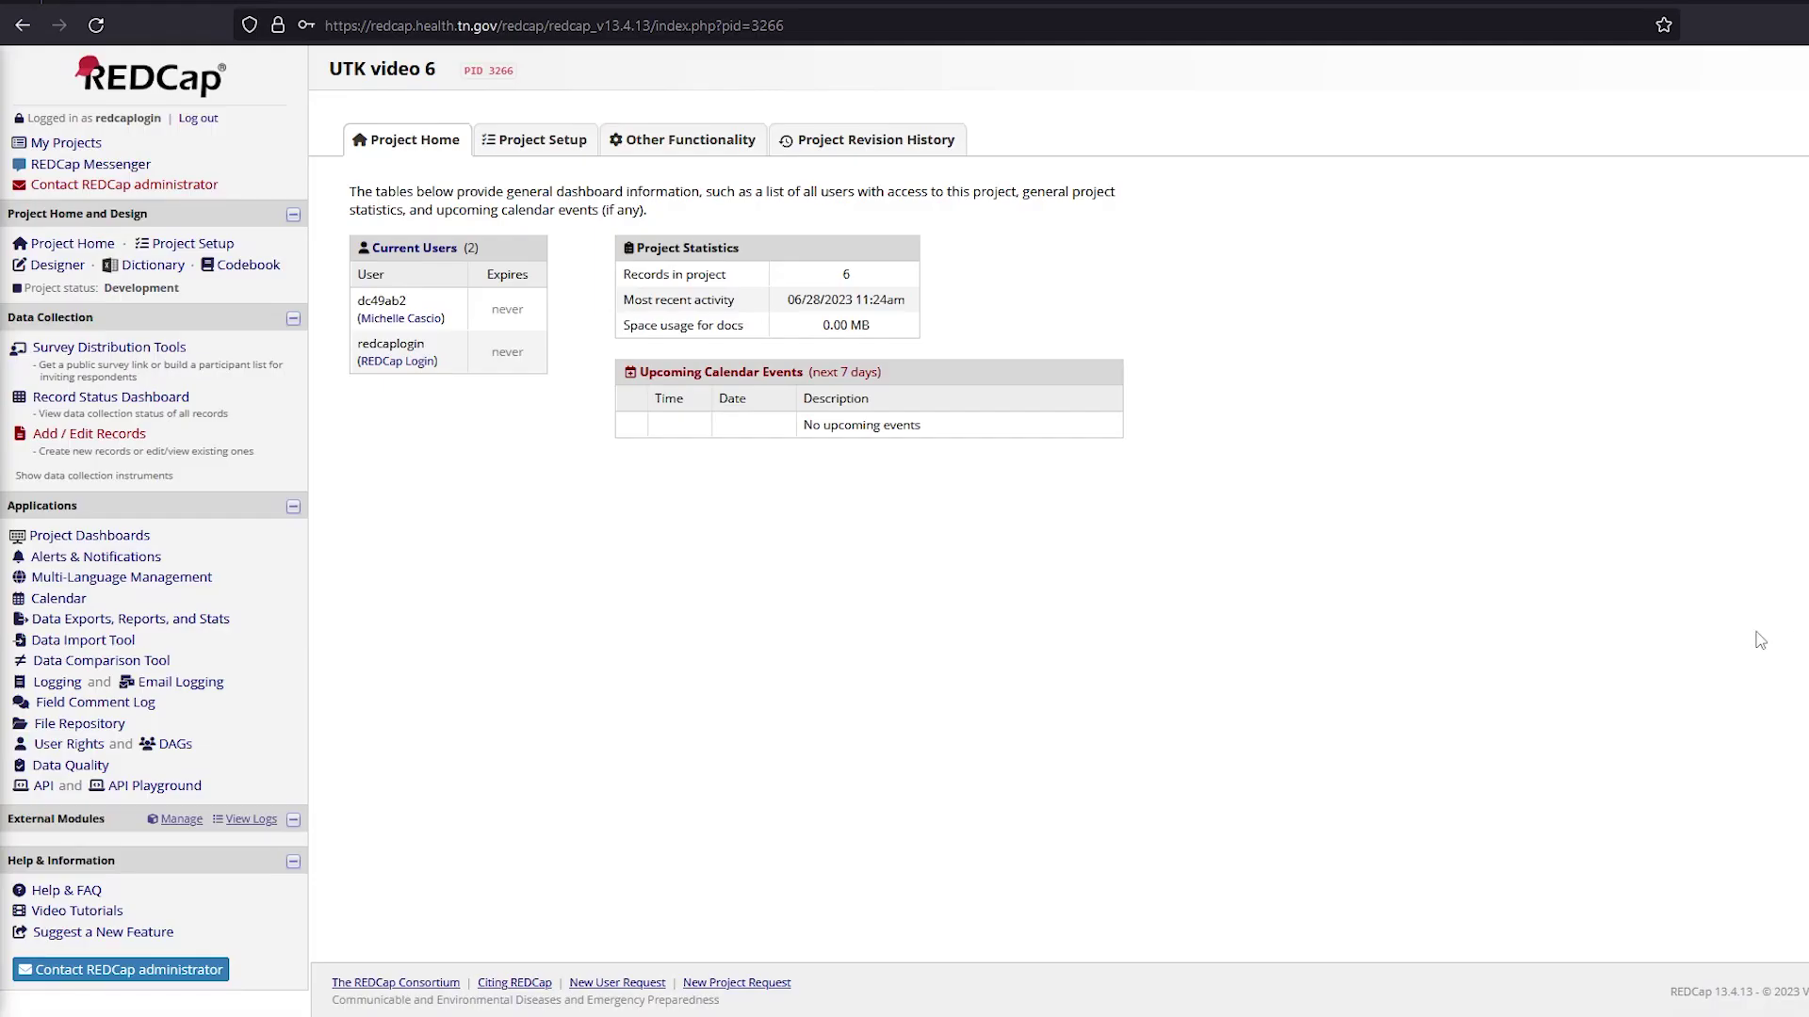
# Open Add / Edit Records in the UTK video 6 project to view its six records.
pyautogui.click(118, 440)
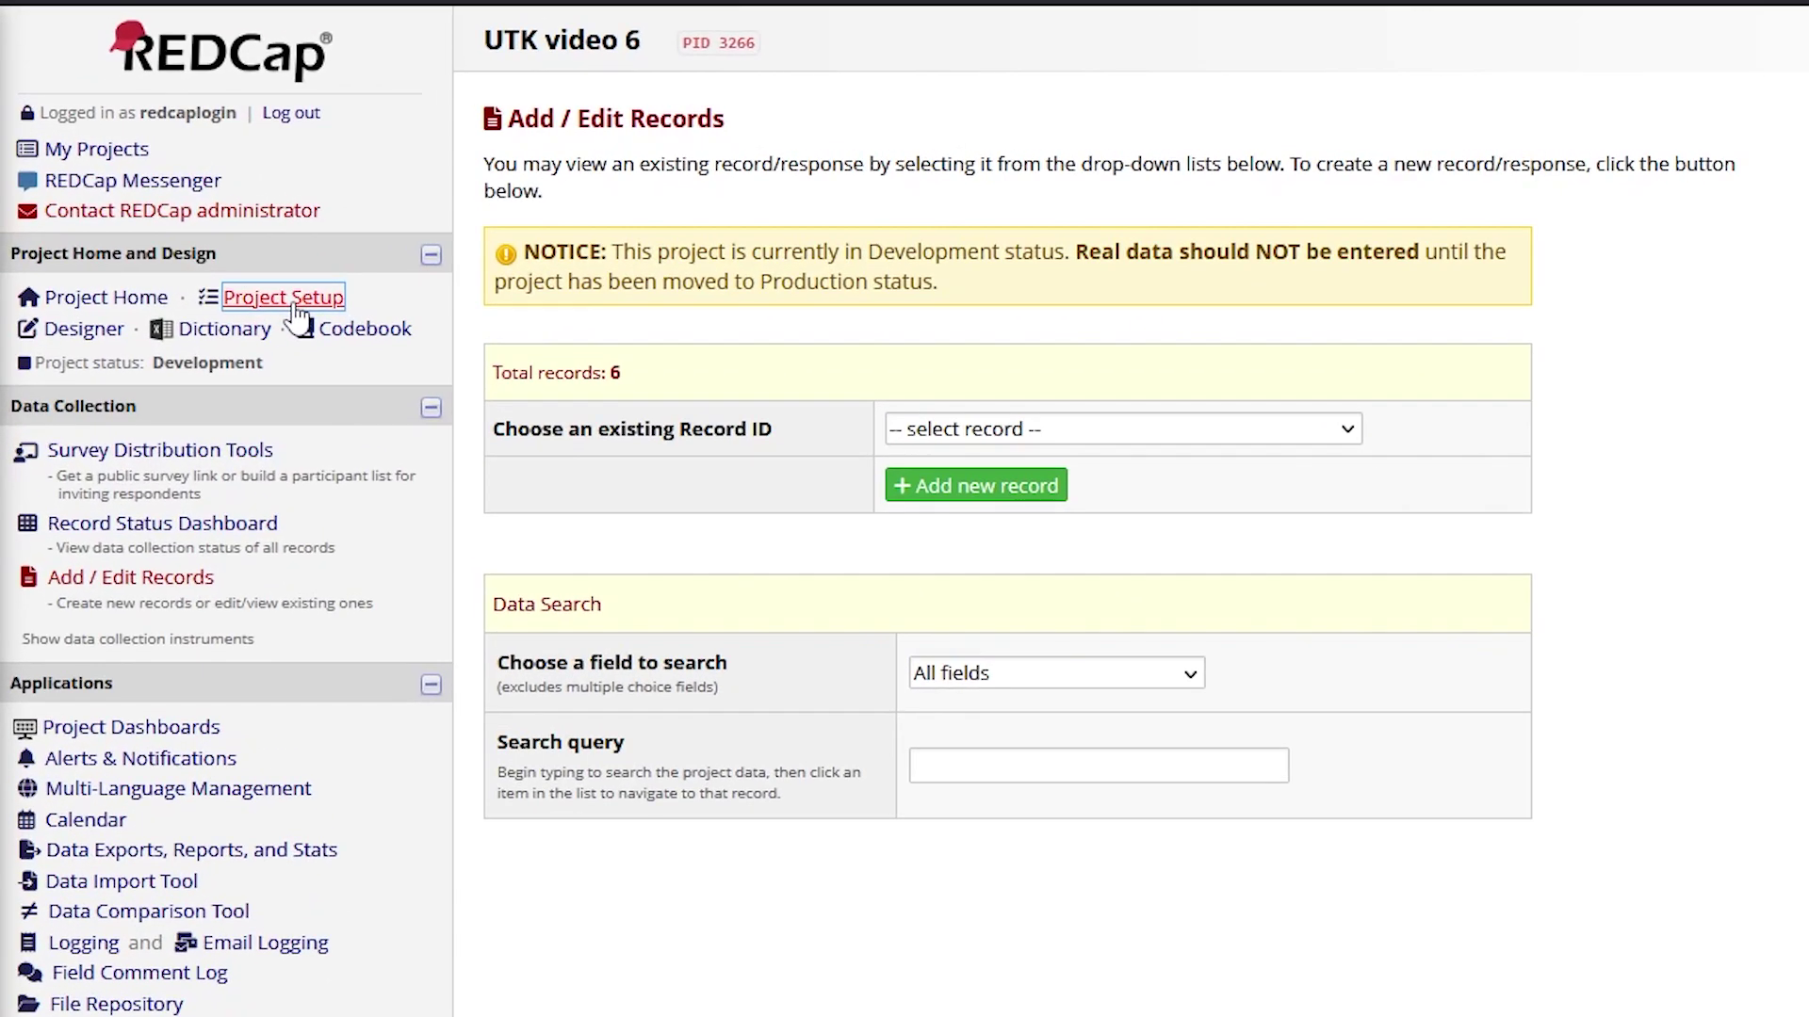
# Set and save a custom record label of [facility_name] in Additional customizations.
pyautogui.click(298, 316)
pyautogui.scroll(-2, 566, 565)
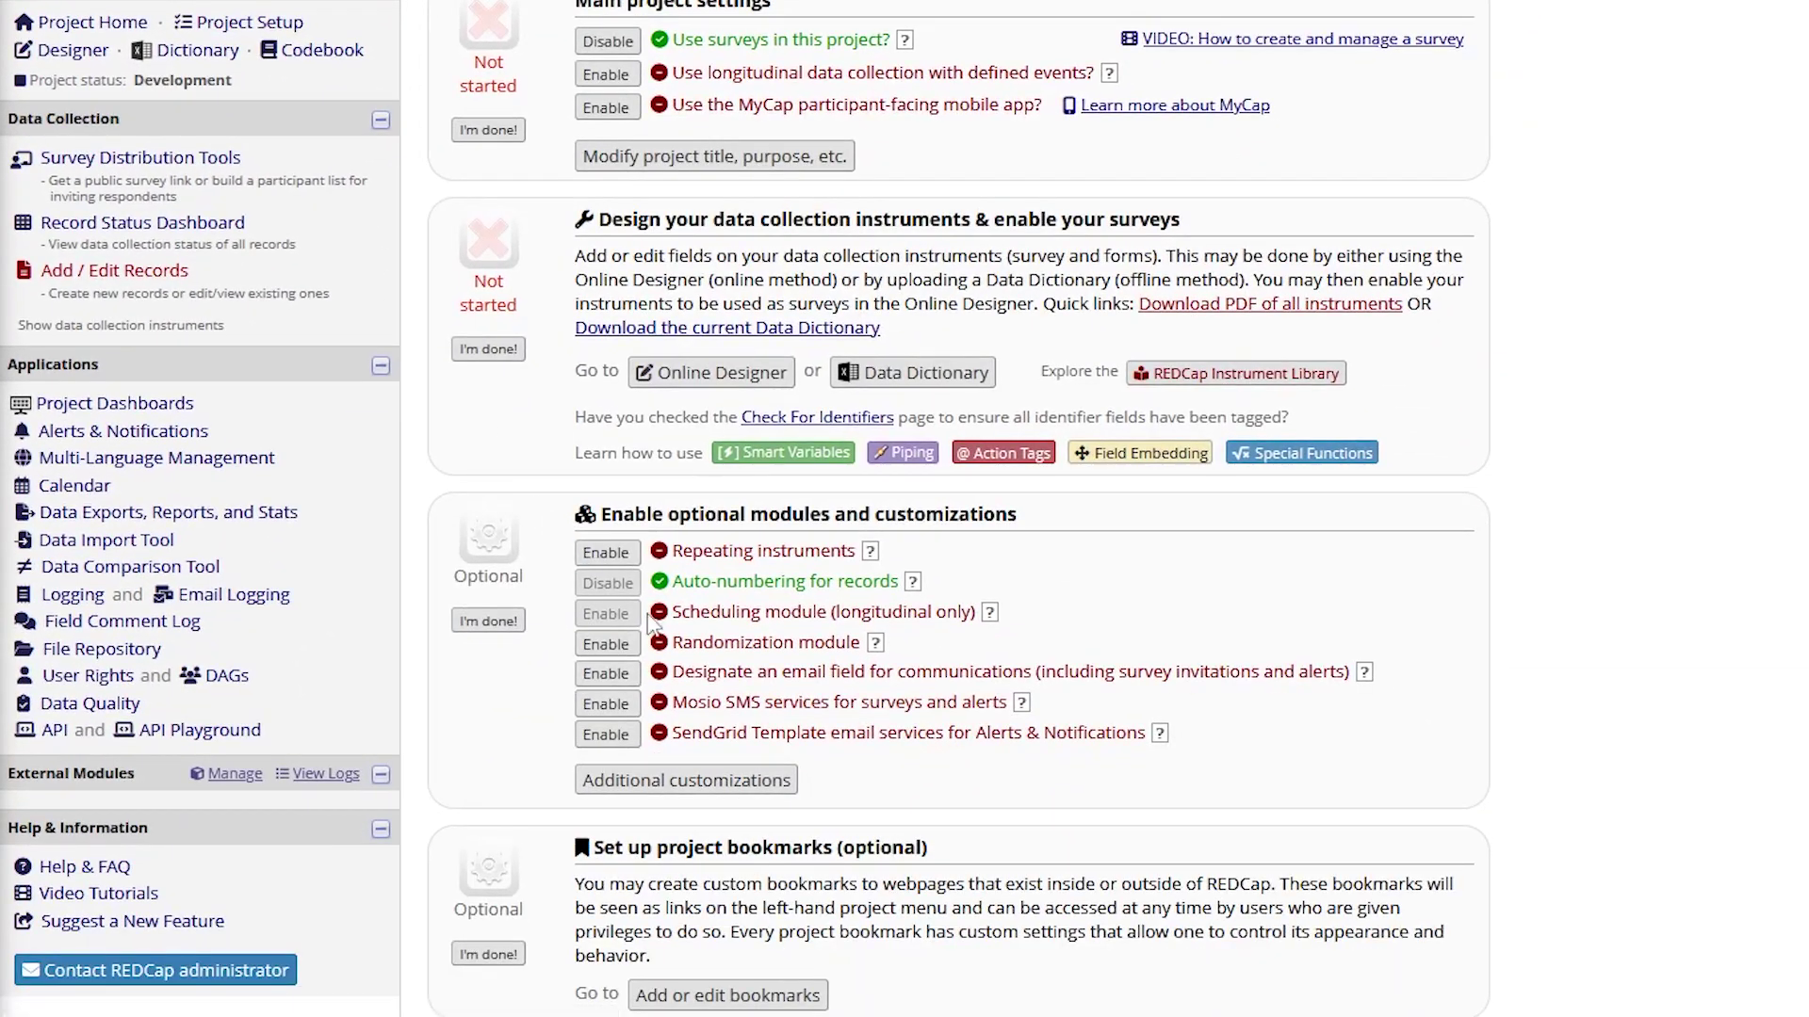
pyautogui.click(787, 800)
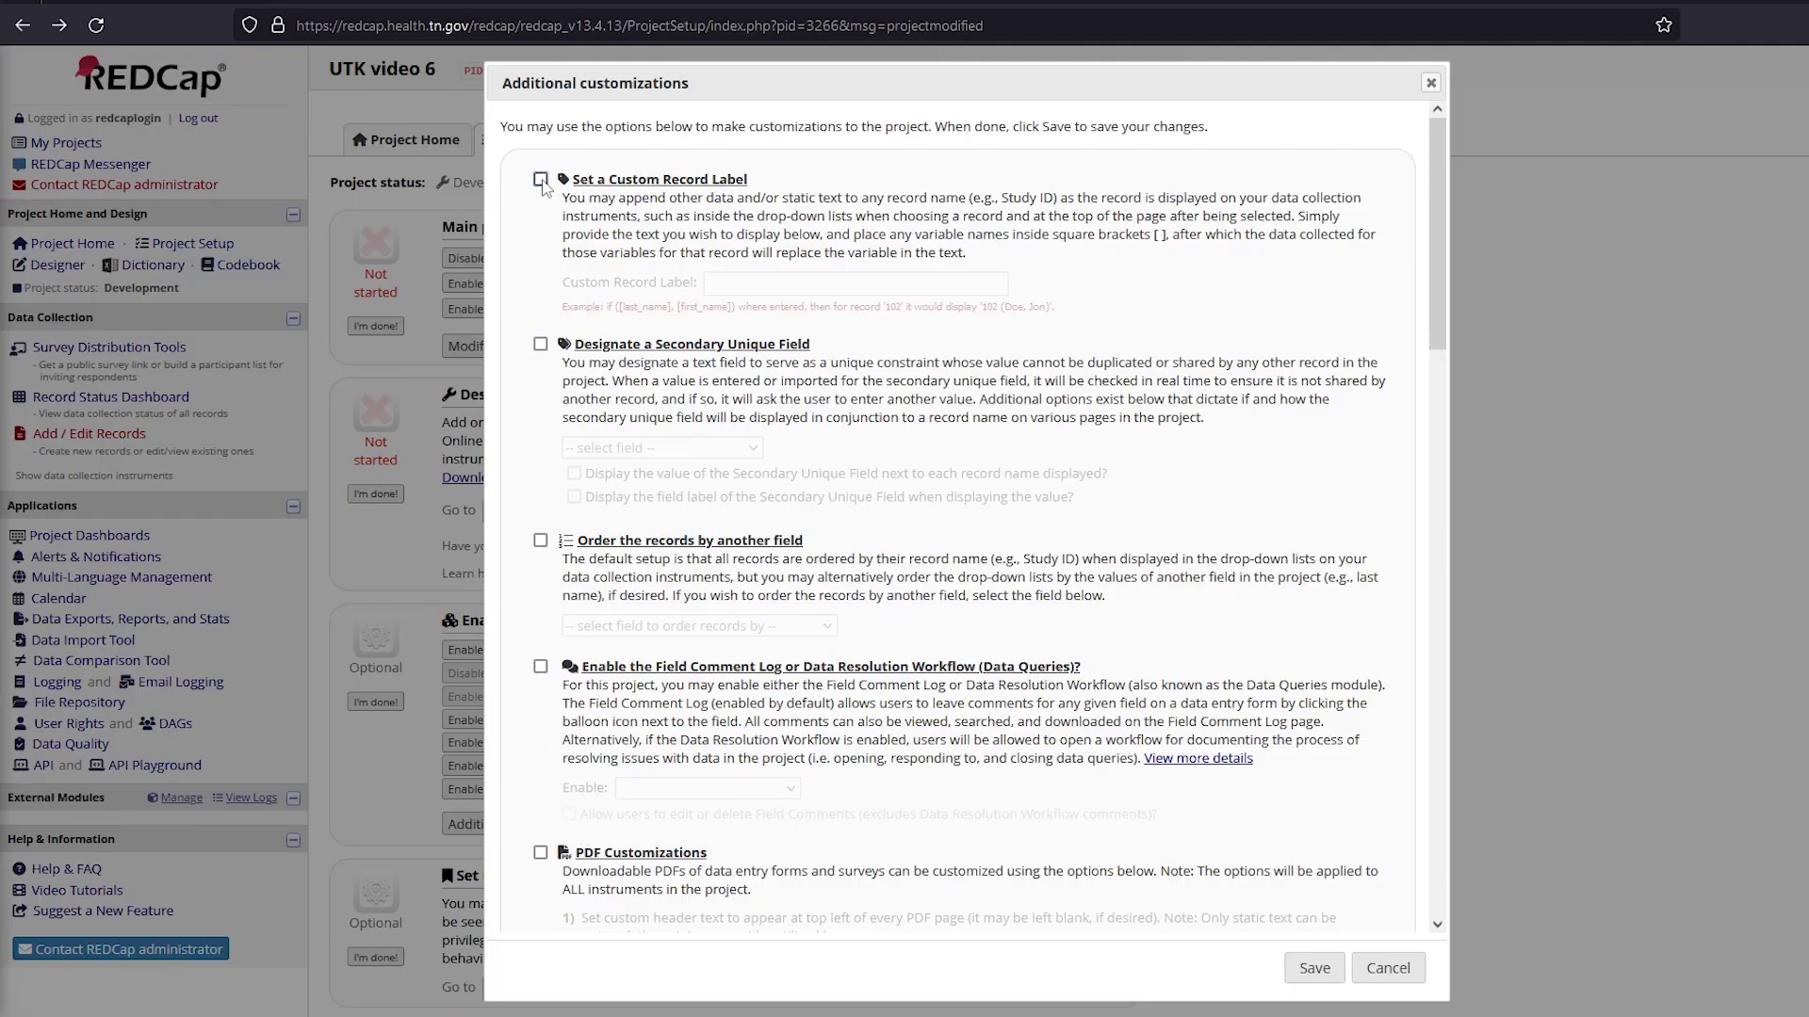
pyautogui.click(540, 180)
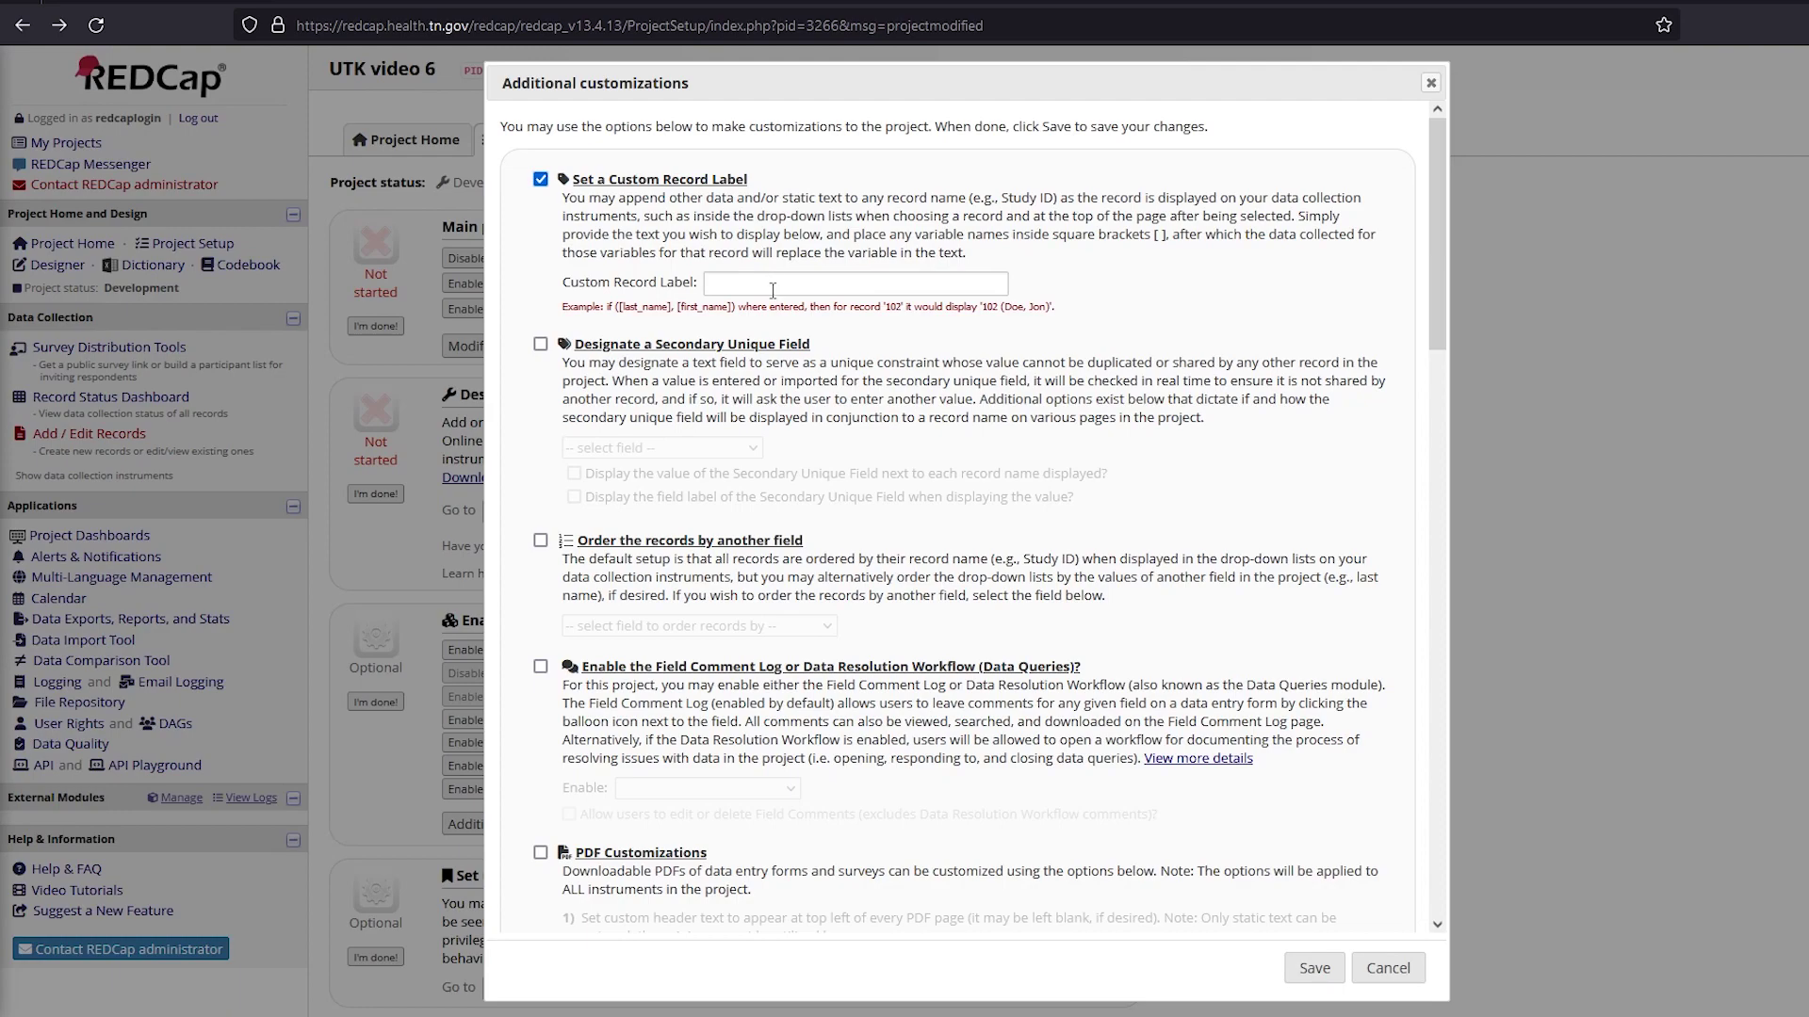
pyautogui.click(773, 290)
pyautogui.write('[f')
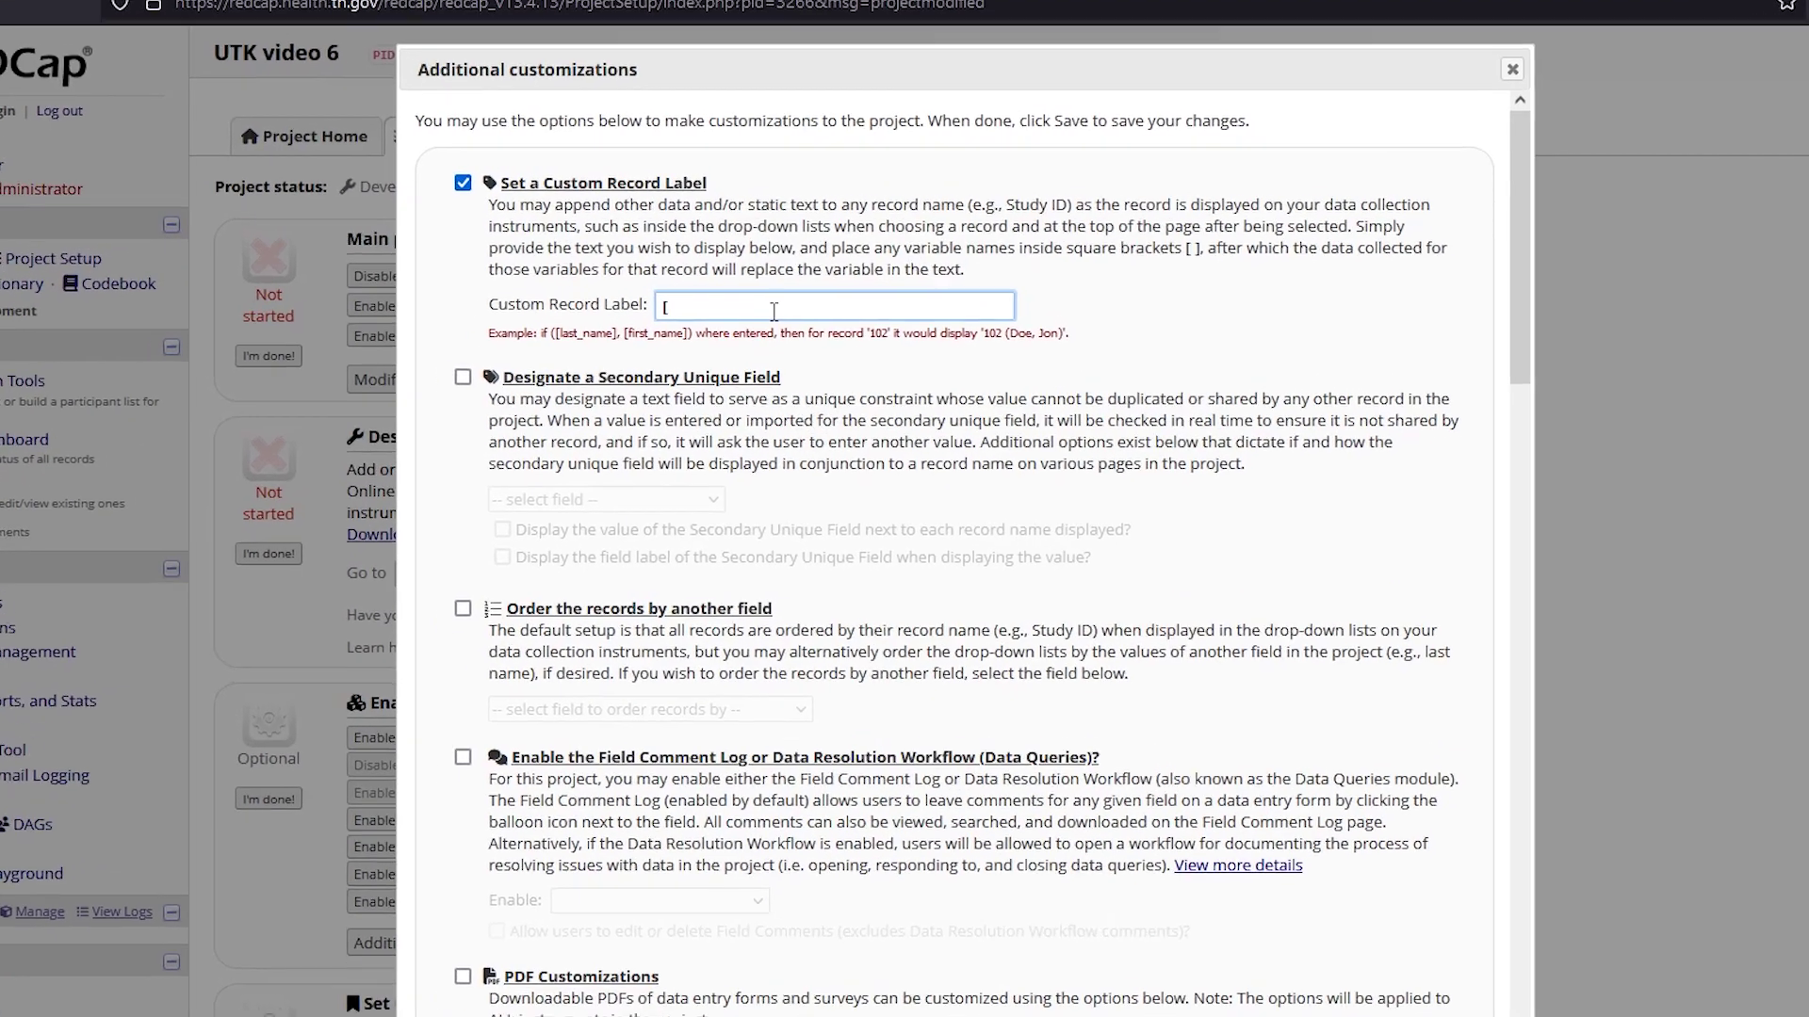
pyautogui.write('ac')
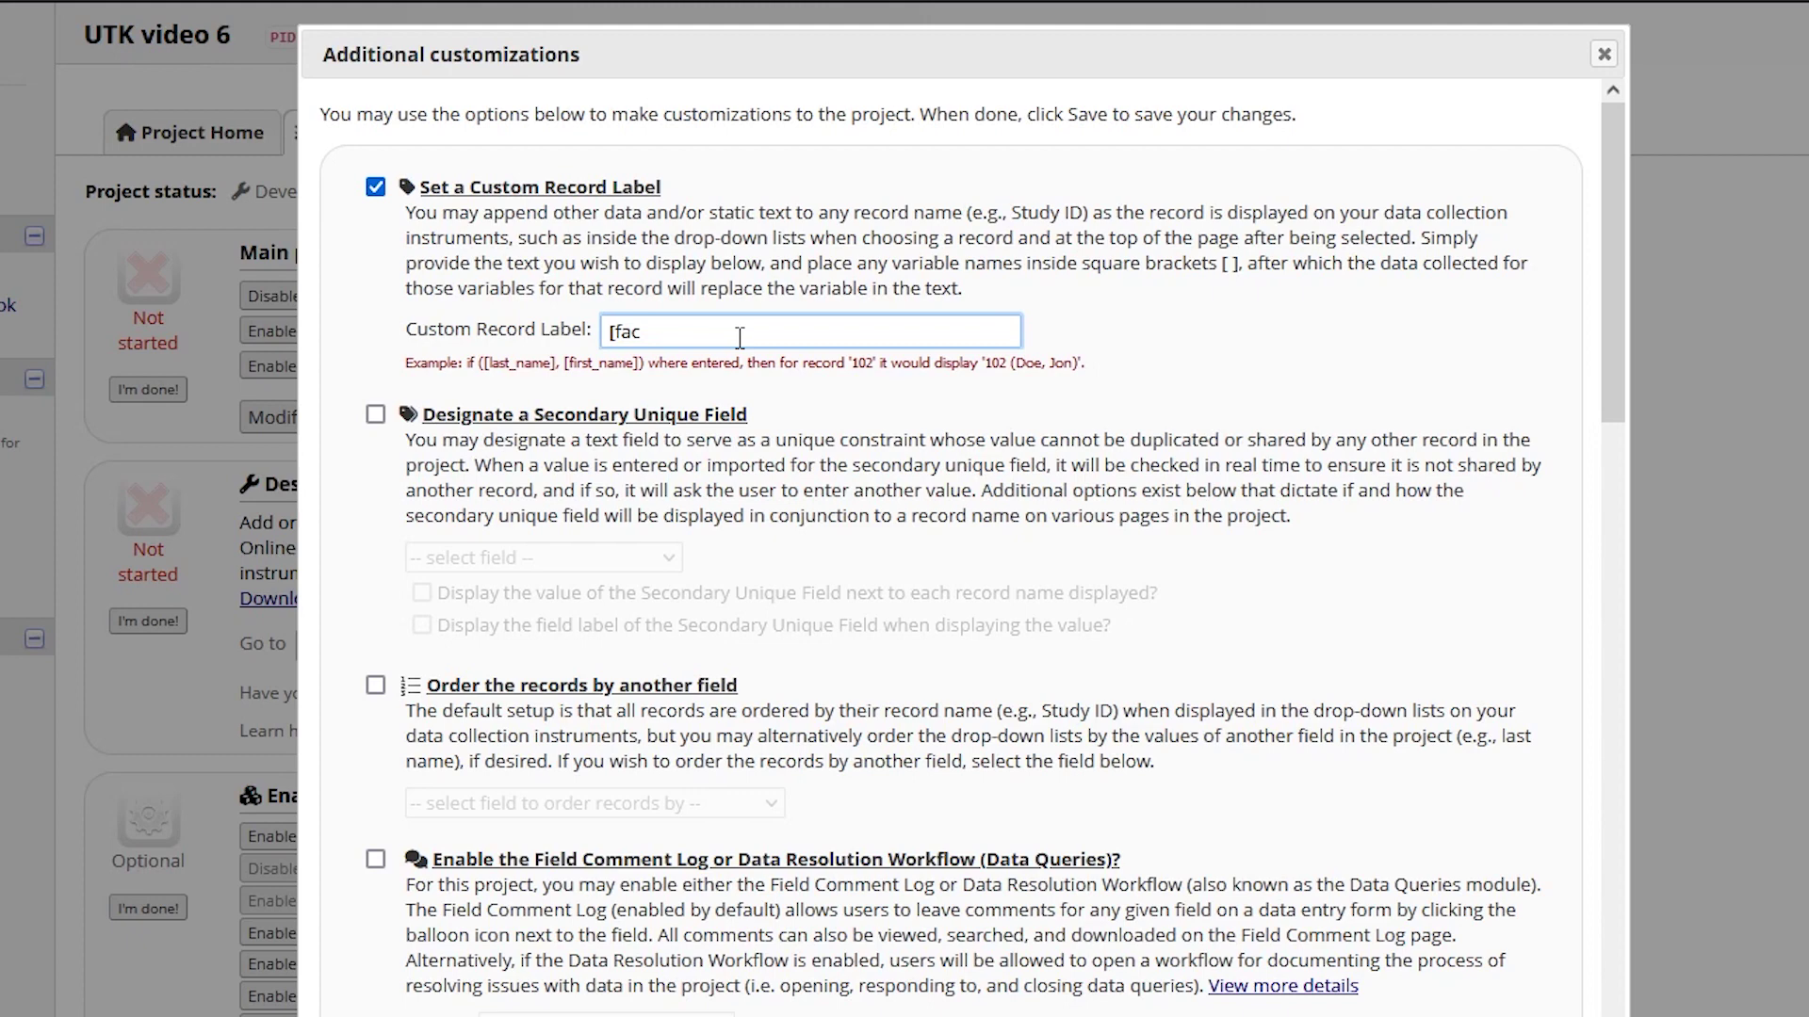
pyautogui.write('ility_')
pyautogui.write('name]')
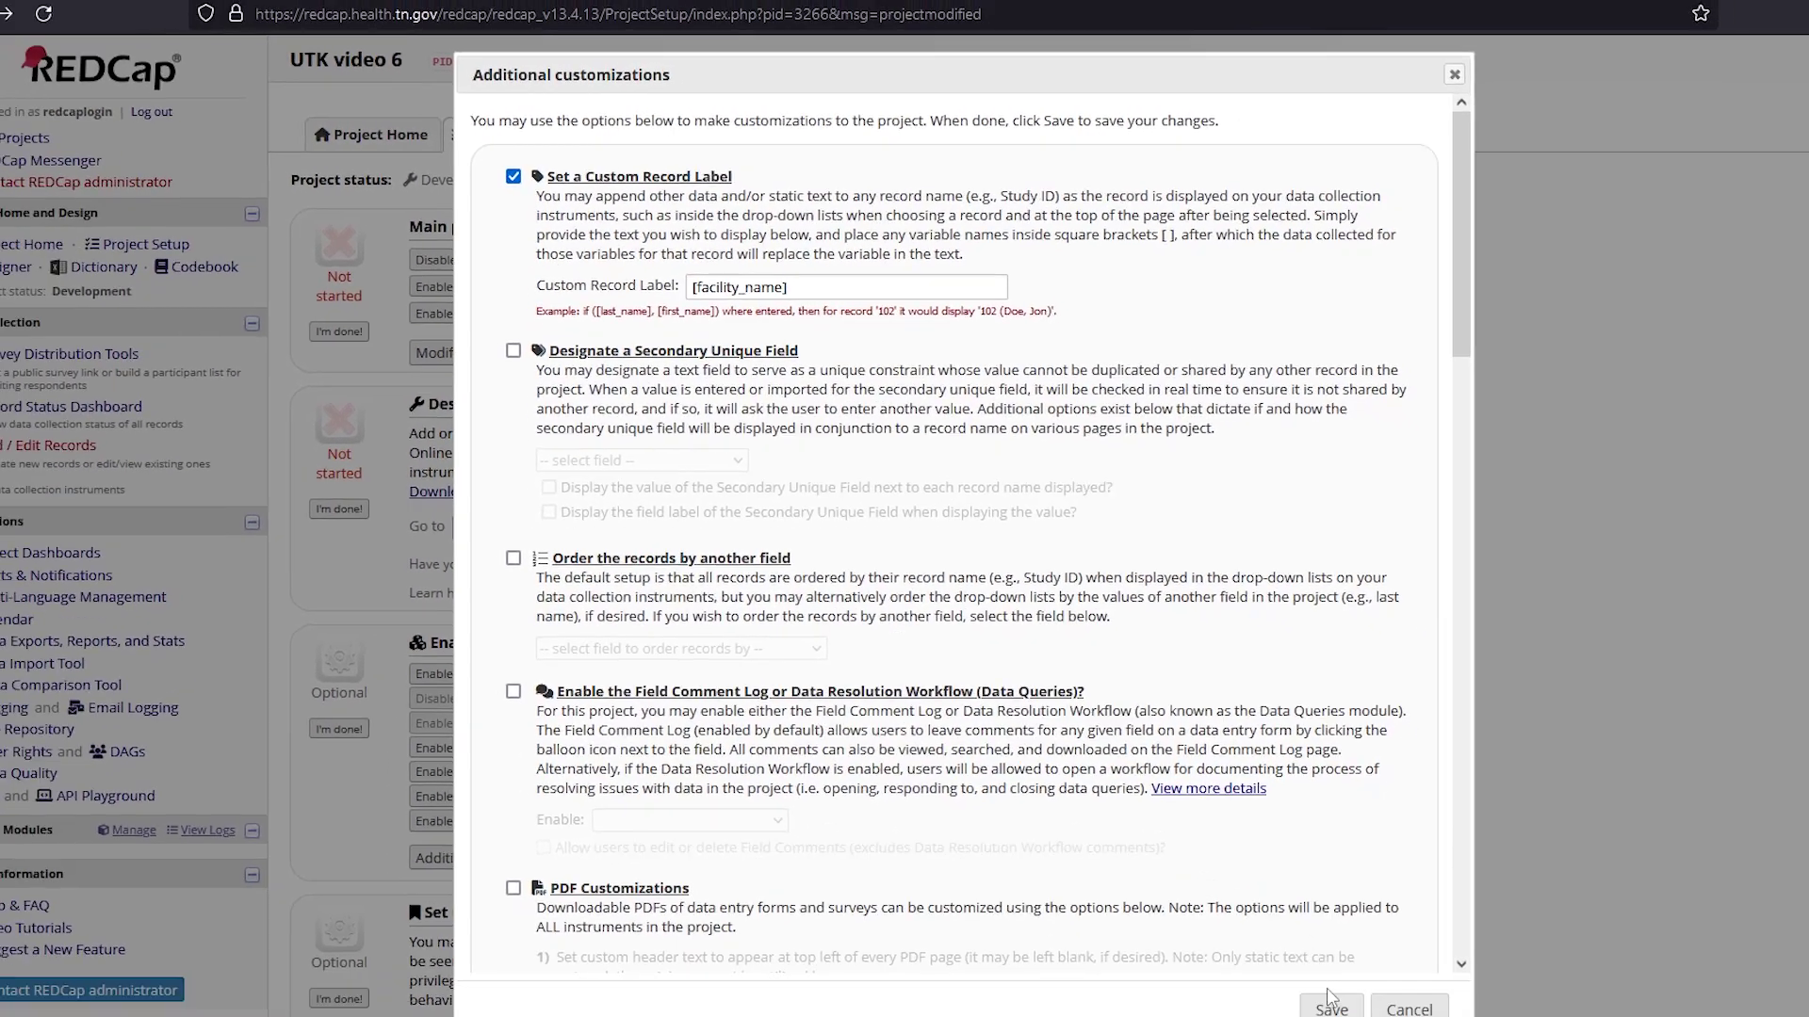
pyautogui.click(1330, 1003)
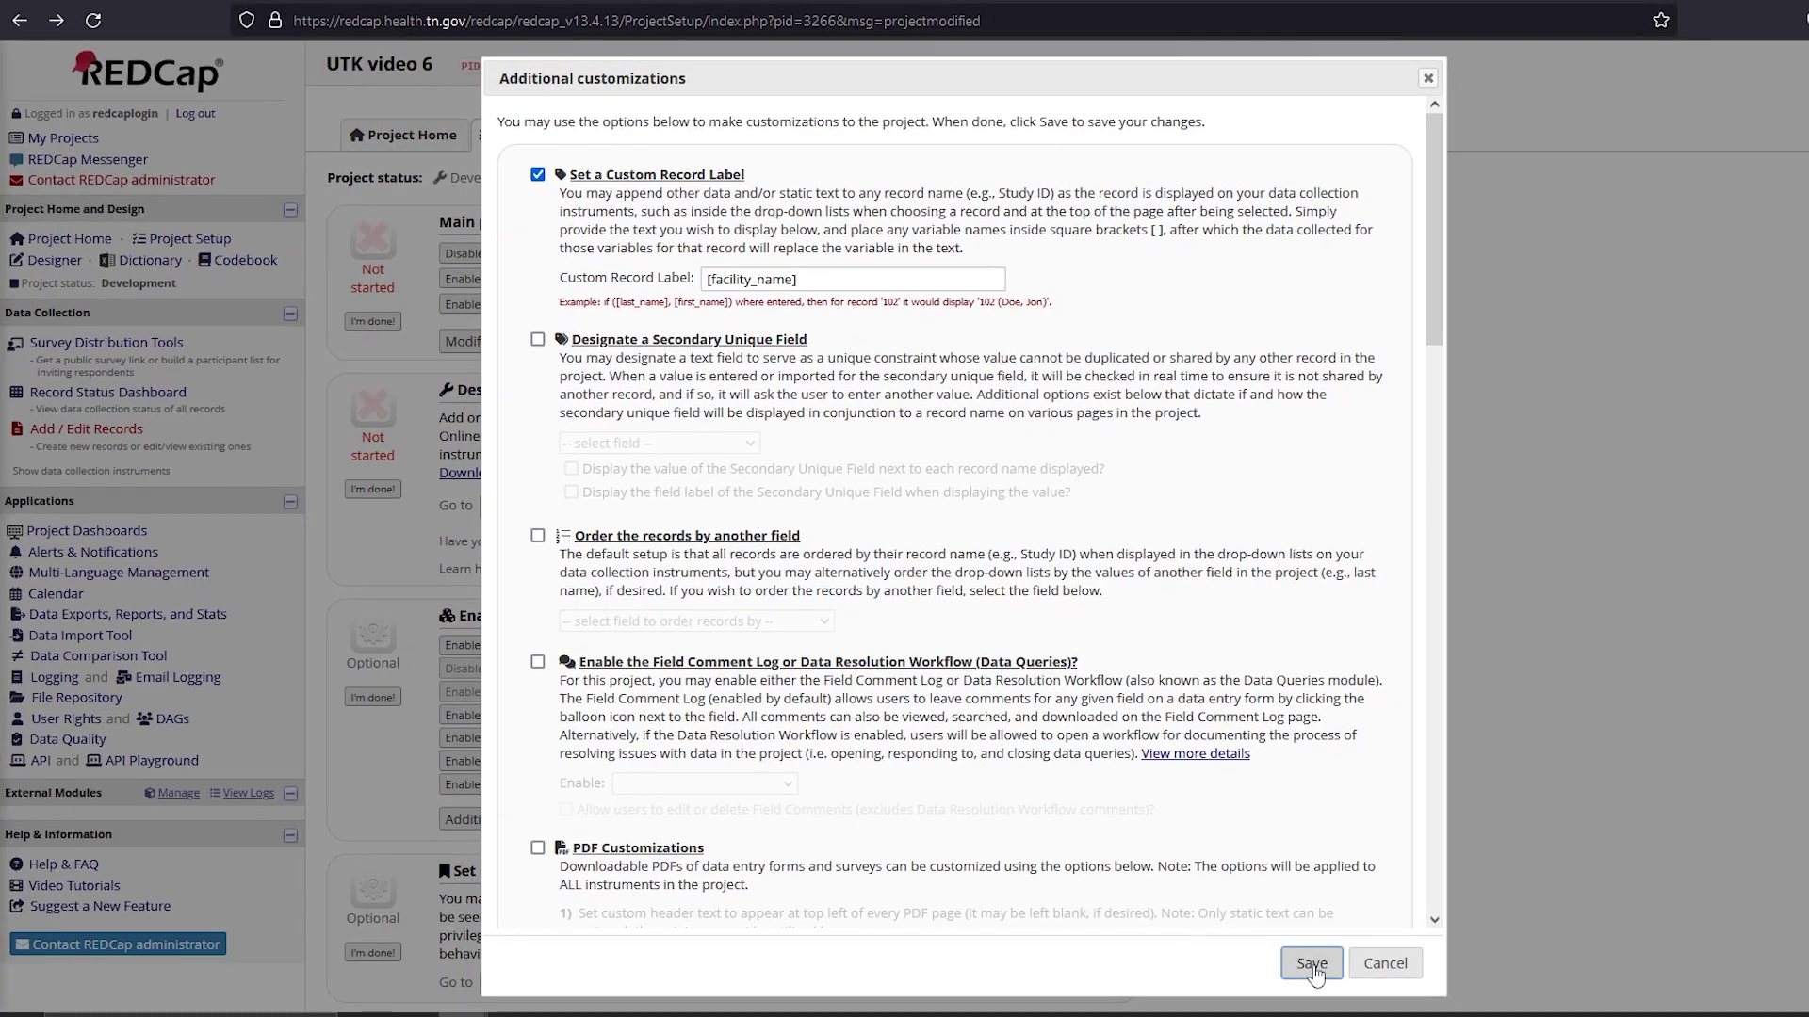
# Check the new facility-name labels on the records page and Record Status Dashboard.
pyautogui.click(138, 430)
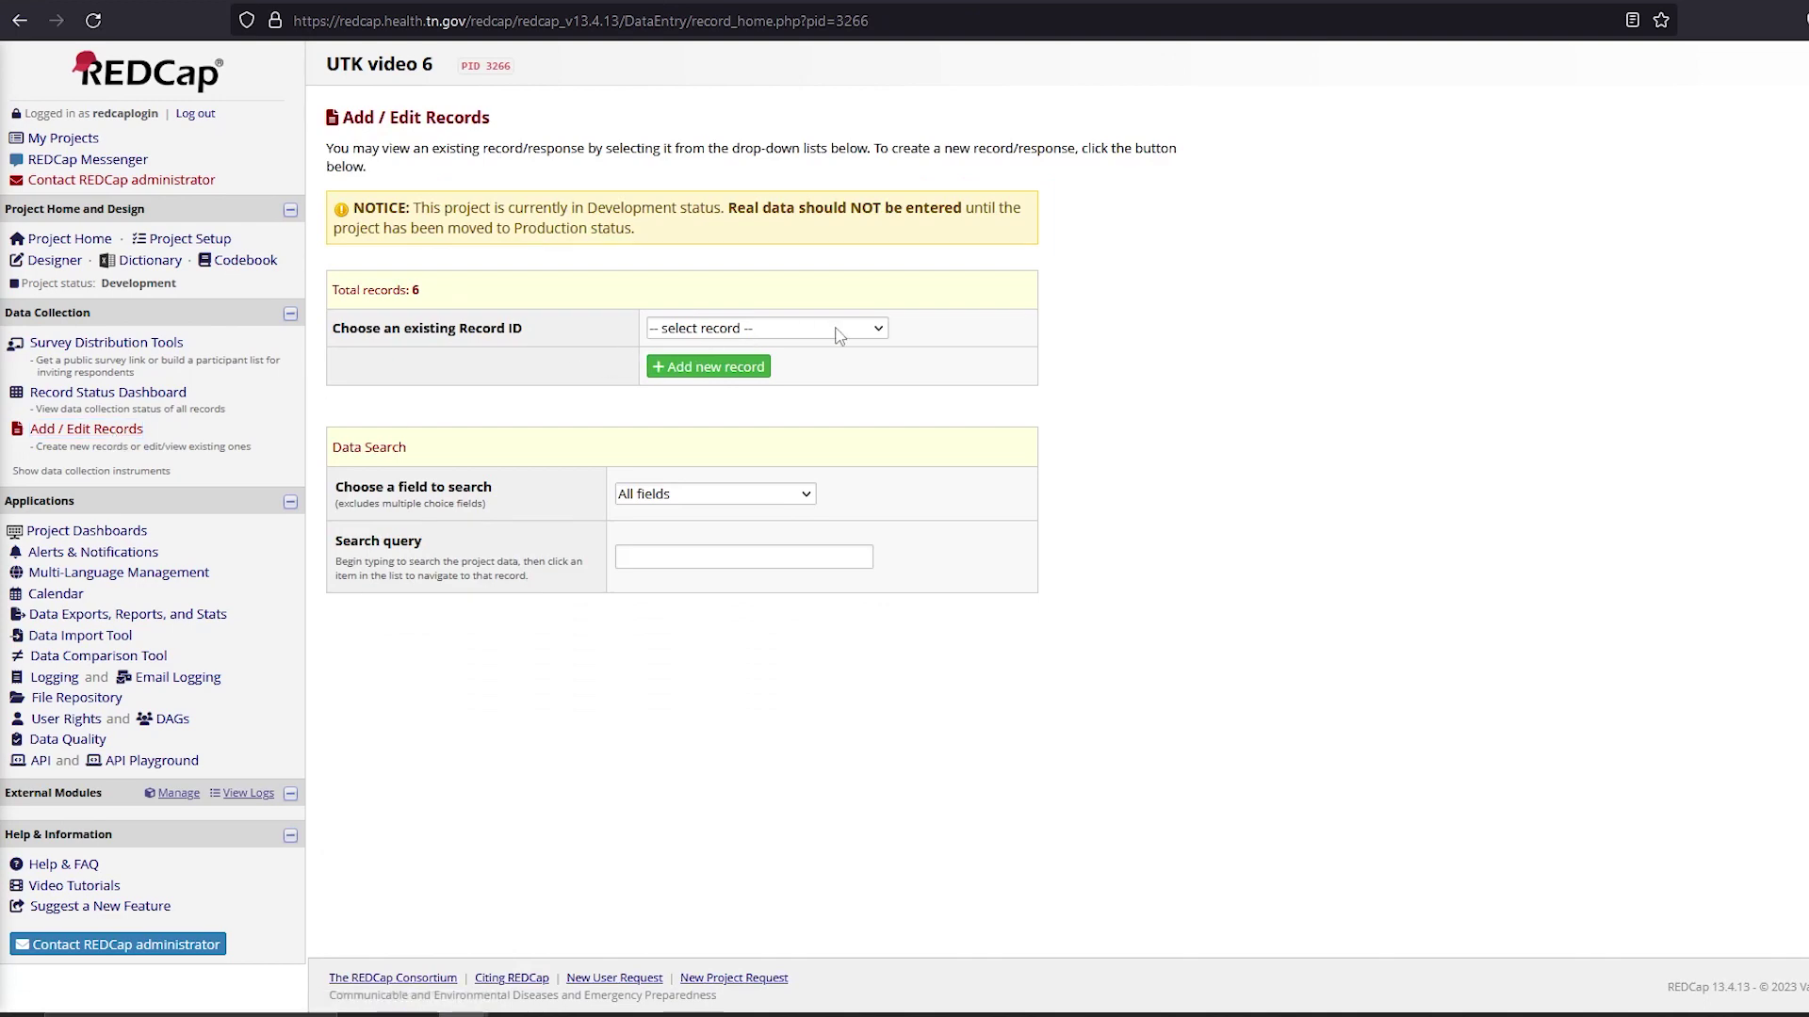
pyautogui.click(838, 329)
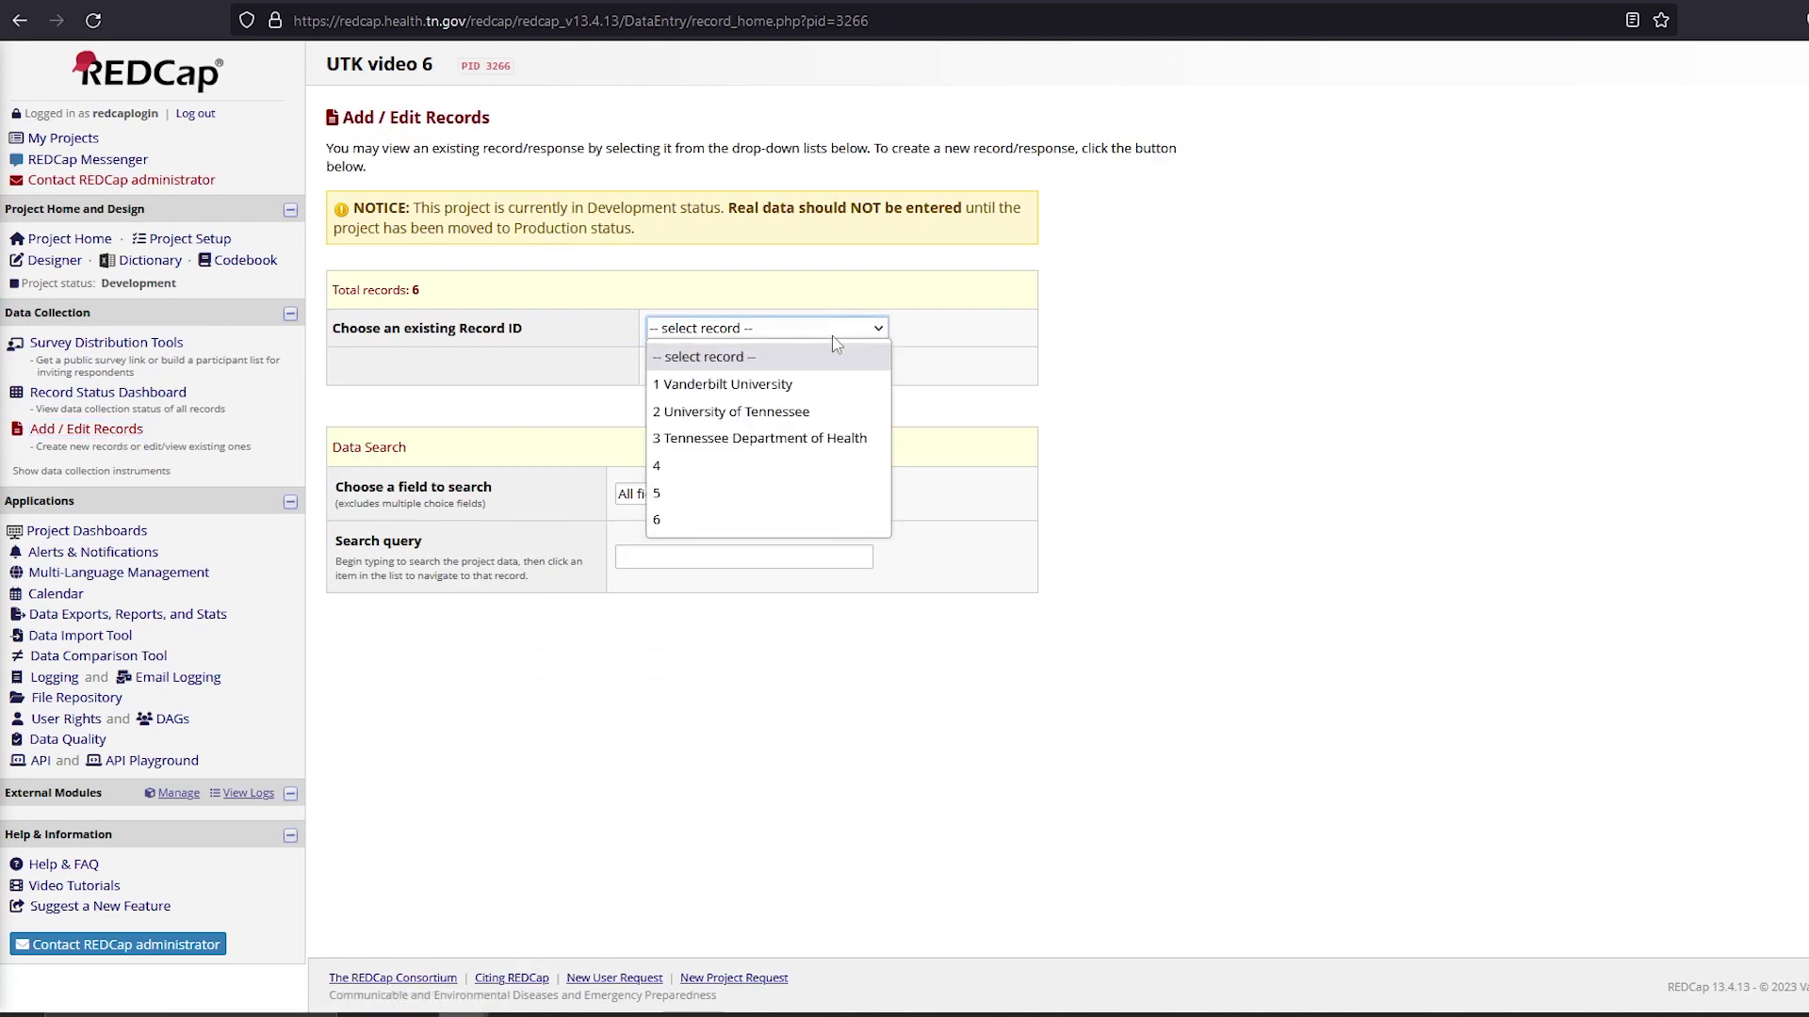
pyautogui.click(179, 397)
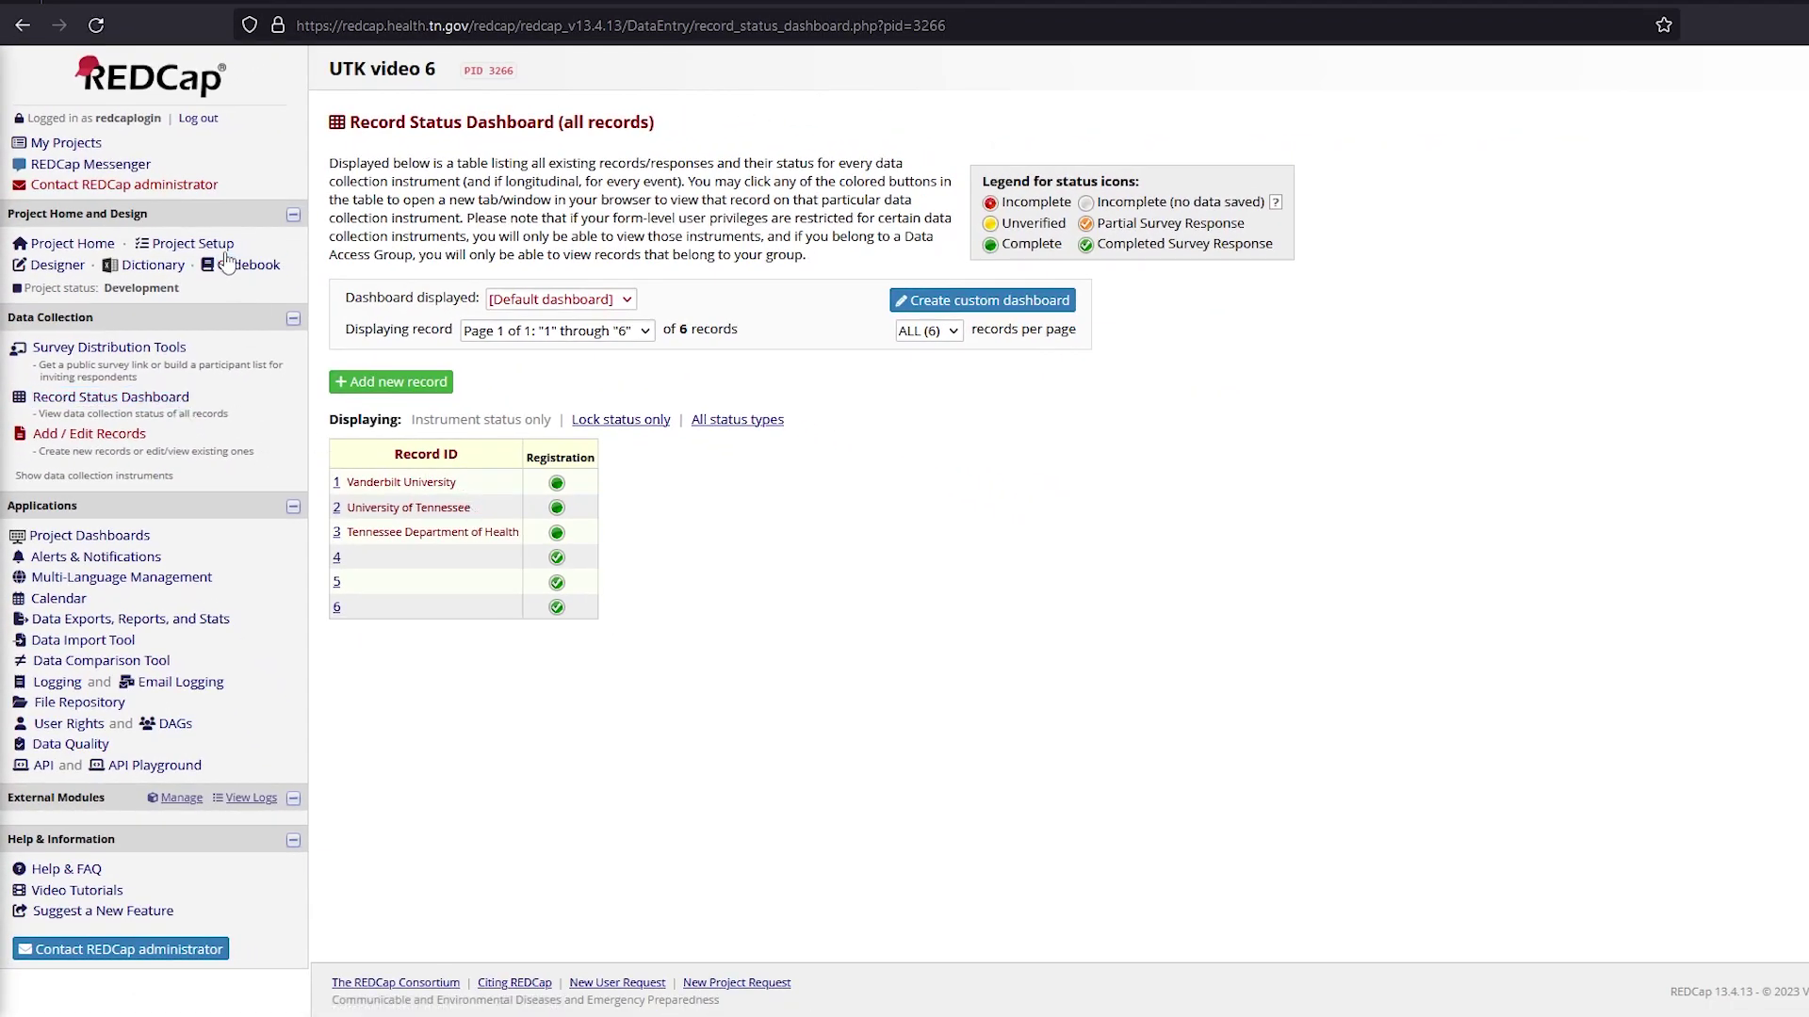
# Designate Email as the secondary unique field in Additional customizations.
pyautogui.click(193, 244)
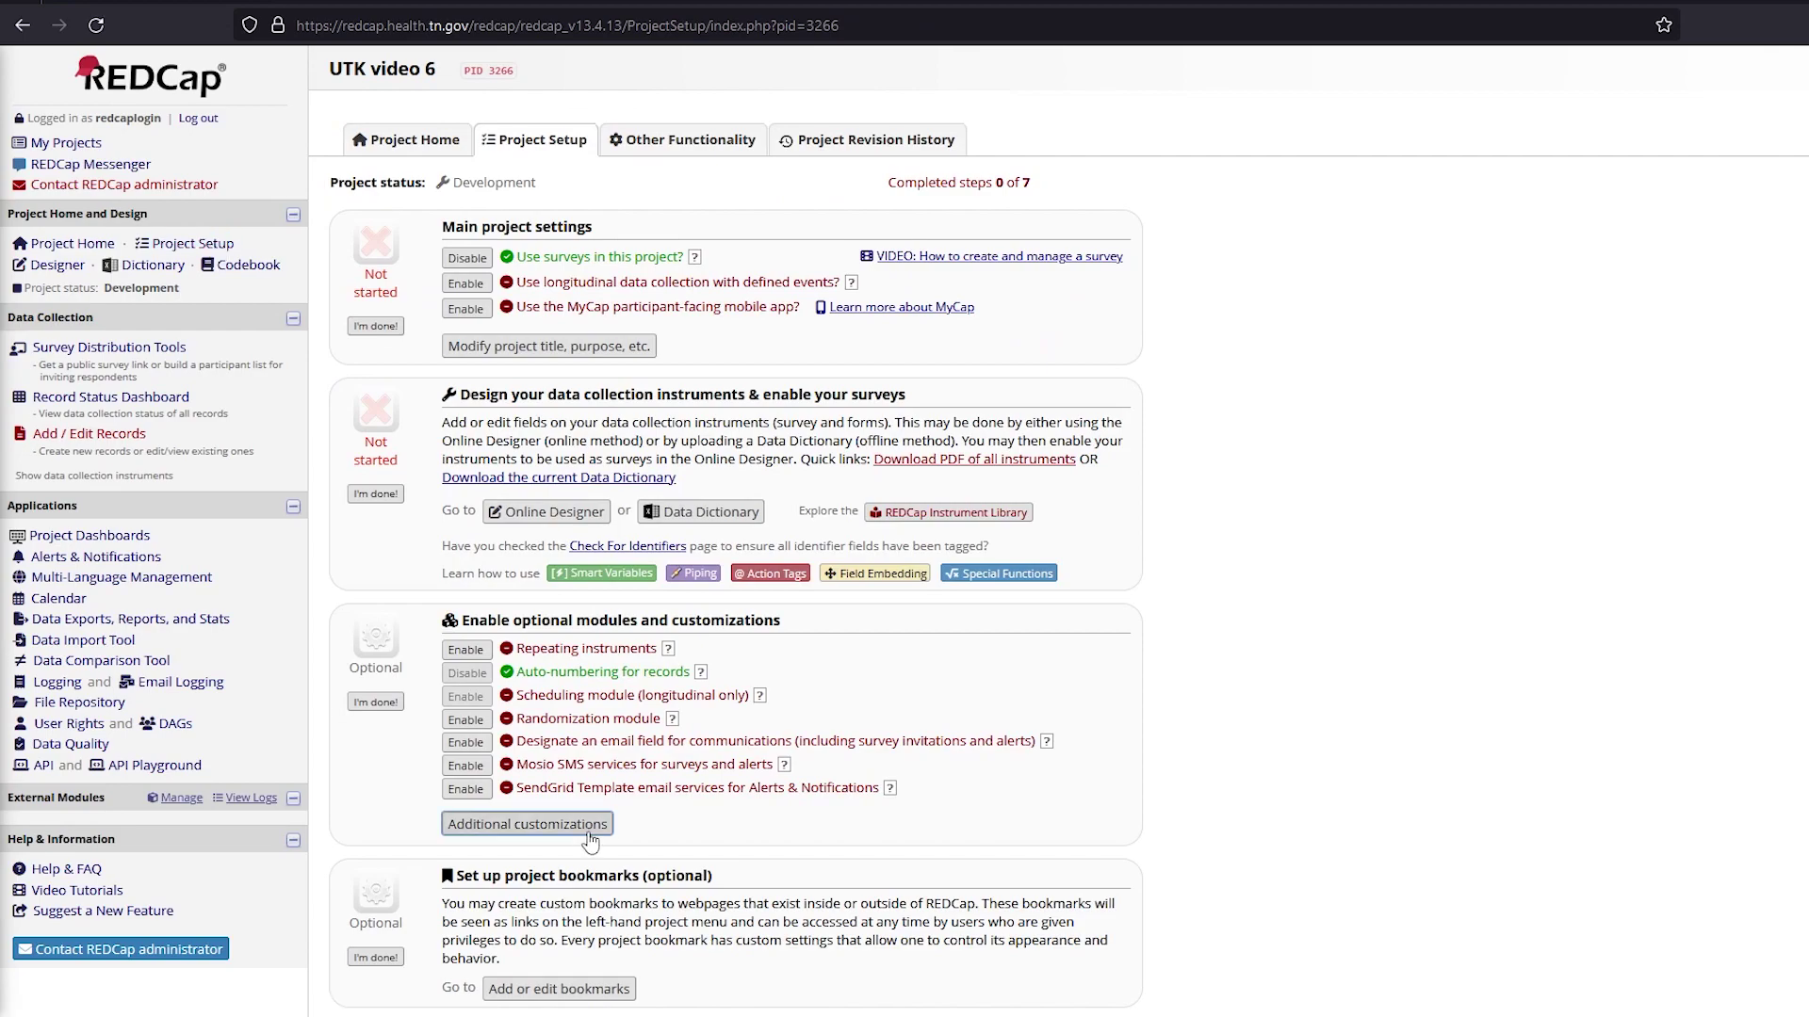
pyautogui.click(590, 842)
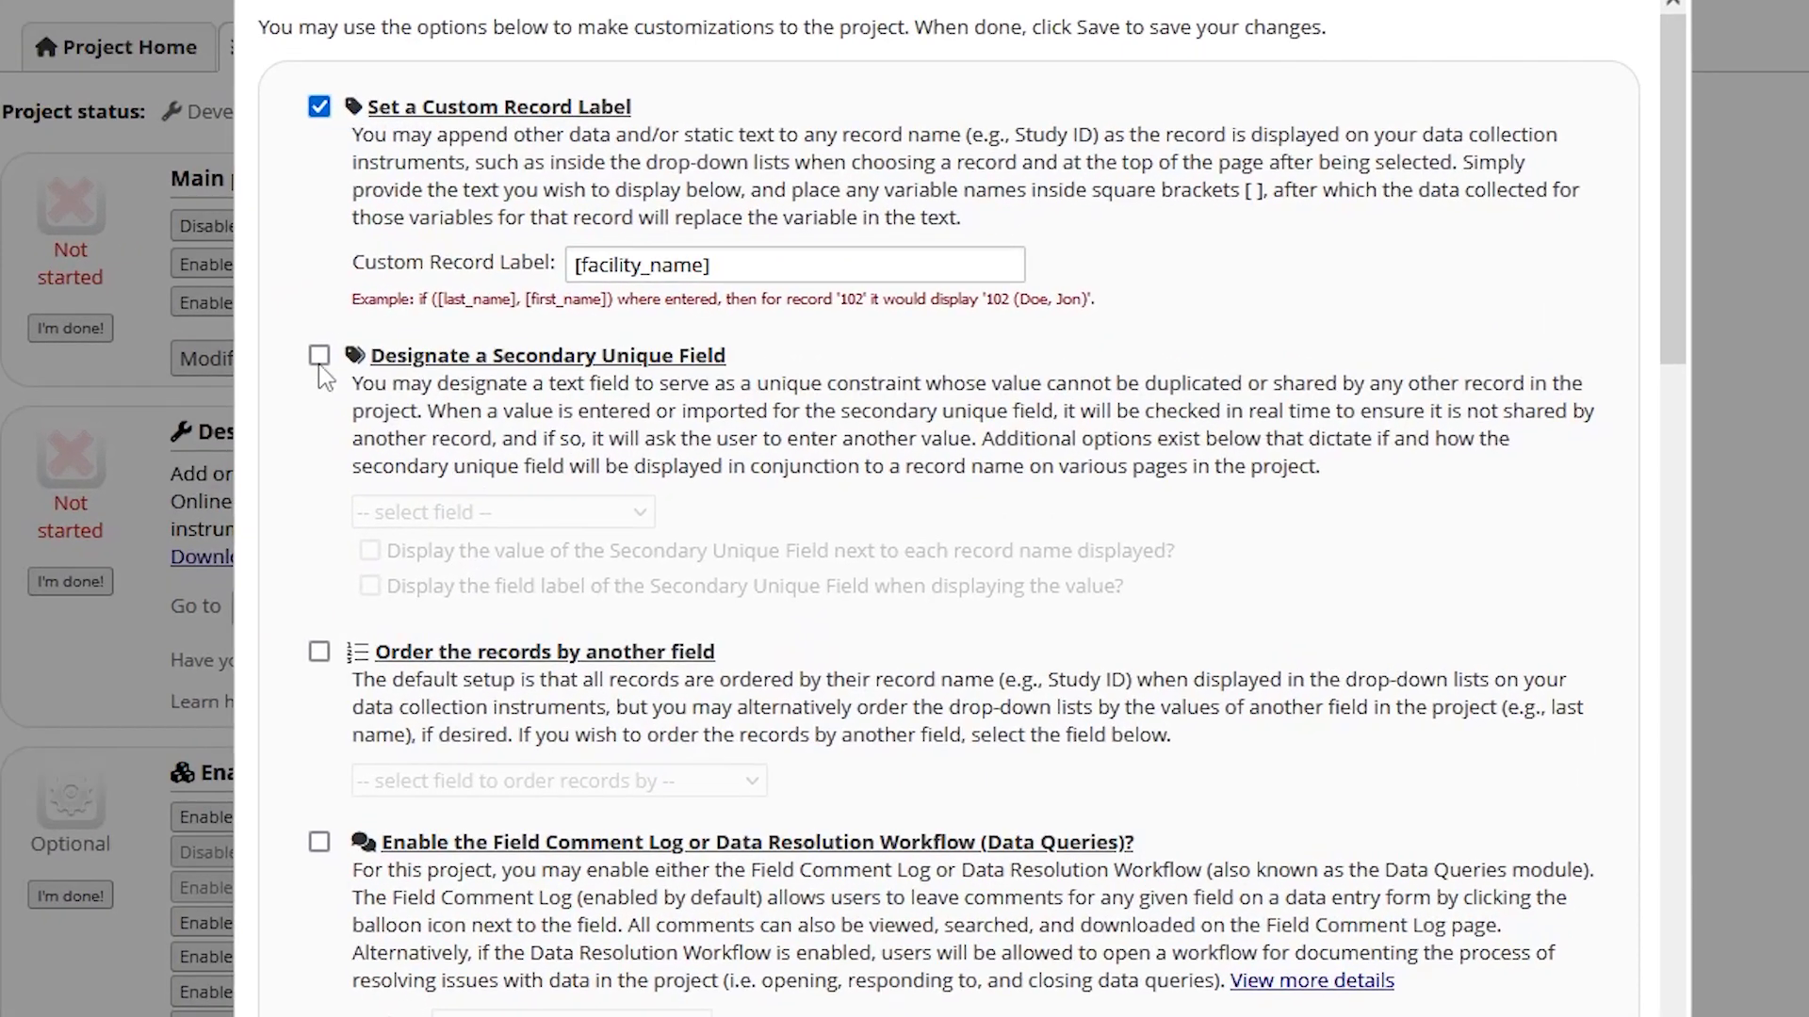
pyautogui.click(321, 361)
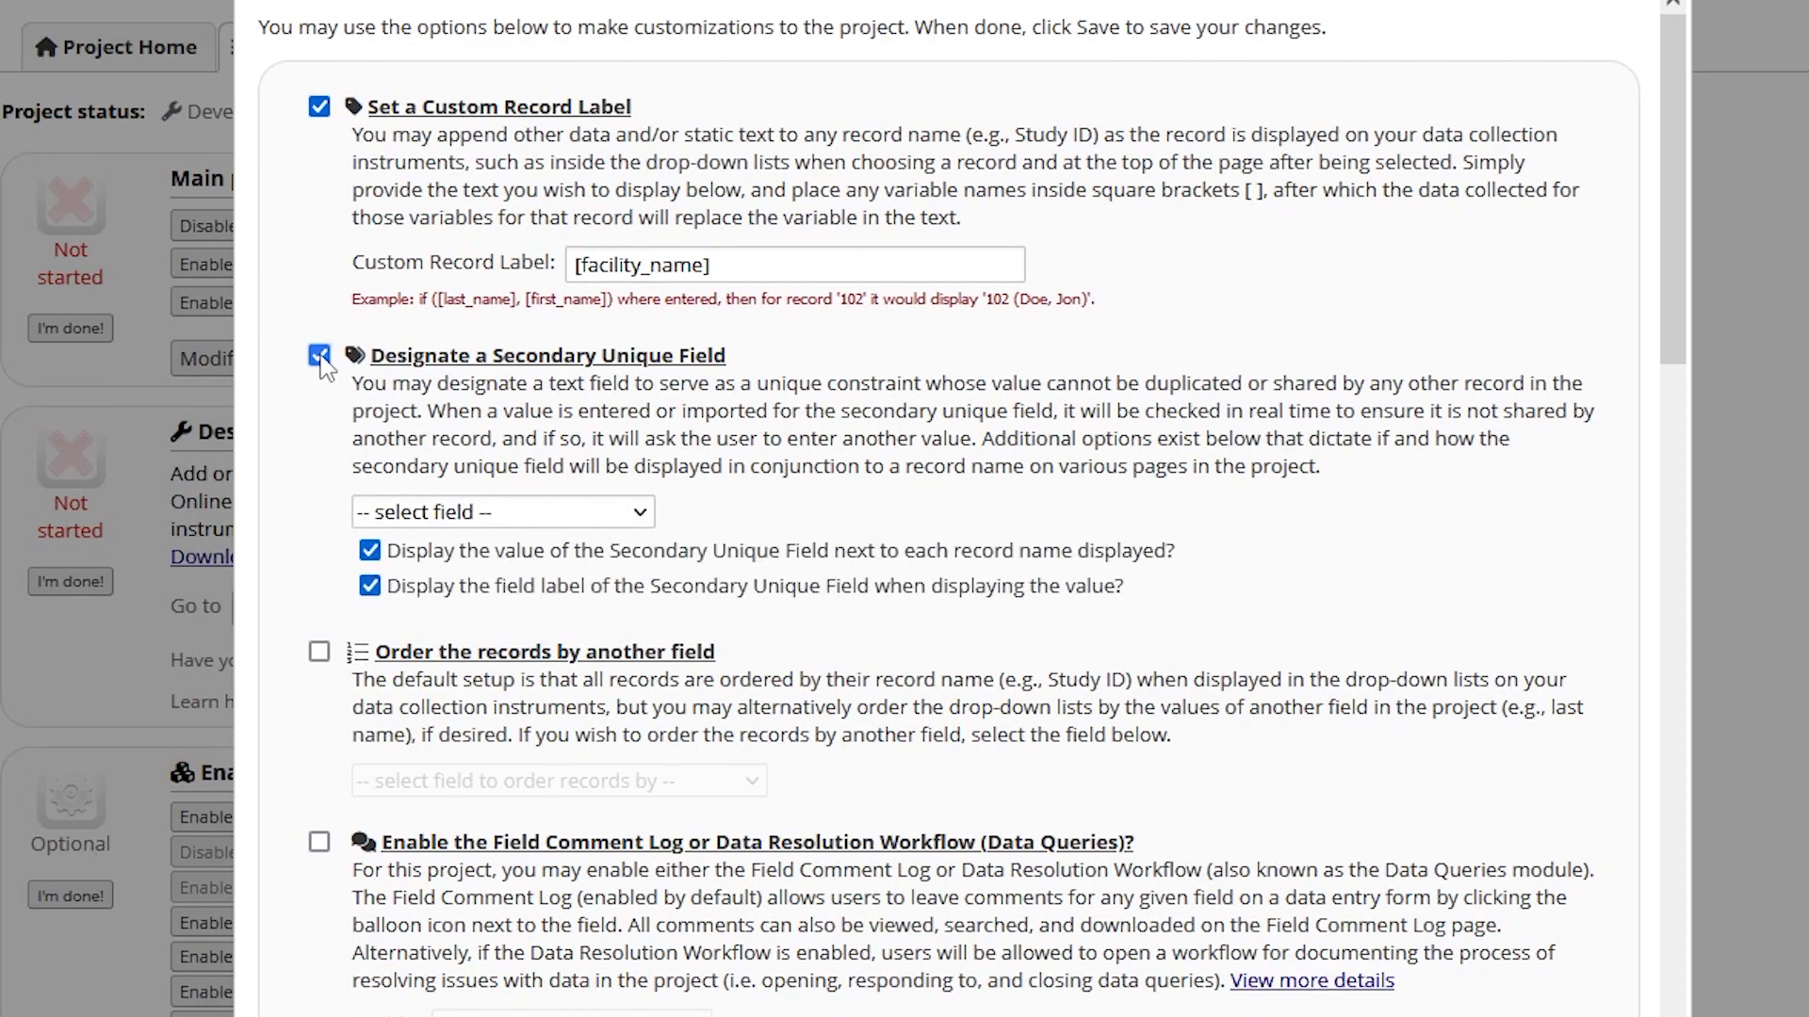
pyautogui.click(637, 520)
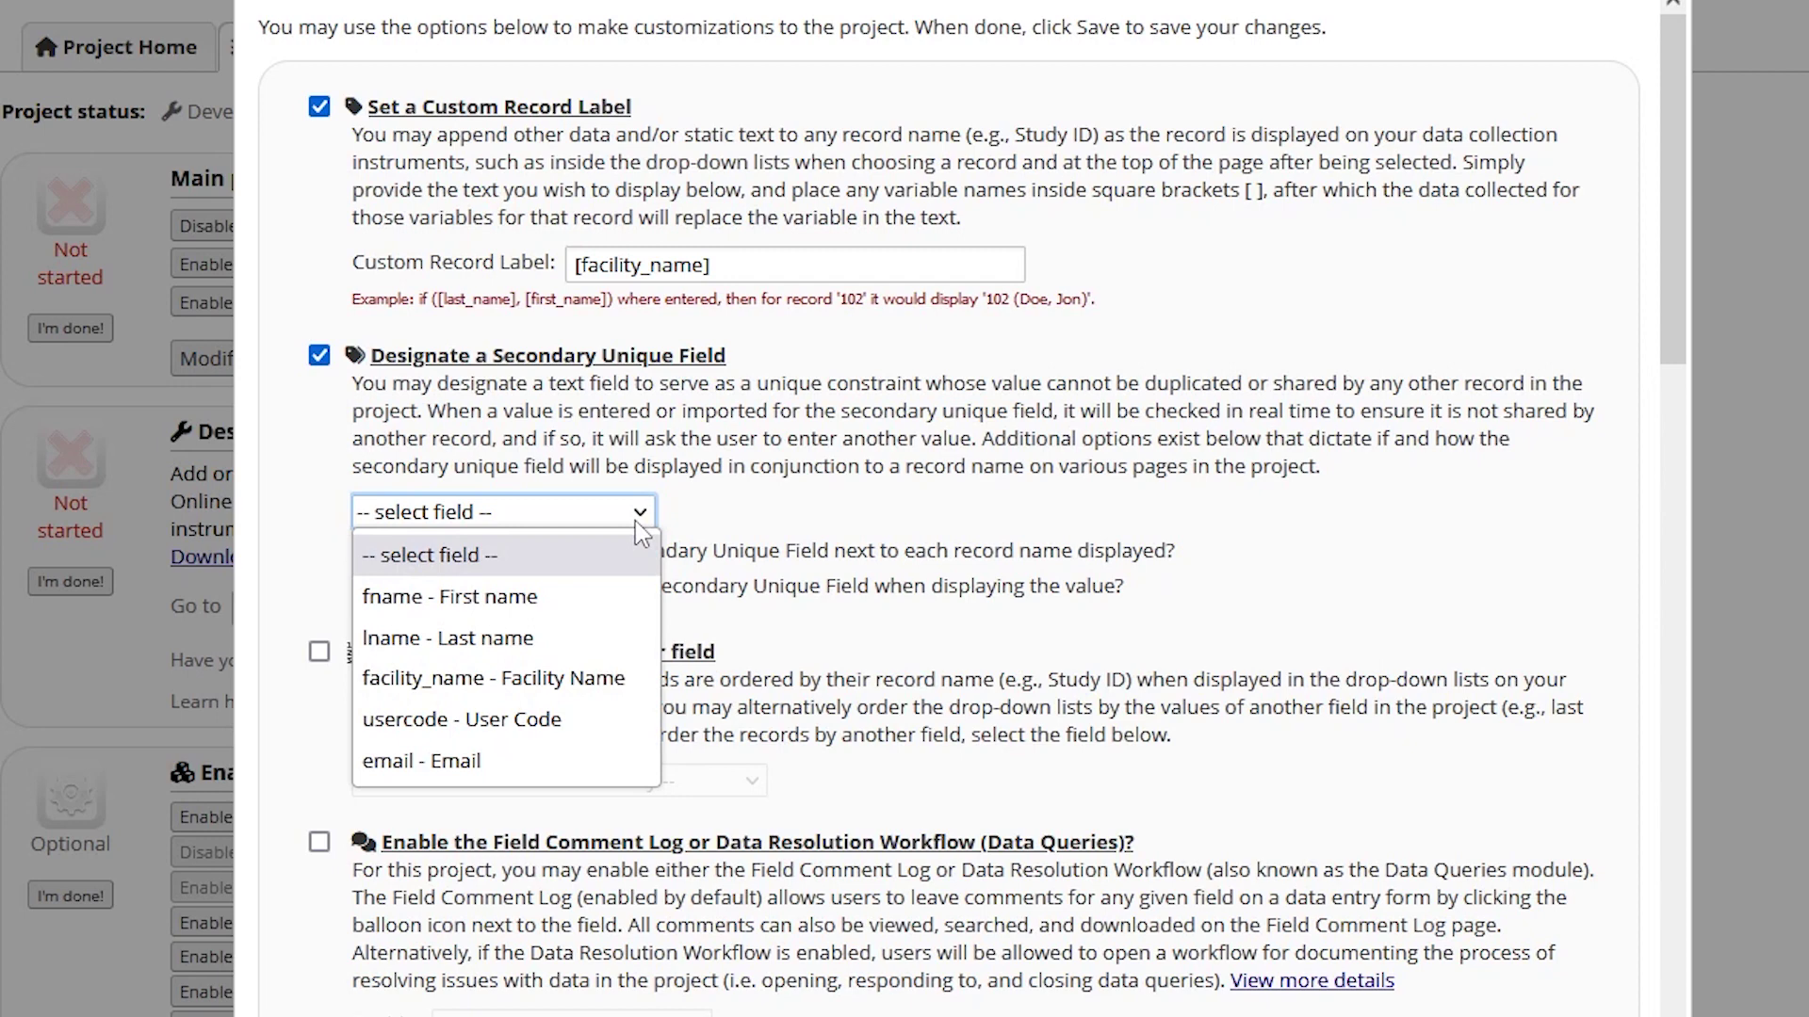
pyautogui.click(546, 763)
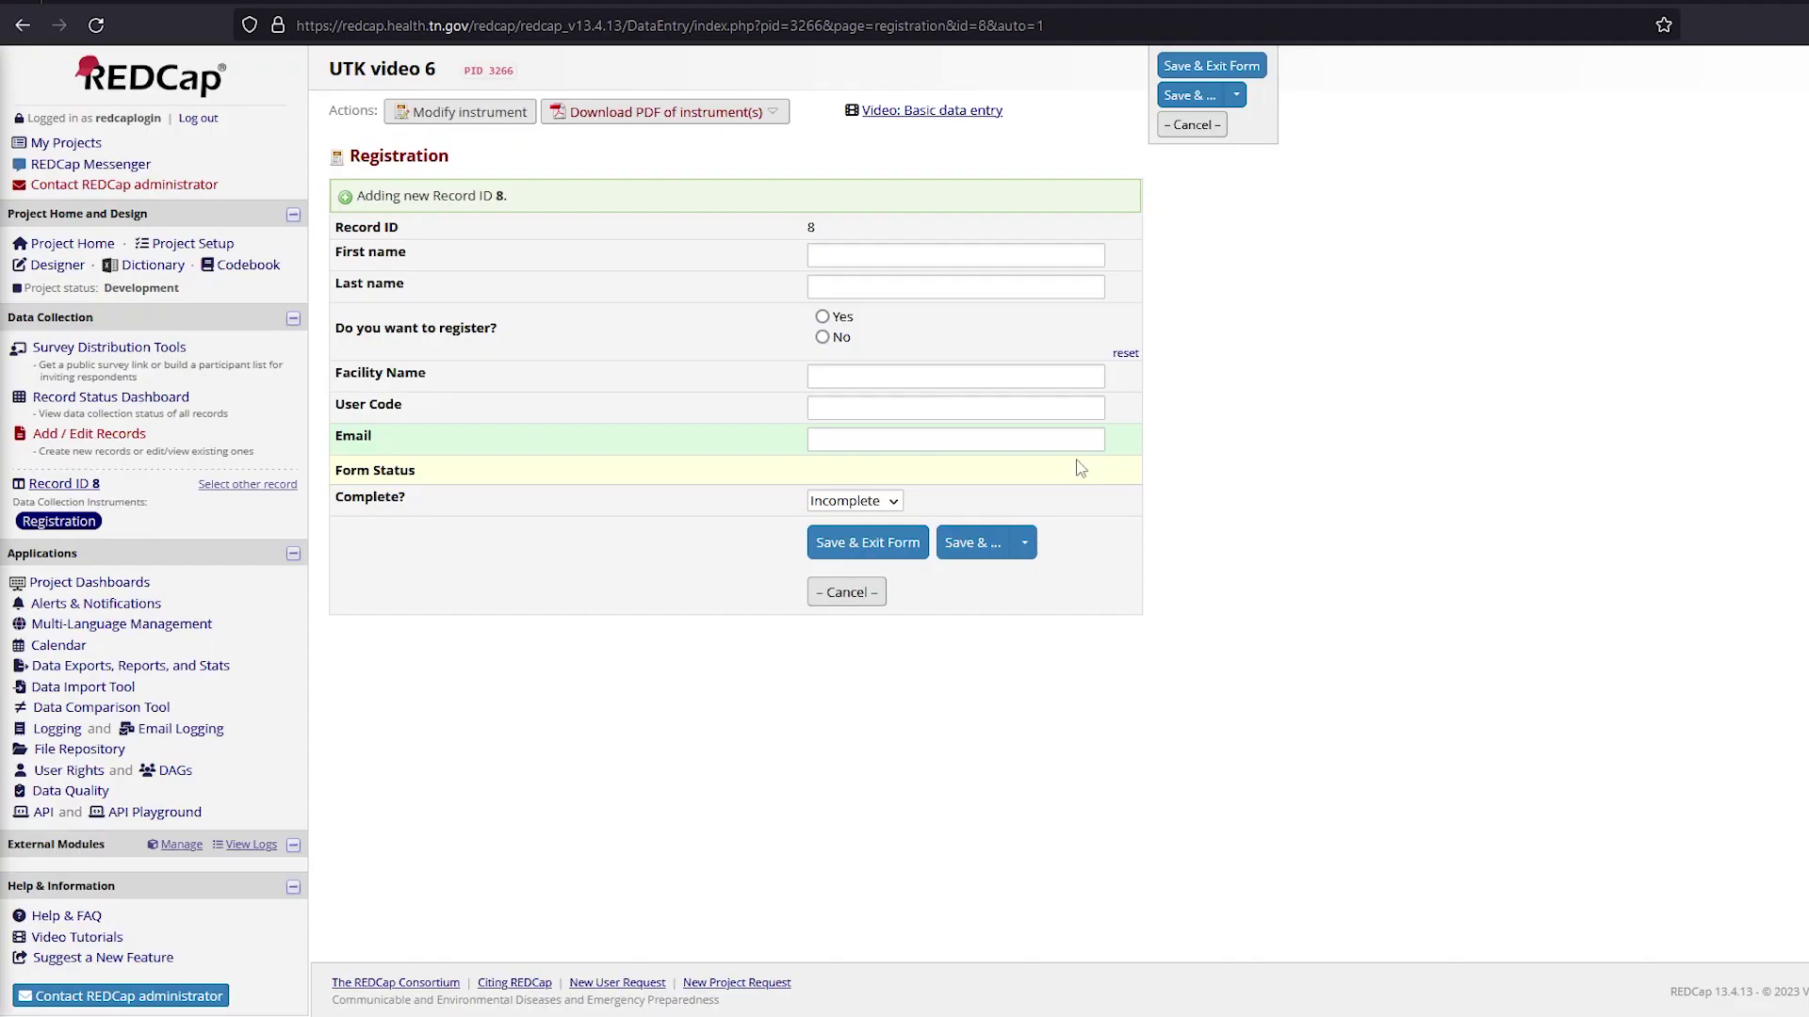
pyautogui.click(1075, 448)
pyautogui.write('email@gm')
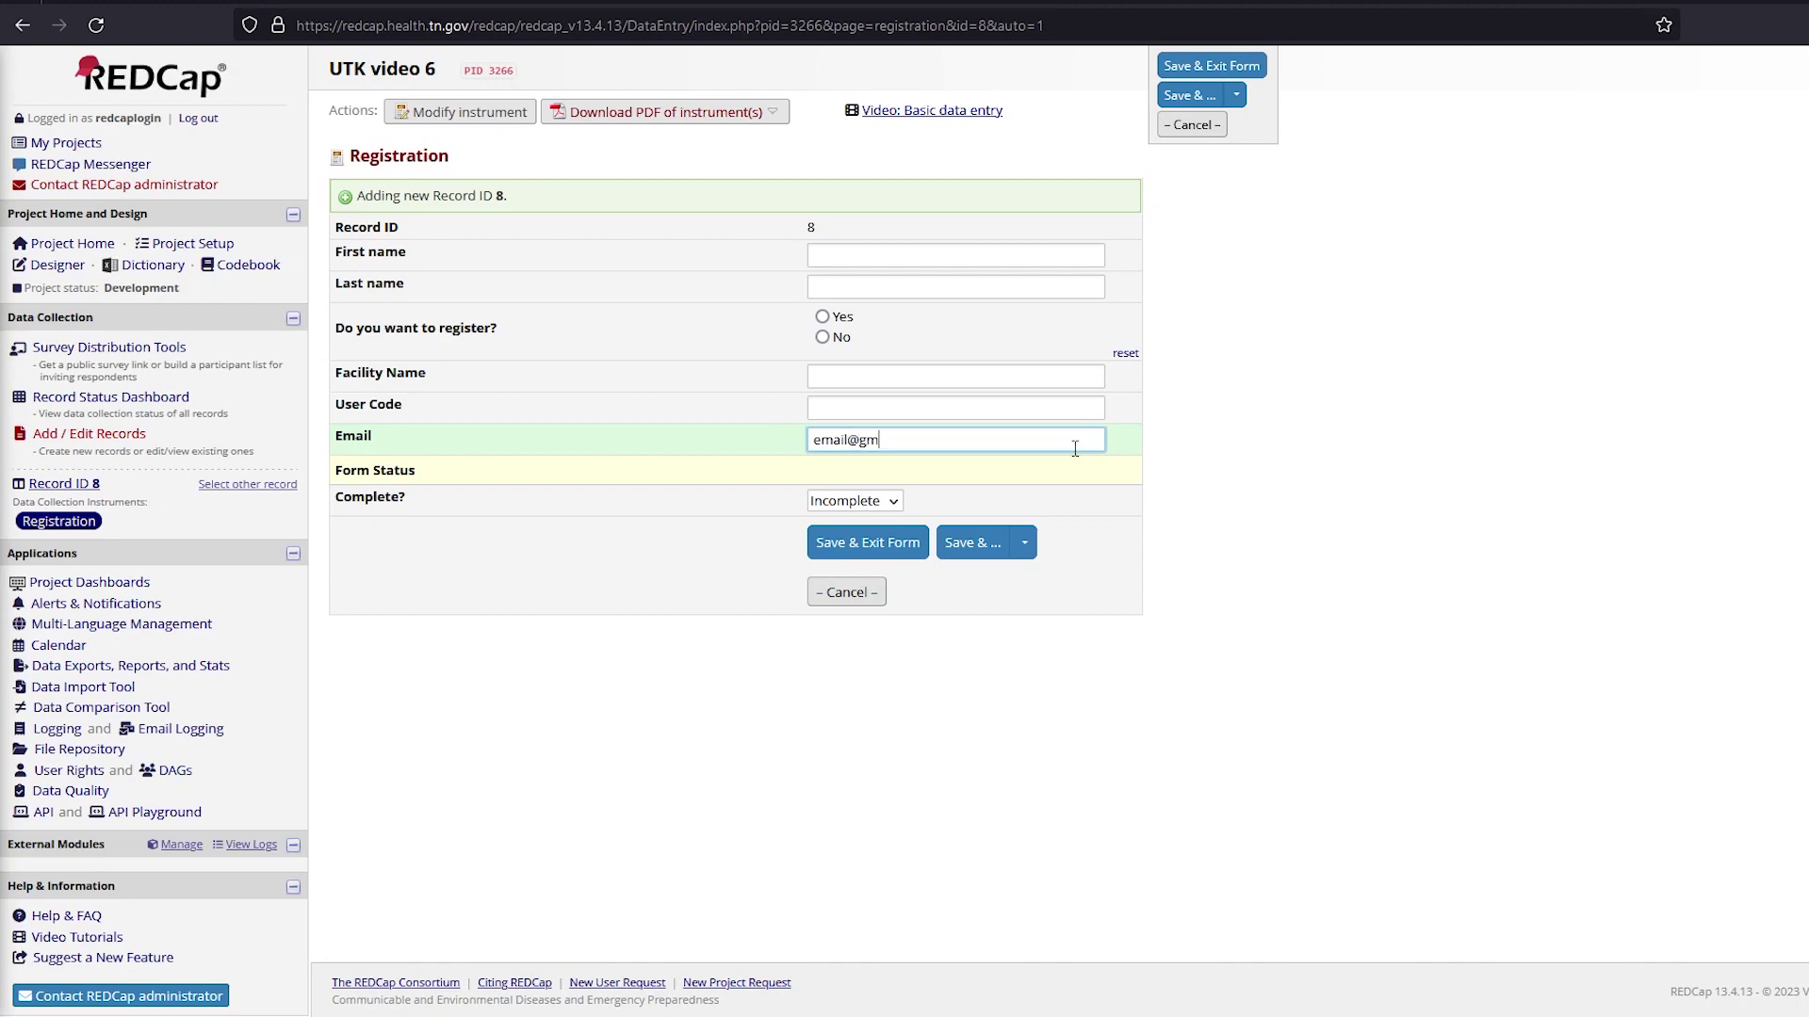
pyautogui.write('ail.com')
pyautogui.click(1190, 483)
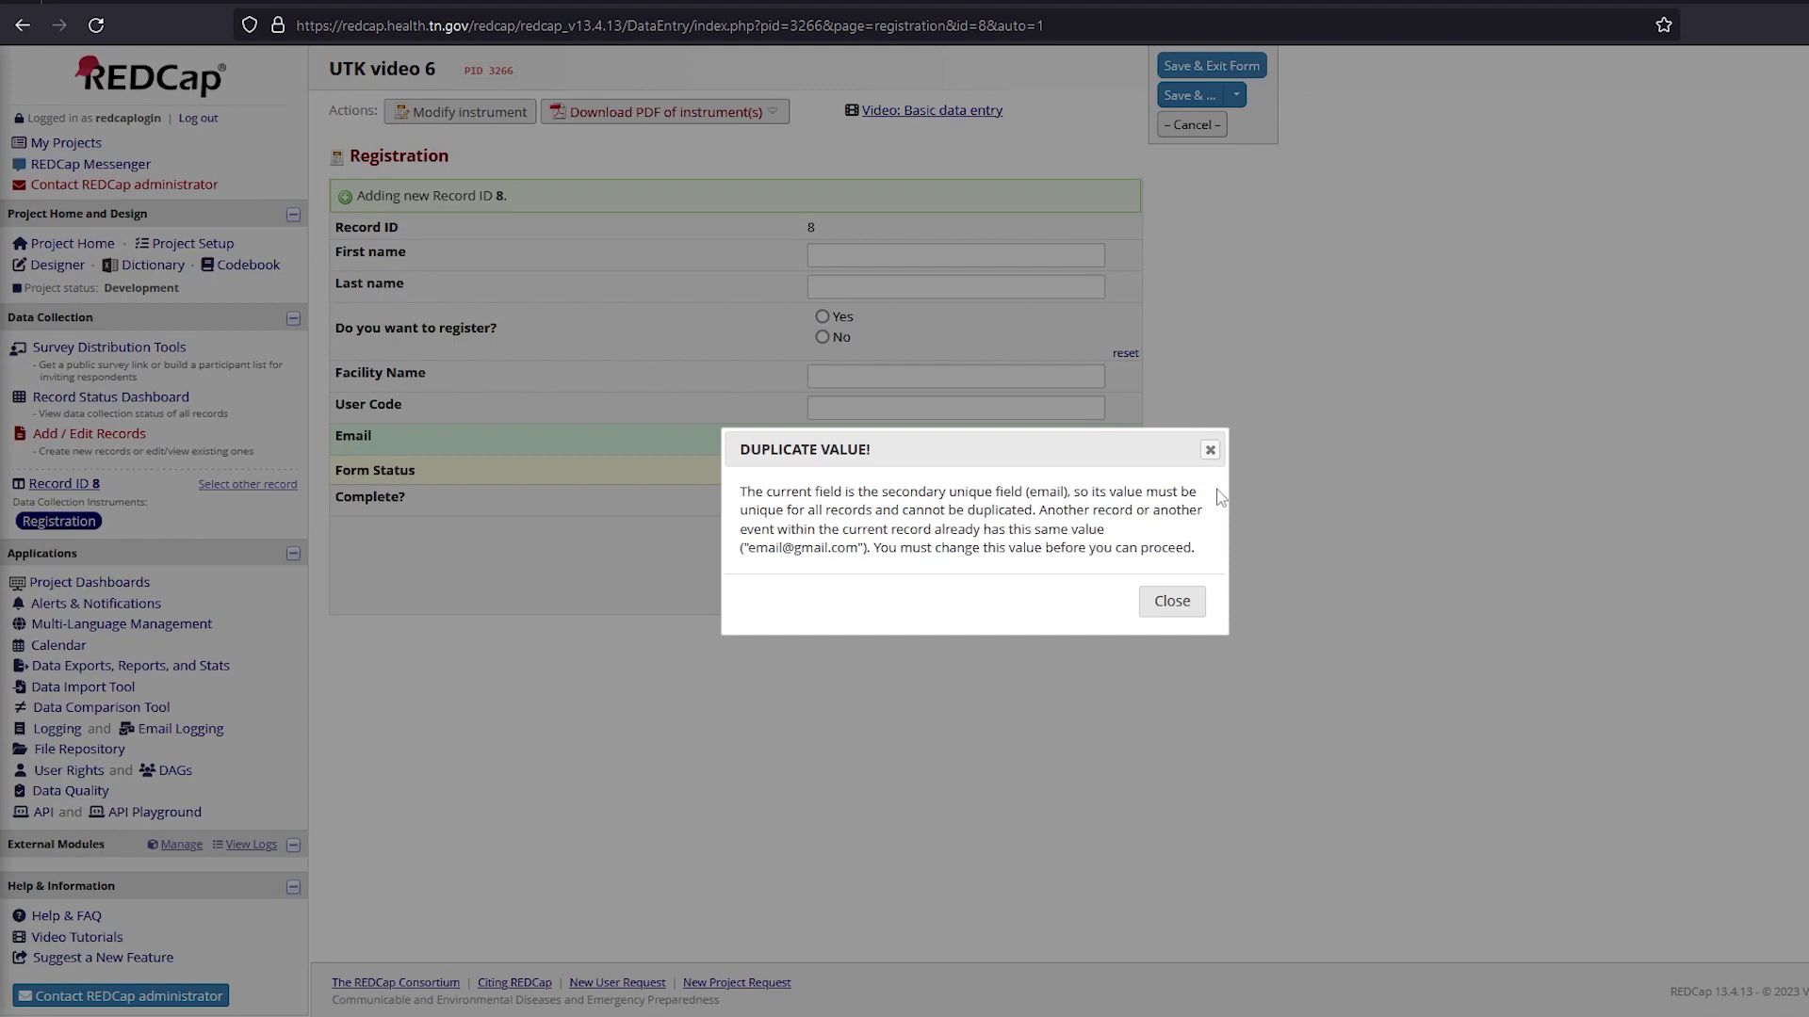
pyautogui.moveTo(1219, 498)
pyautogui.click(1182, 604)
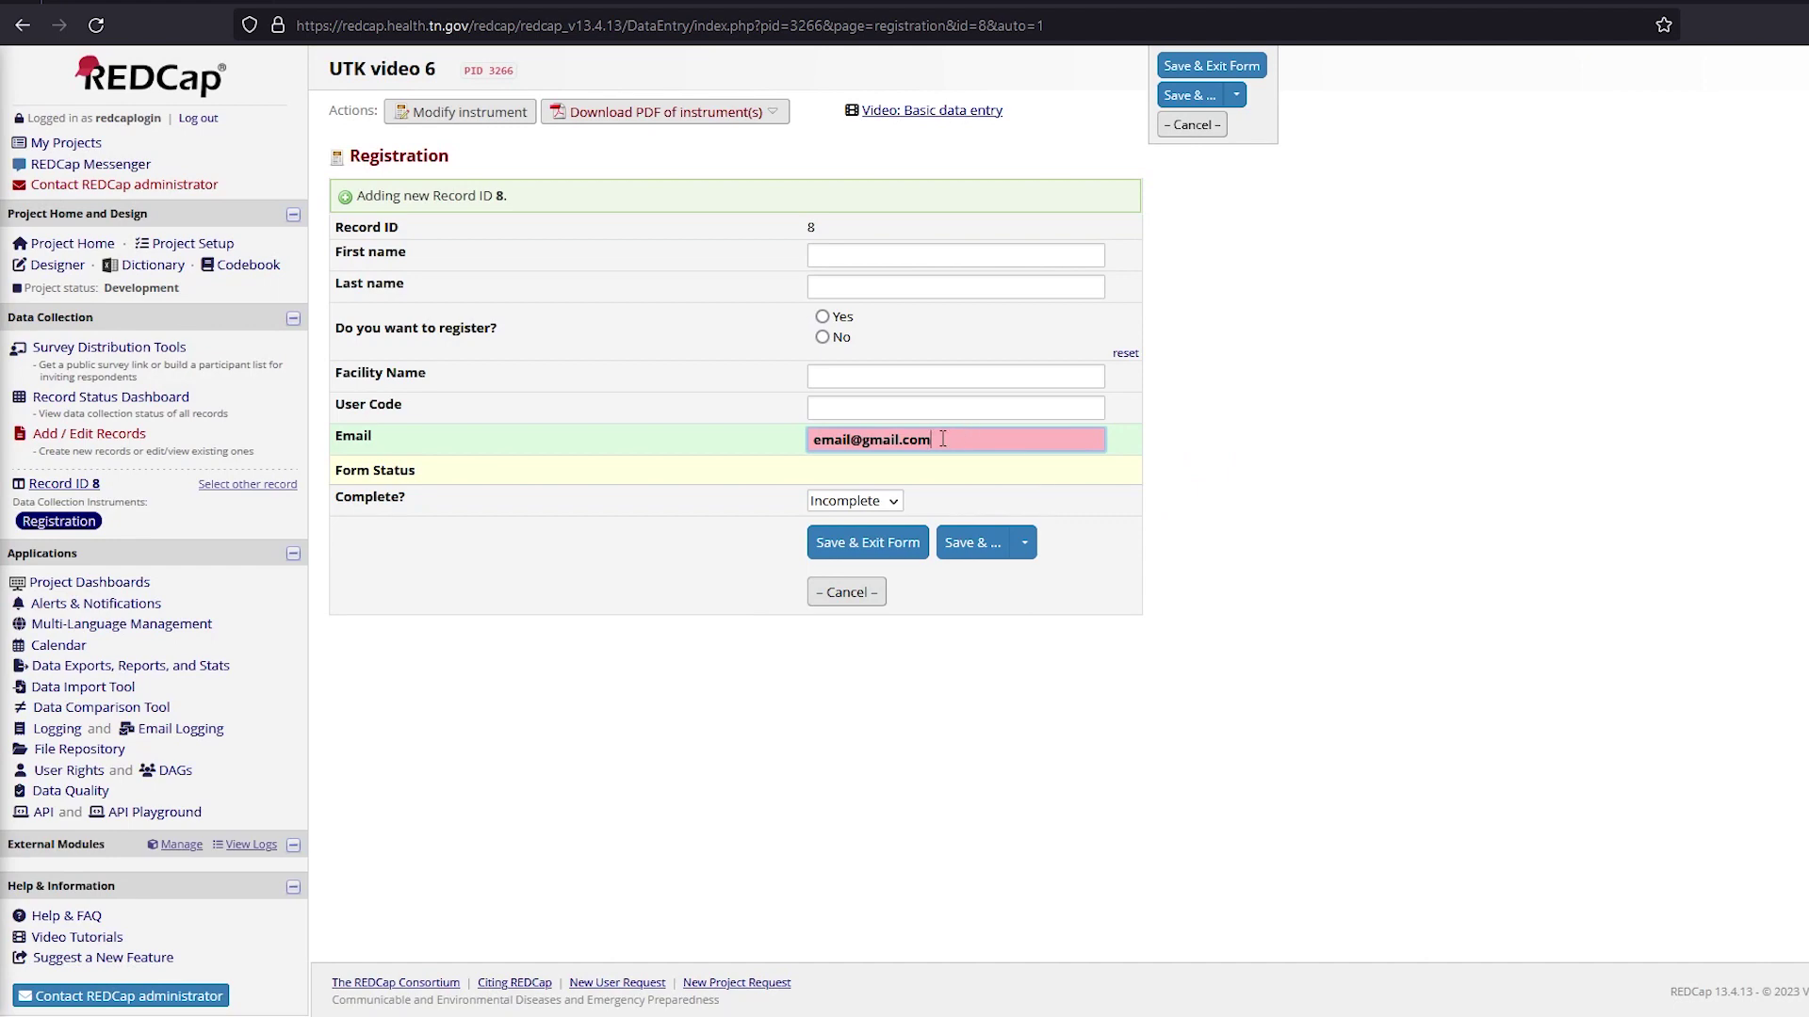
pyautogui.hotkey('ctrl', 'a')
pyautogui.press('BackSpace')
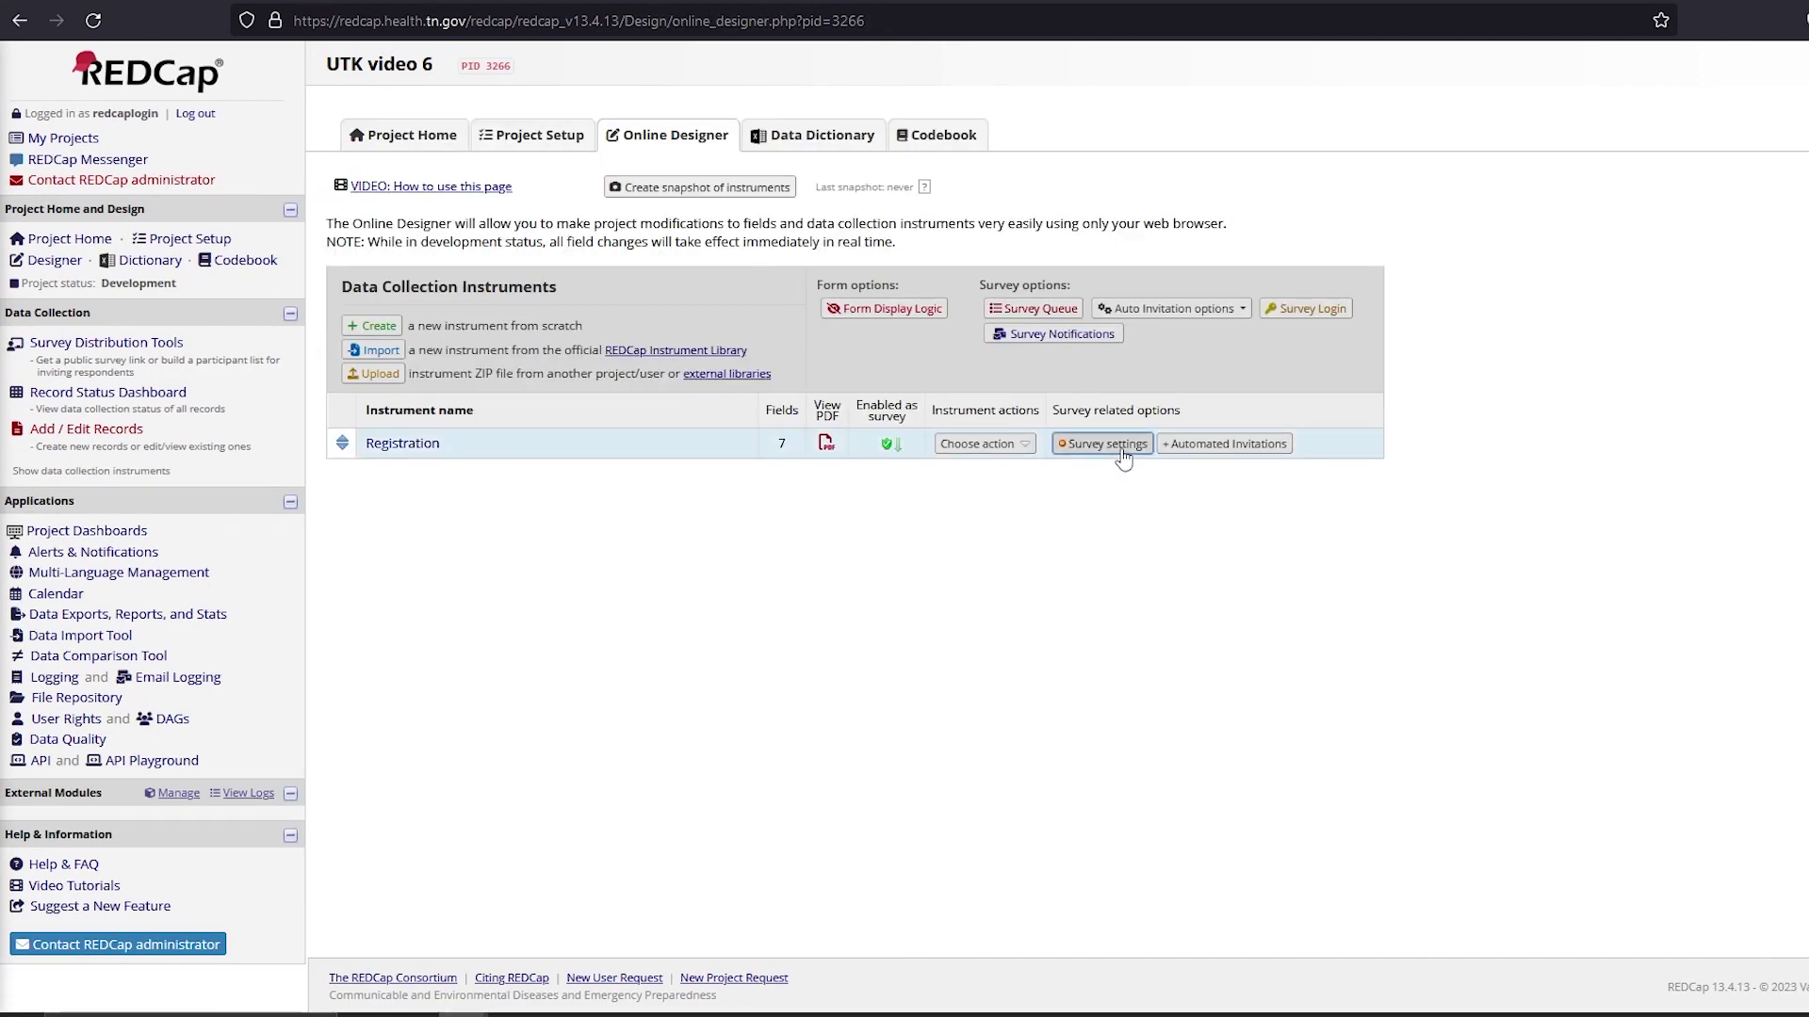
# In Registration survey settings, keep enhanced radios and checkboxes and preview the example.
pyautogui.click(1121, 451)
pyautogui.scroll(-1, 1501, 624)
pyautogui.scroll(-4, 1499, 636)
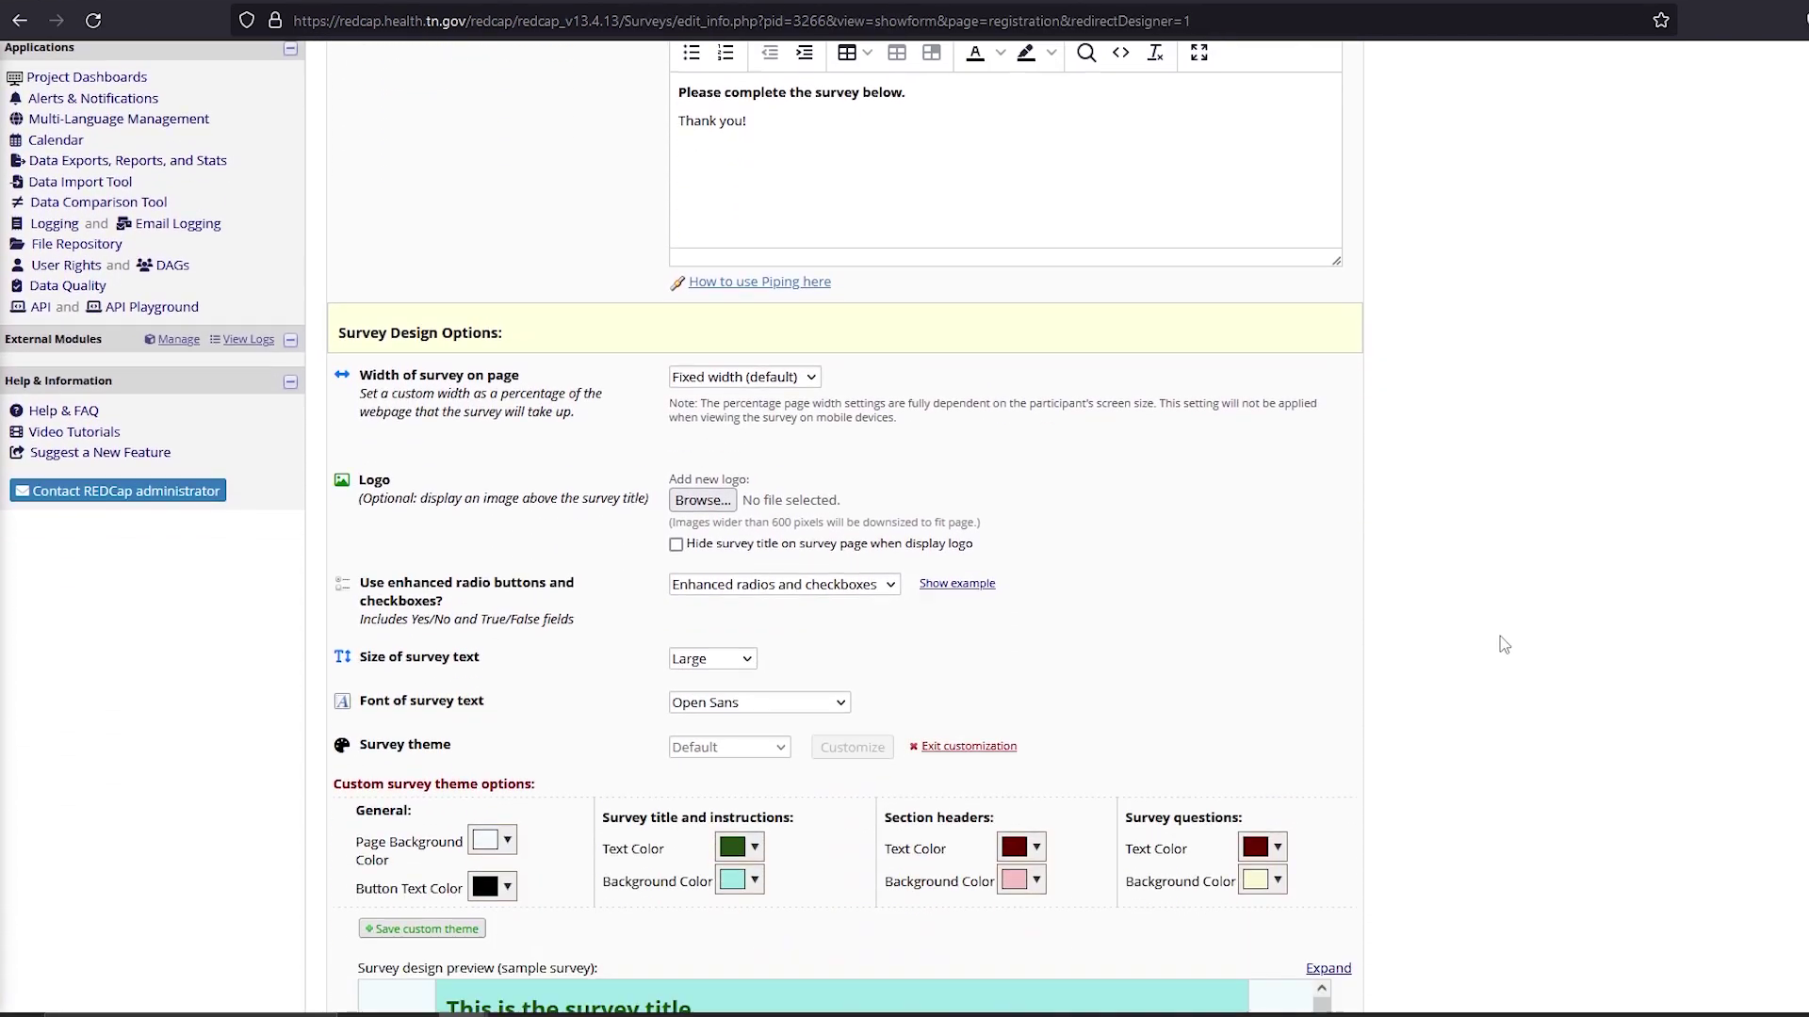
pyautogui.scroll(-2, 1499, 636)
pyautogui.click(891, 420)
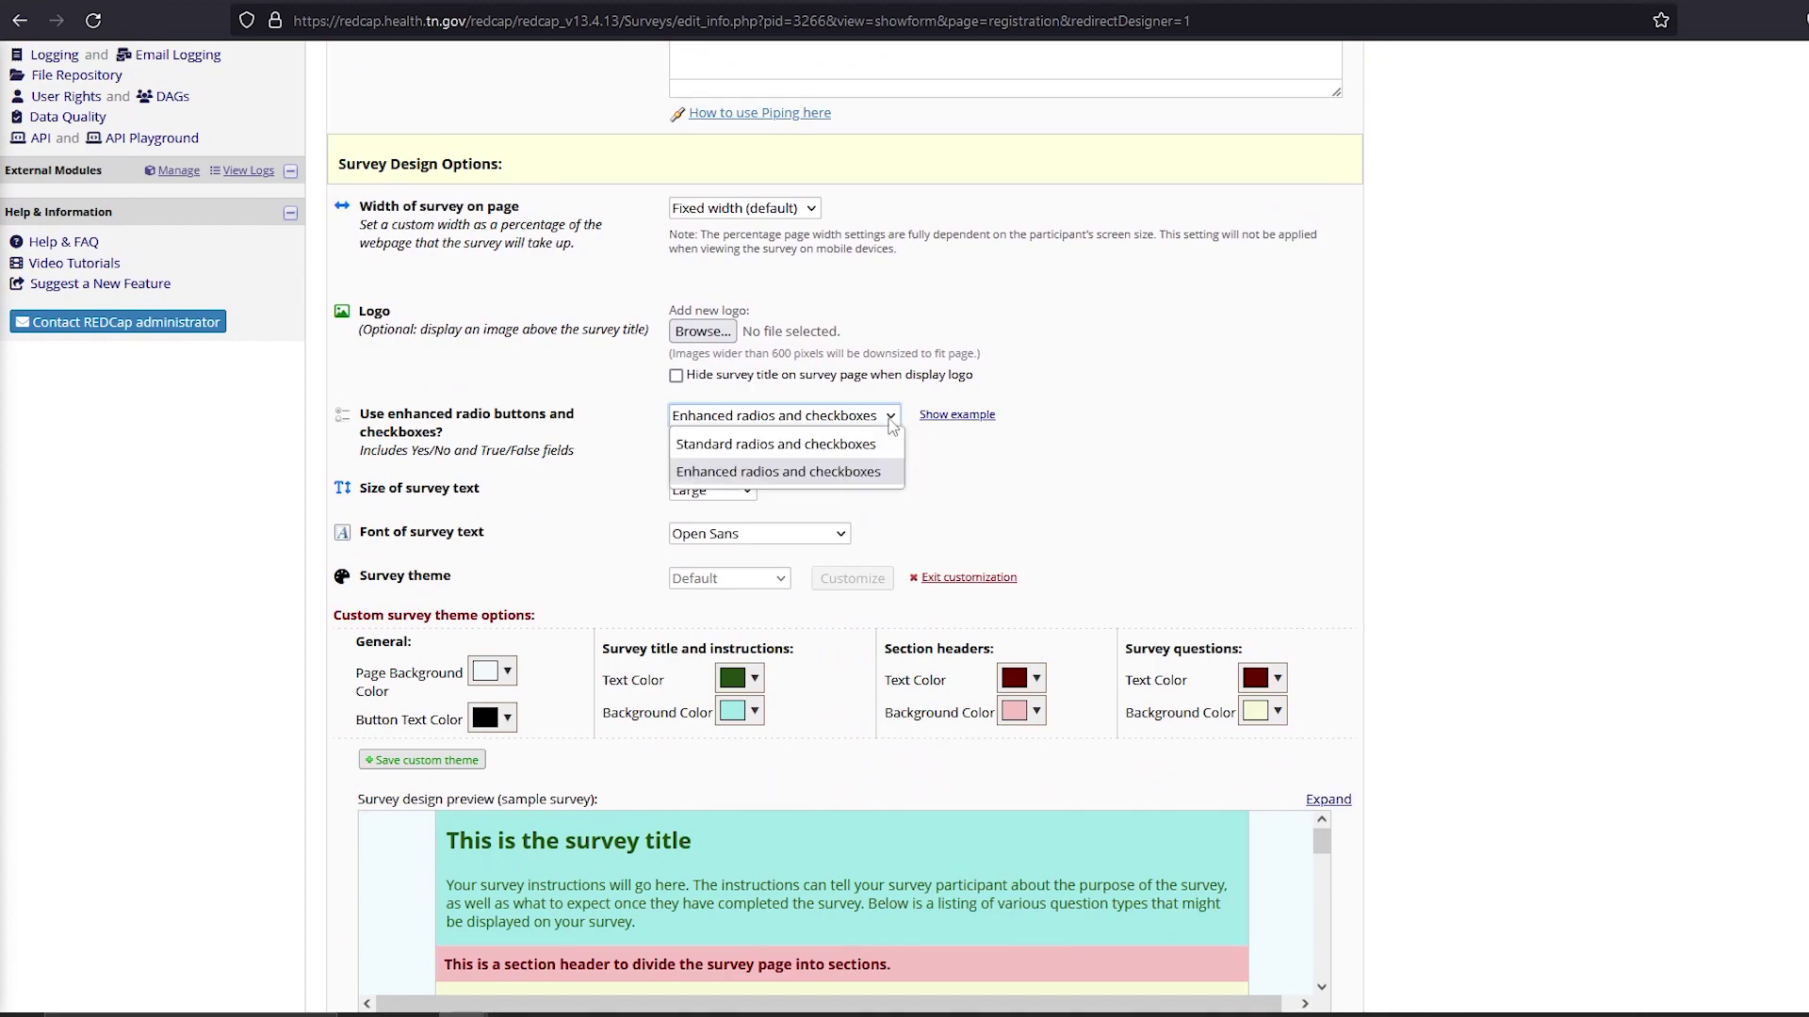
pyautogui.click(873, 472)
pyautogui.click(957, 416)
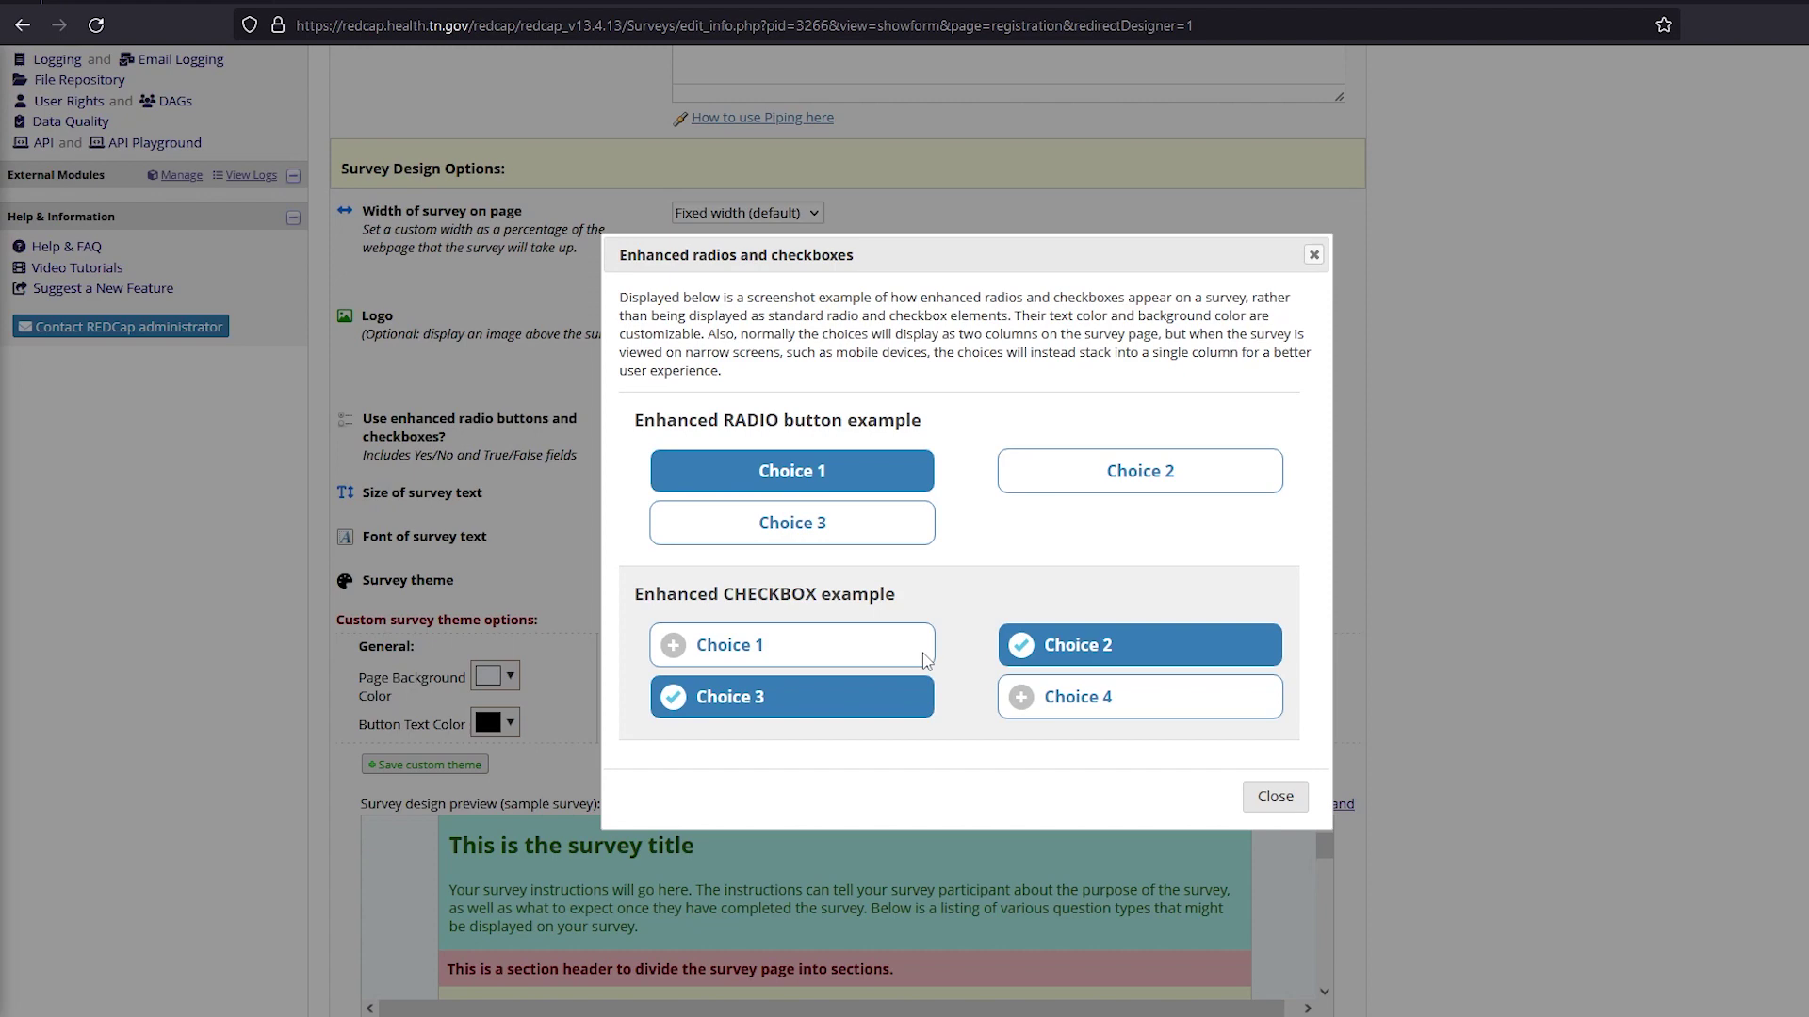
pyautogui.press('Escape')
# Choose a custom survey theme with red (#ff0000) button text colour.
pyautogui.click(783, 584)
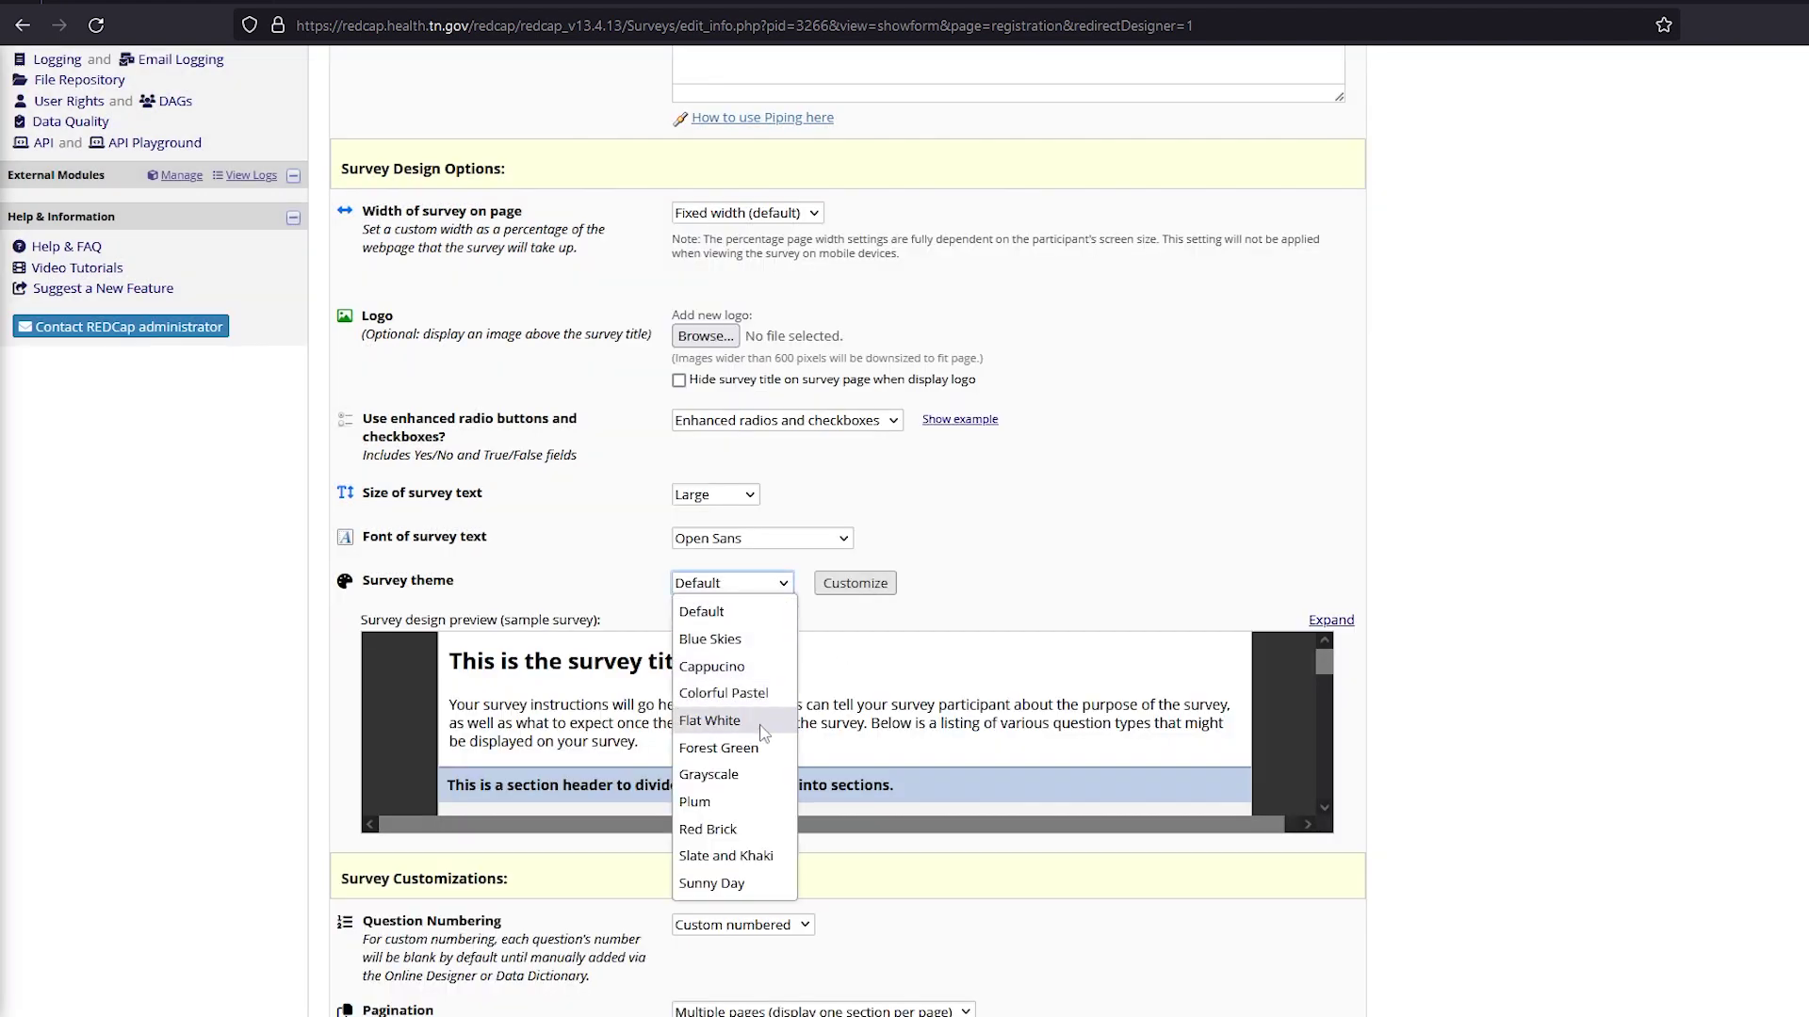
pyautogui.click(855, 583)
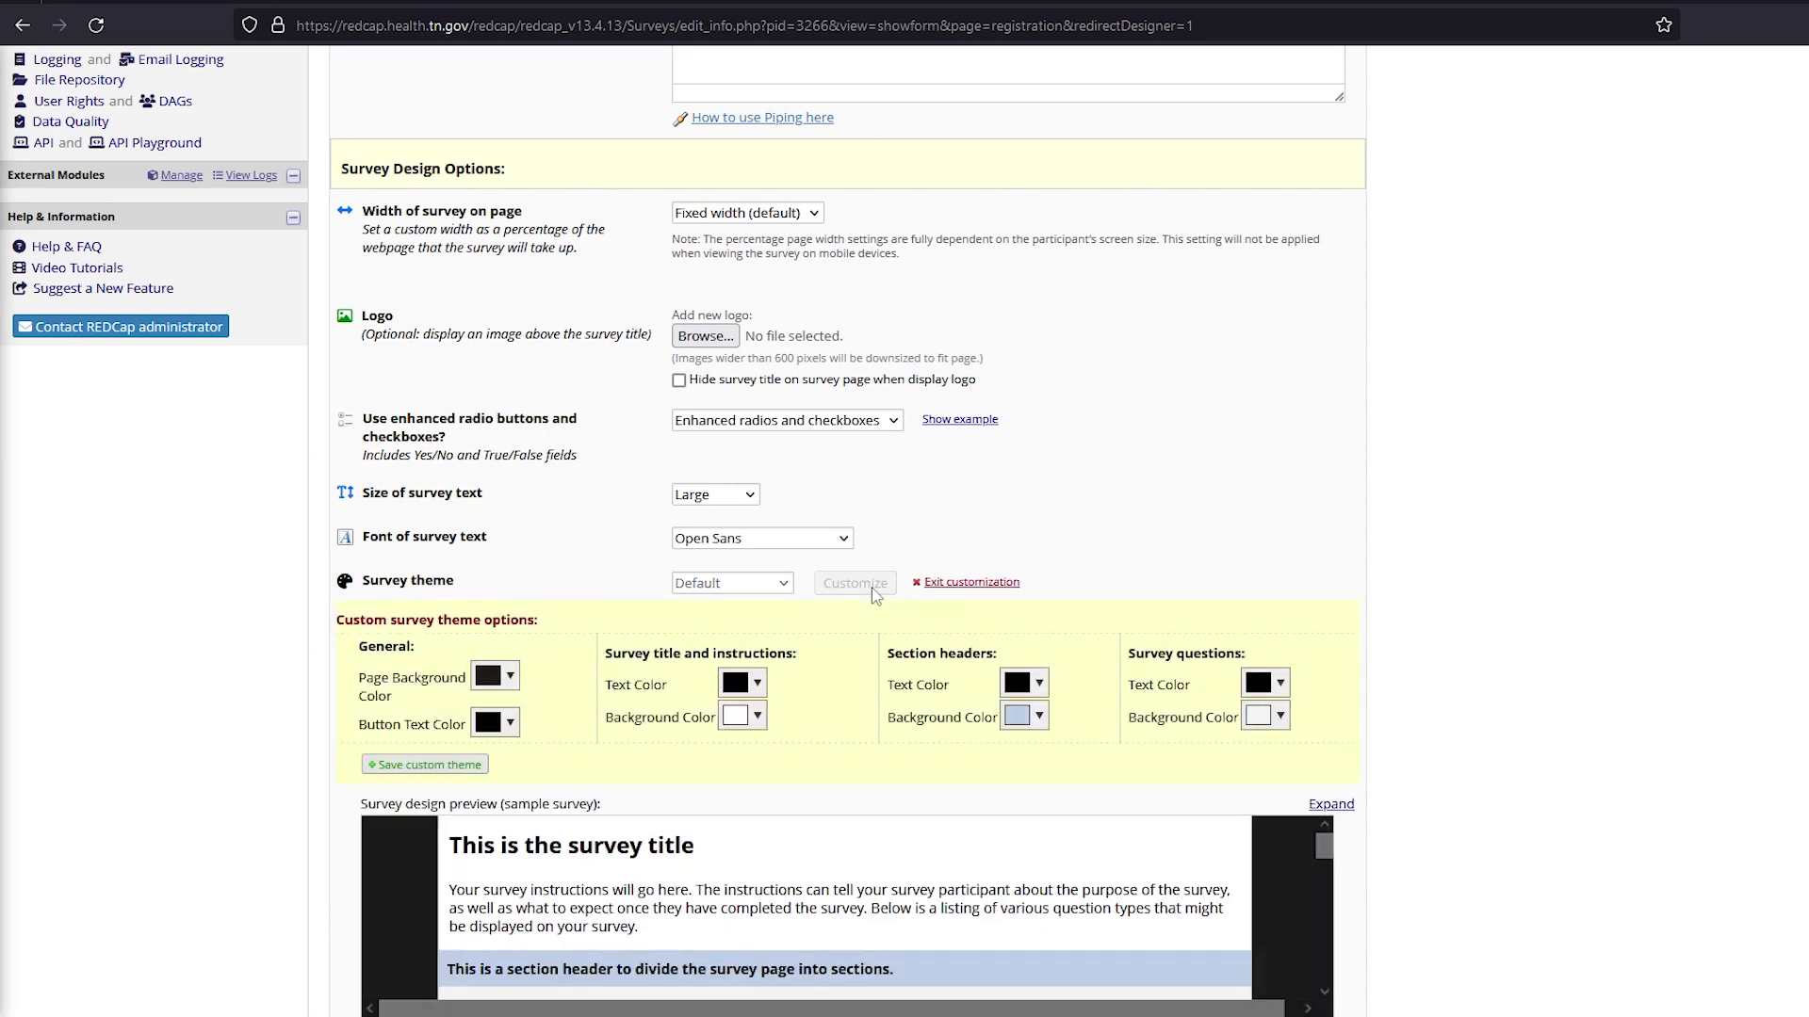
pyautogui.click(509, 724)
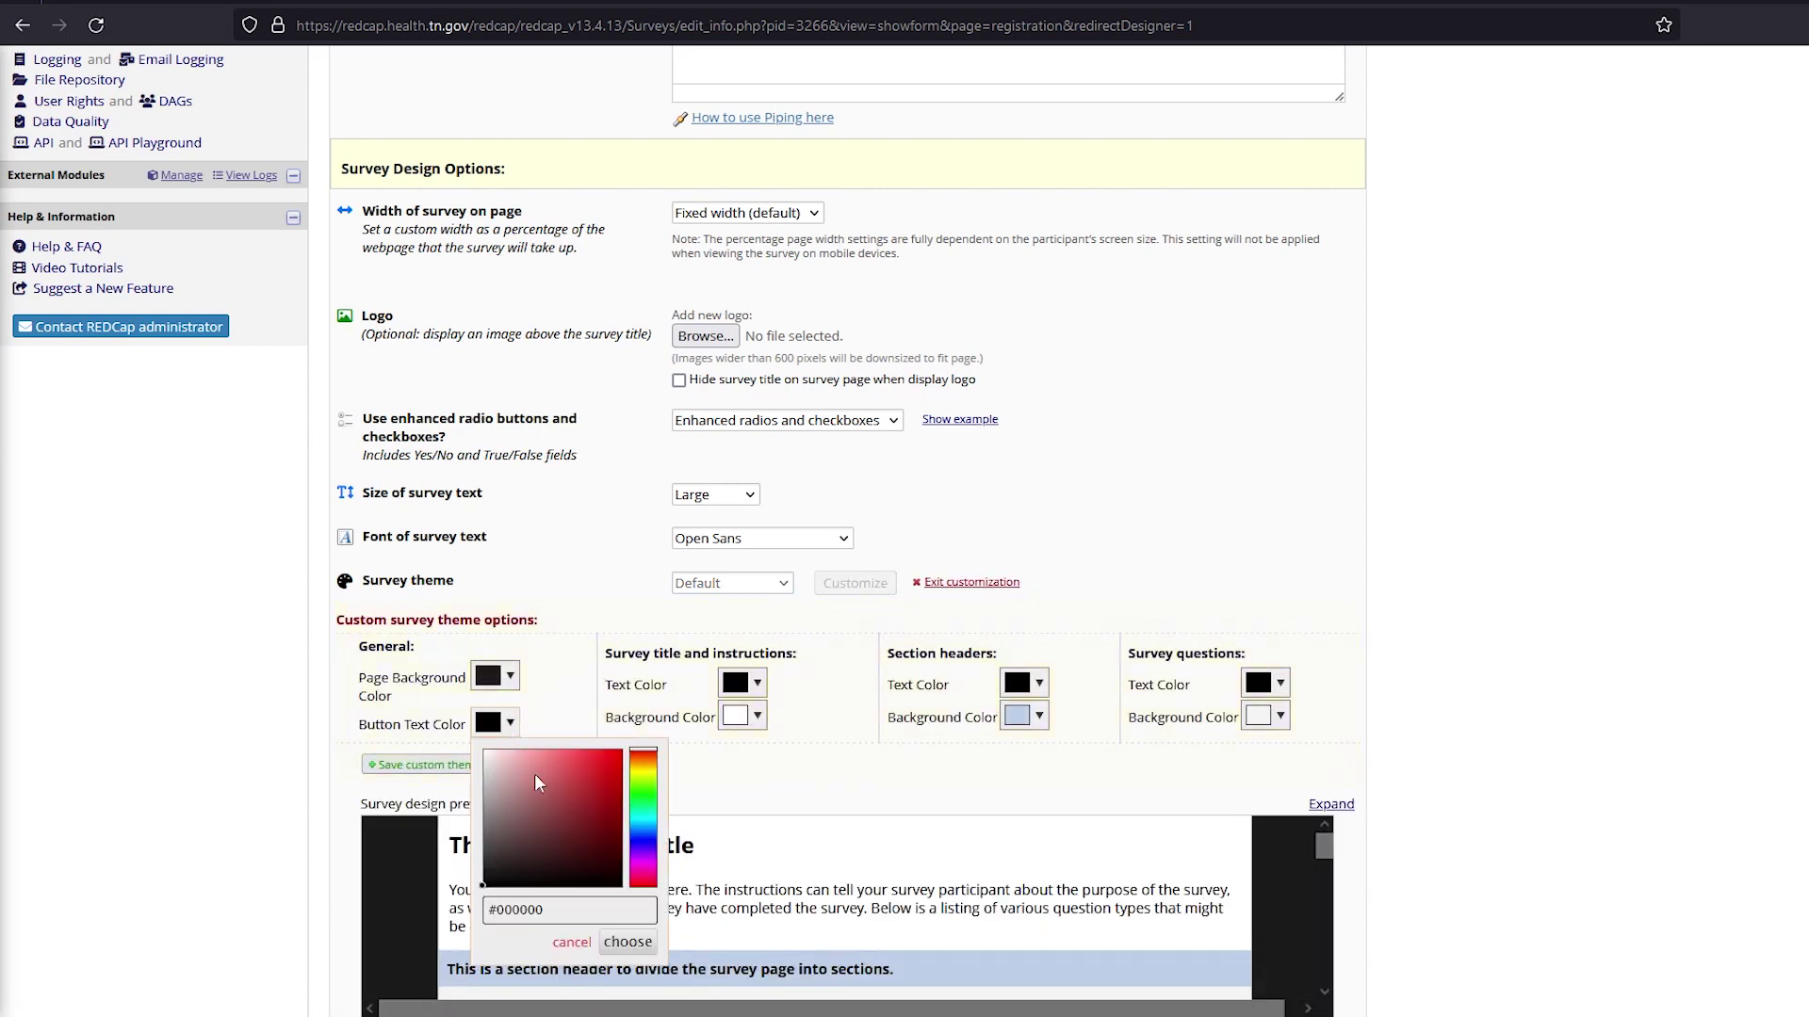
pyautogui.moveTo(538, 782); pyautogui.dragTo(660, 756)
pyautogui.click(743, 769)
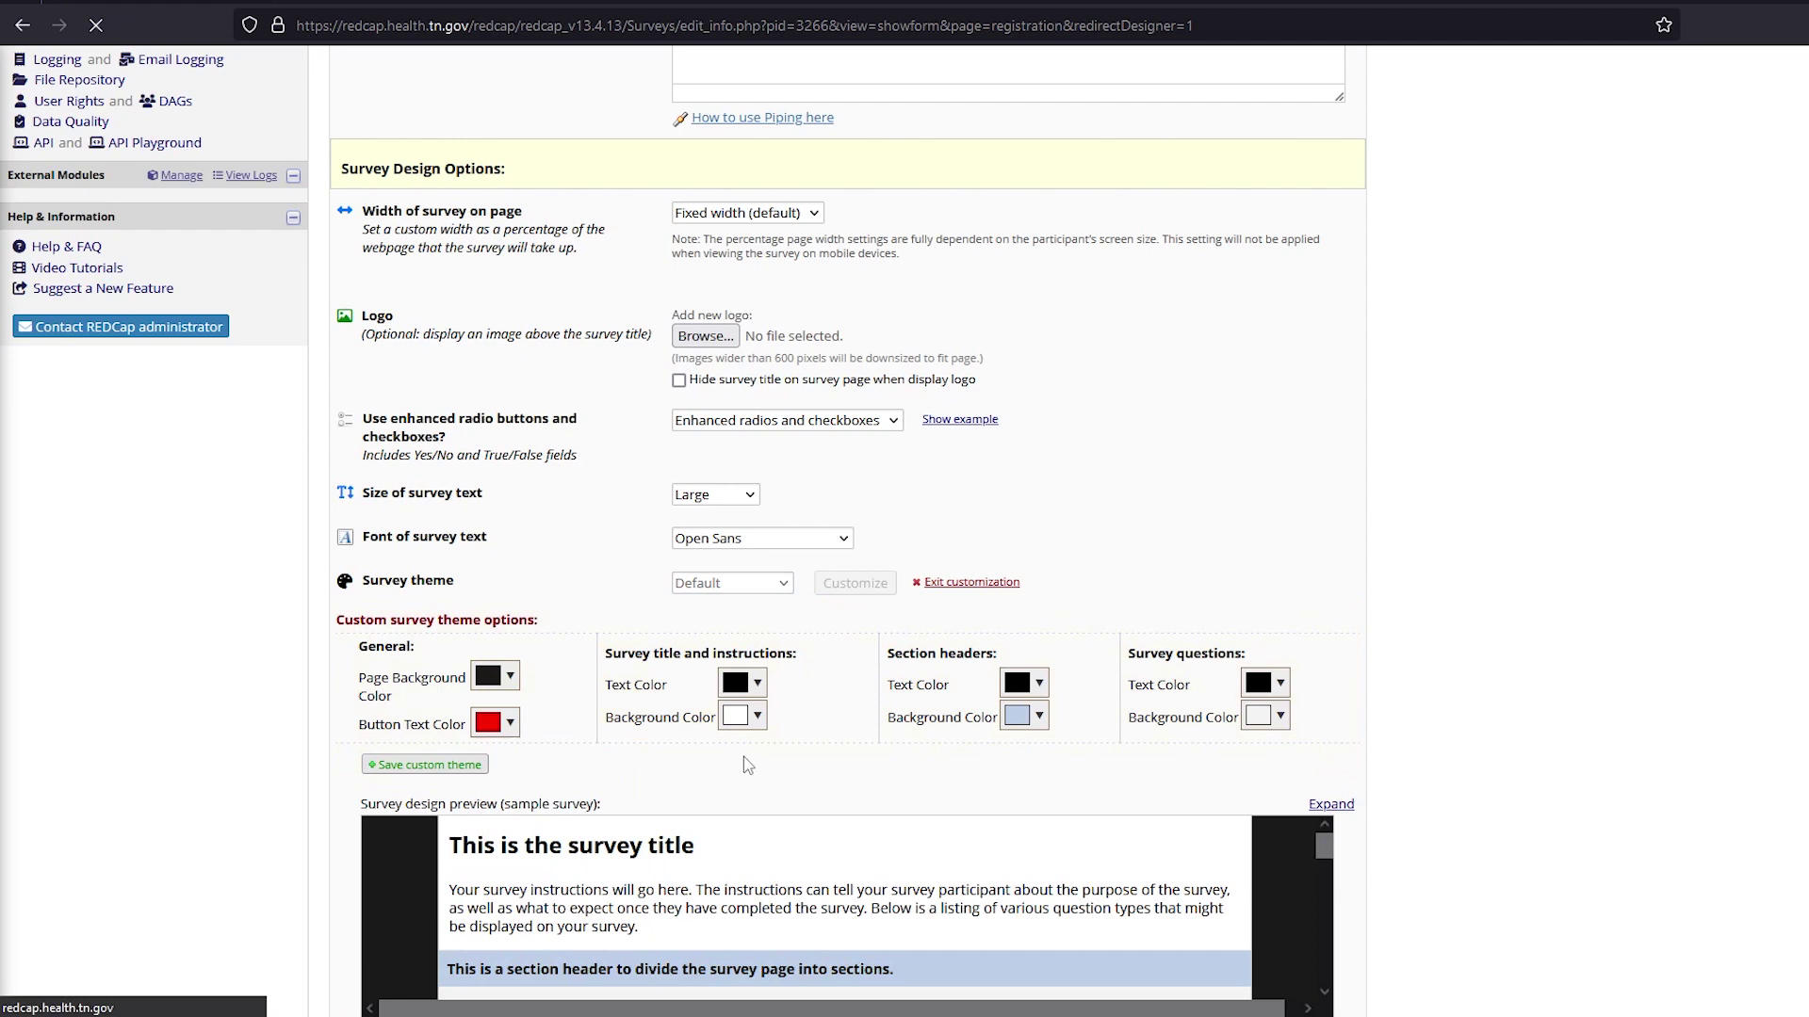
# Keep multiple-page pagination and Email as the invitation email field.
pyautogui.scroll(-2, 747, 765)
pyautogui.scroll(-3, 848, 678)
pyautogui.scroll(-1, 942, 603)
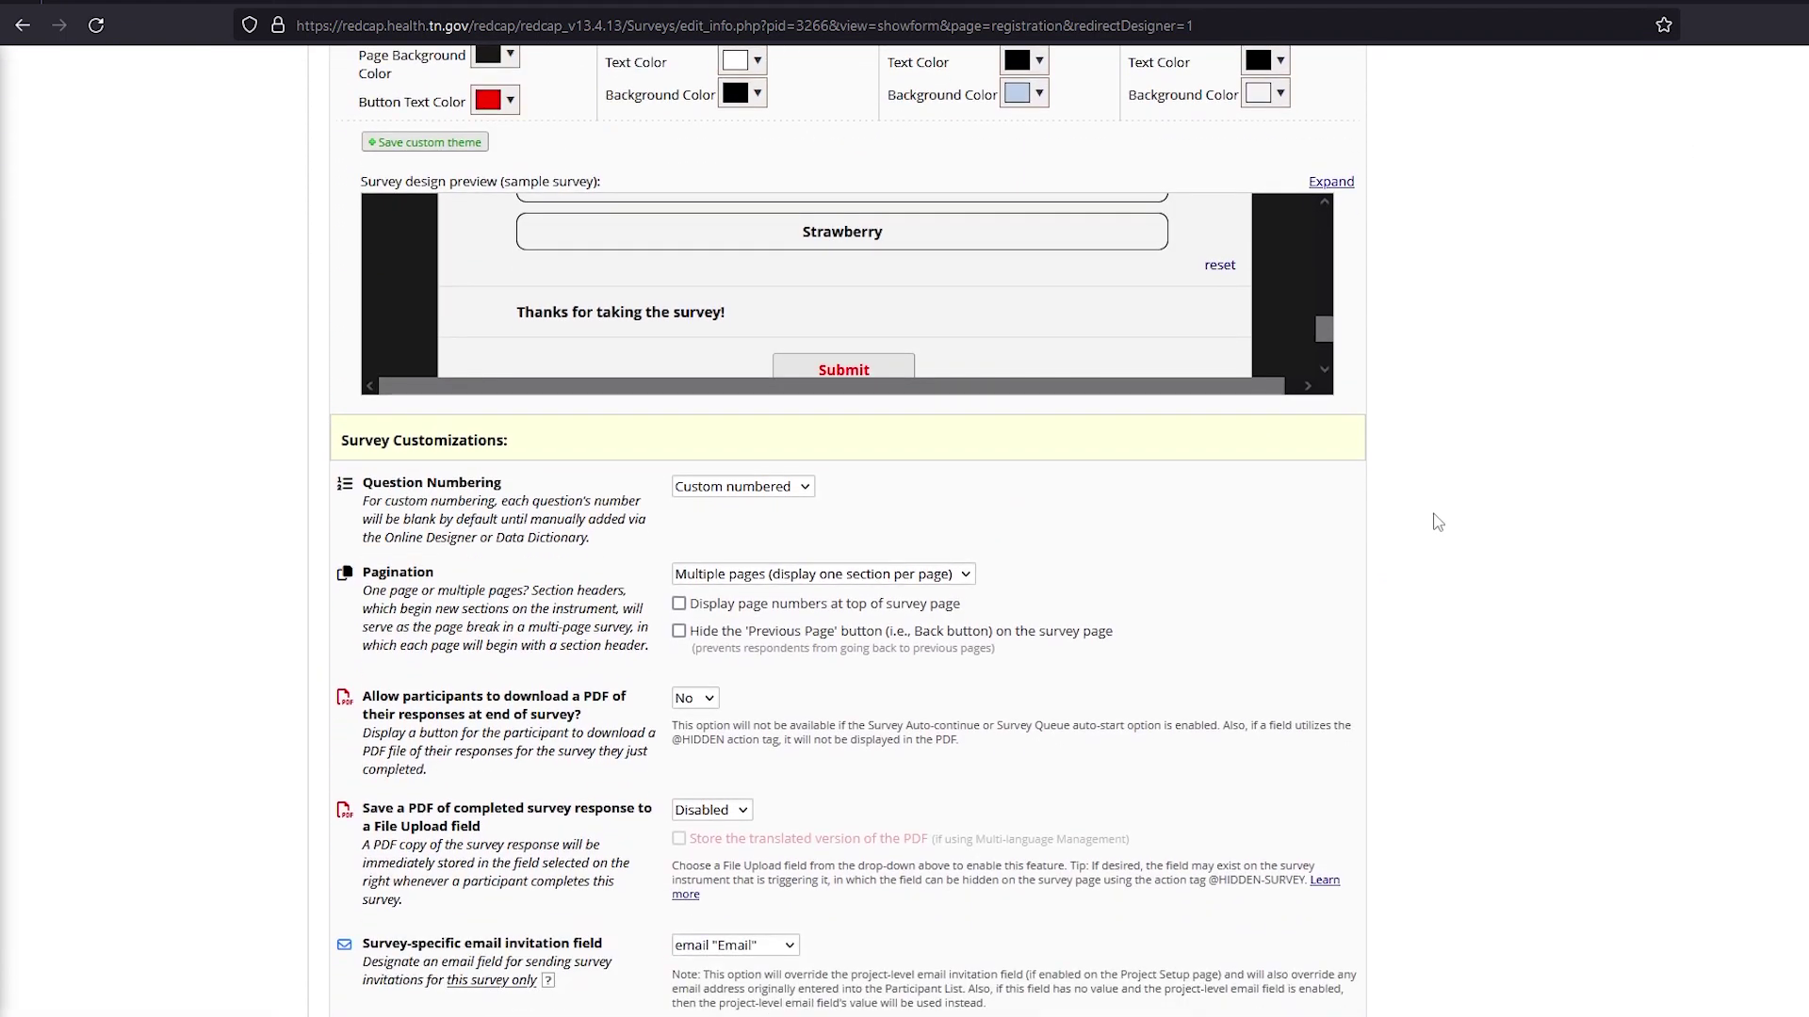
pyautogui.click(942, 576)
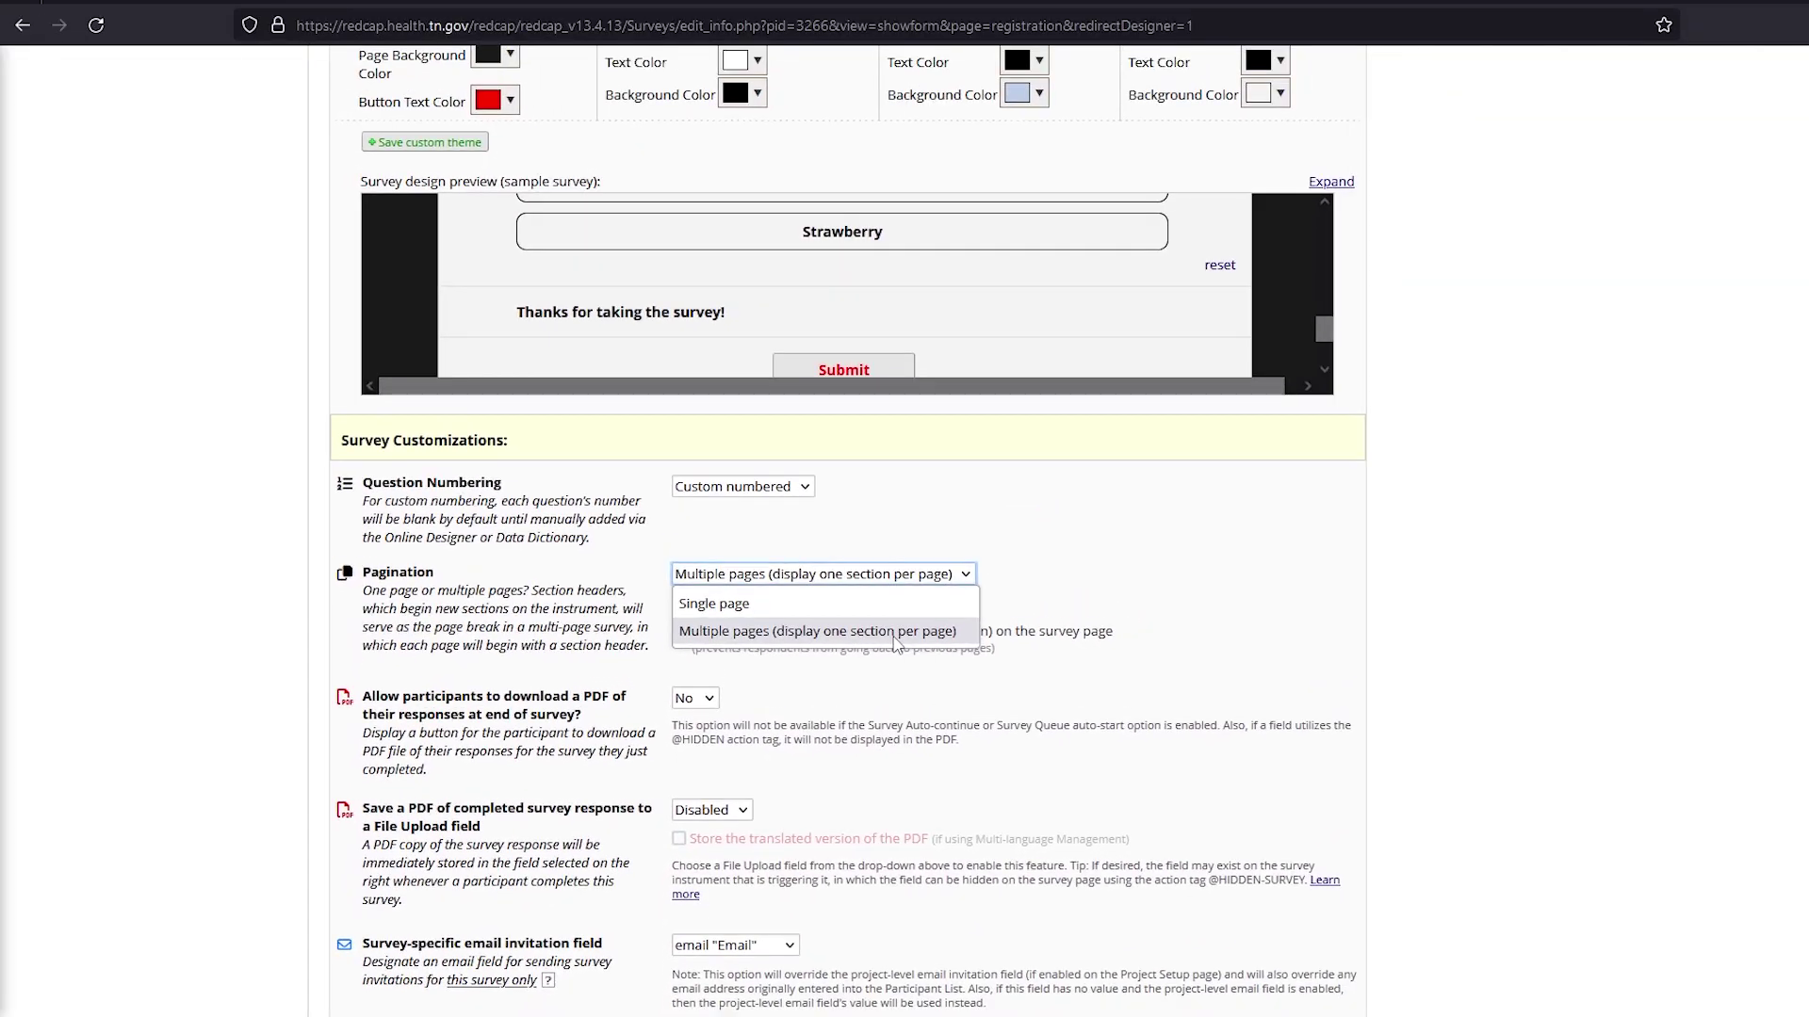
pyautogui.click(1701, 599)
pyautogui.scroll(-3, 1698, 594)
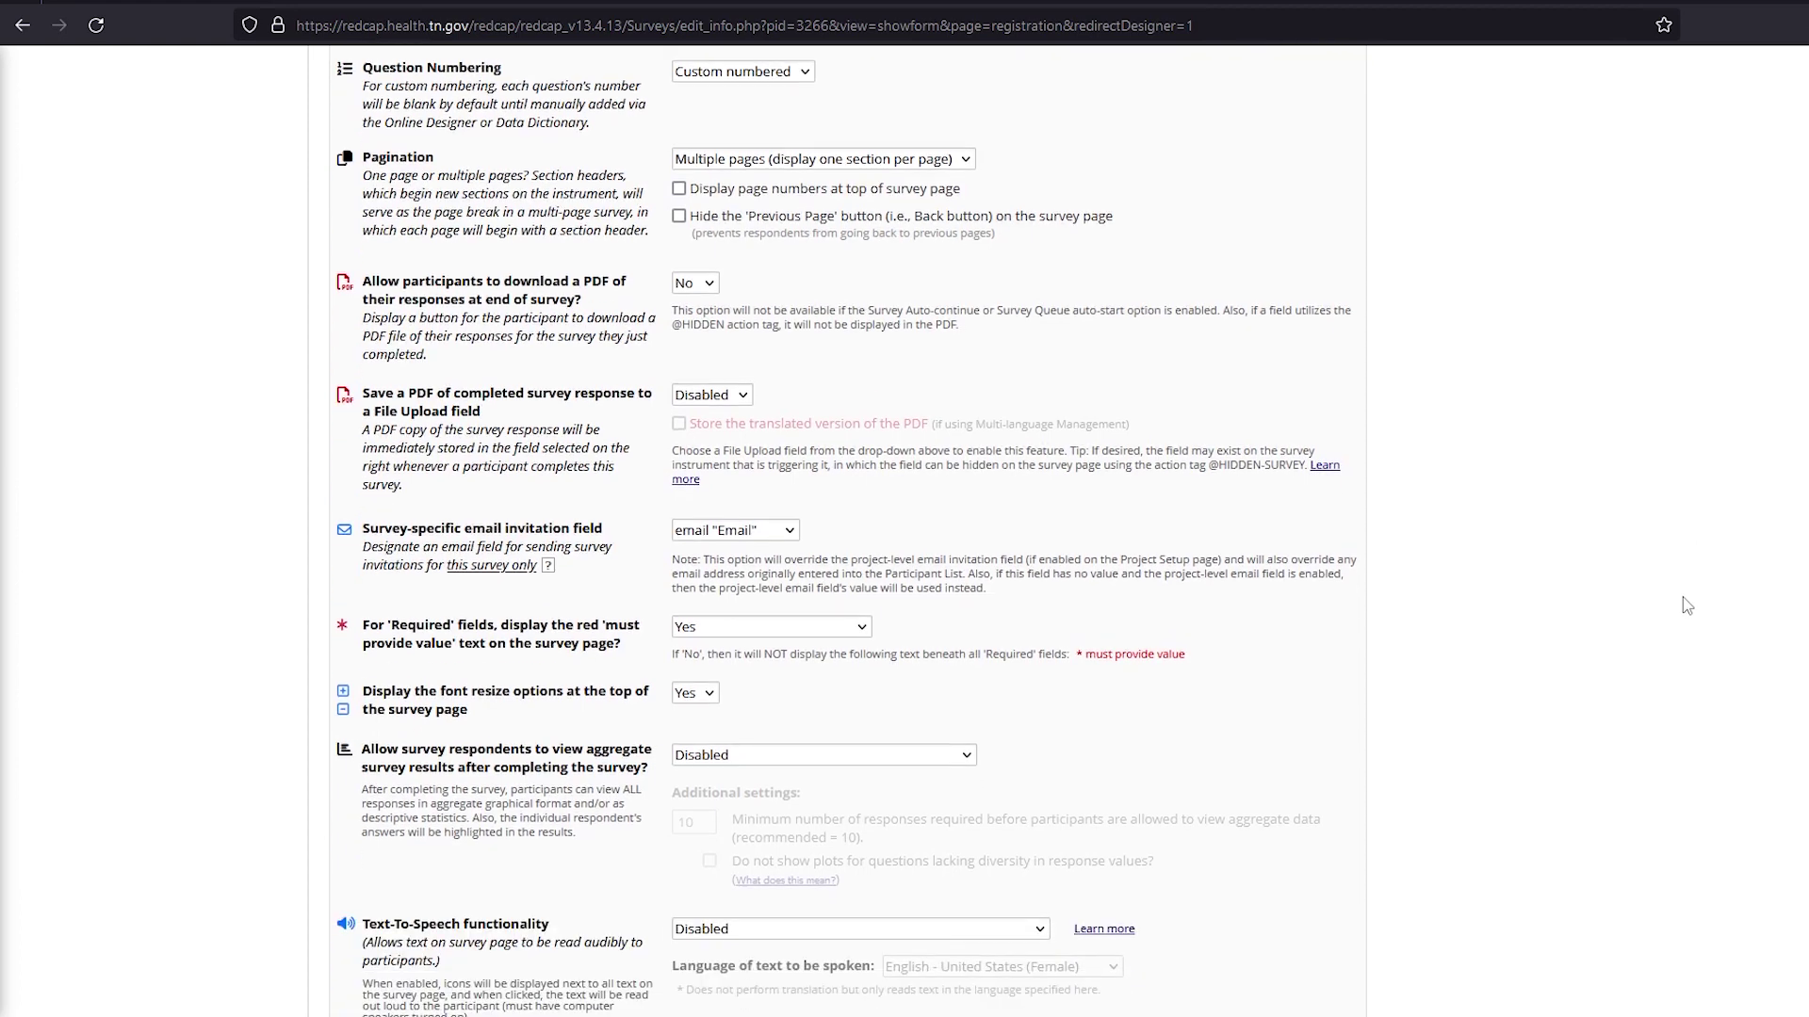
pyautogui.click(792, 534)
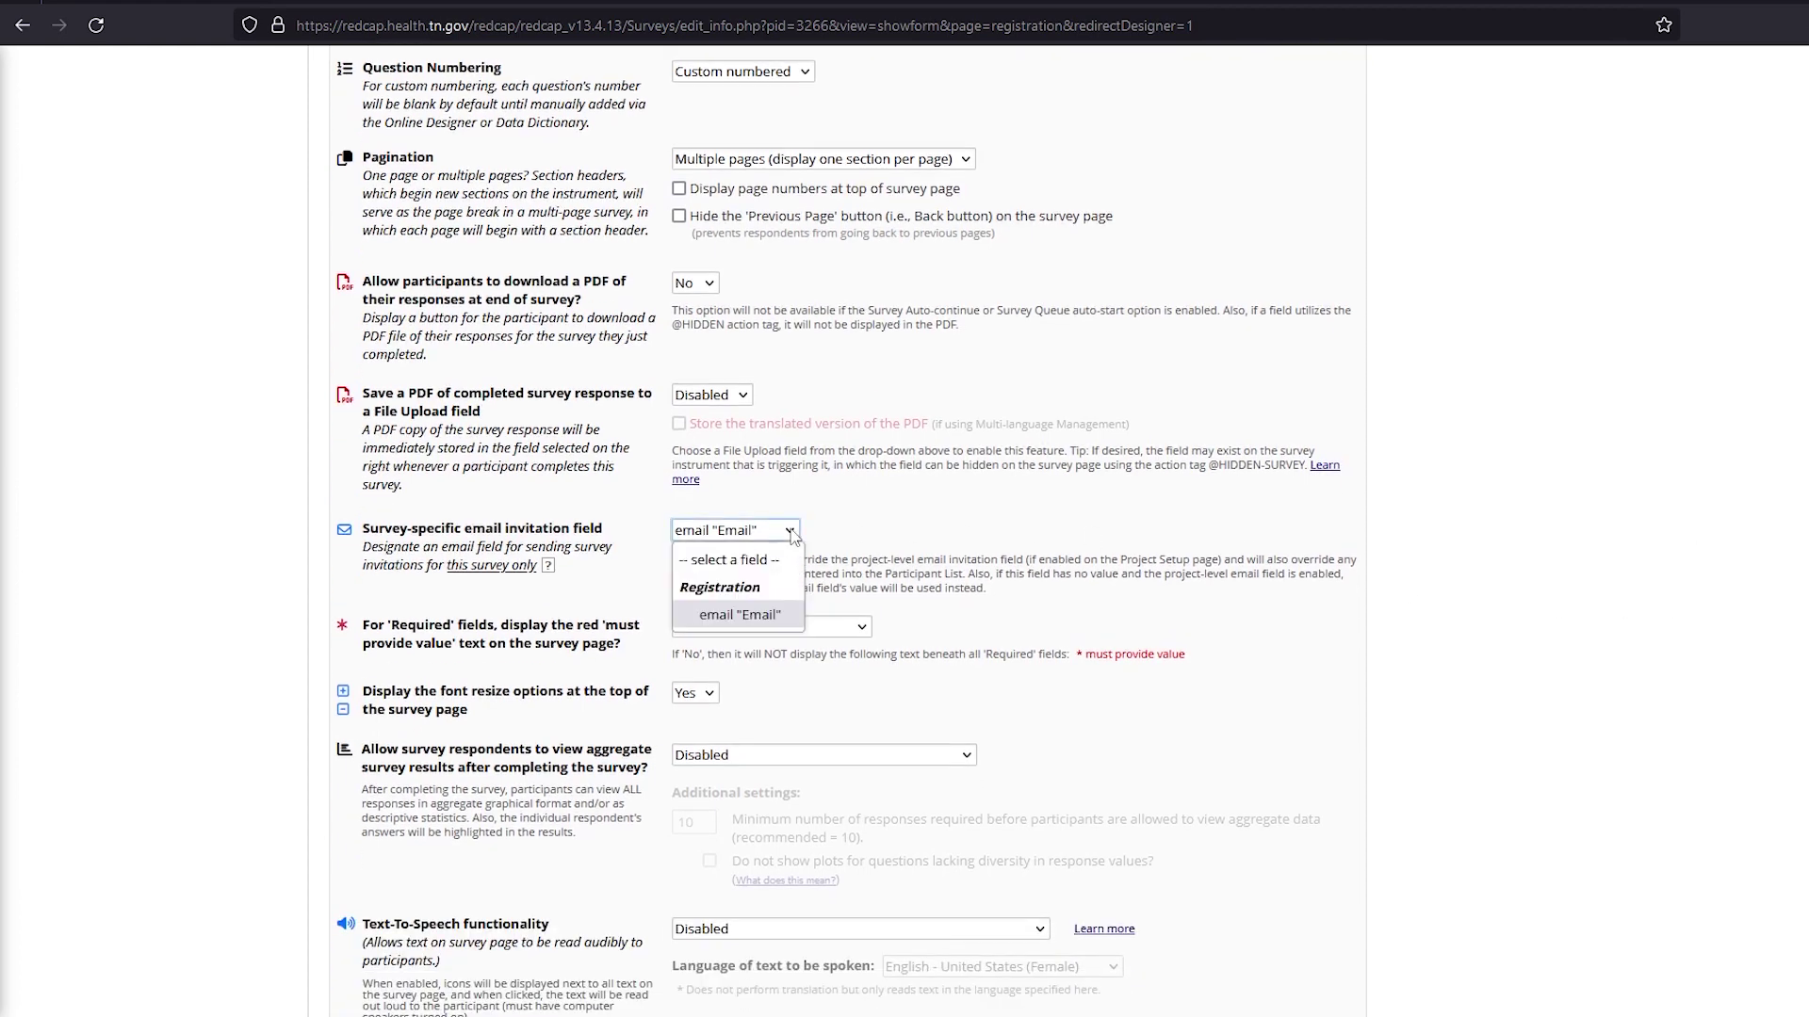
pyautogui.click(764, 614)
pyautogui.scroll(-4, 1470, 671)
pyautogui.scroll(-3, 1470, 671)
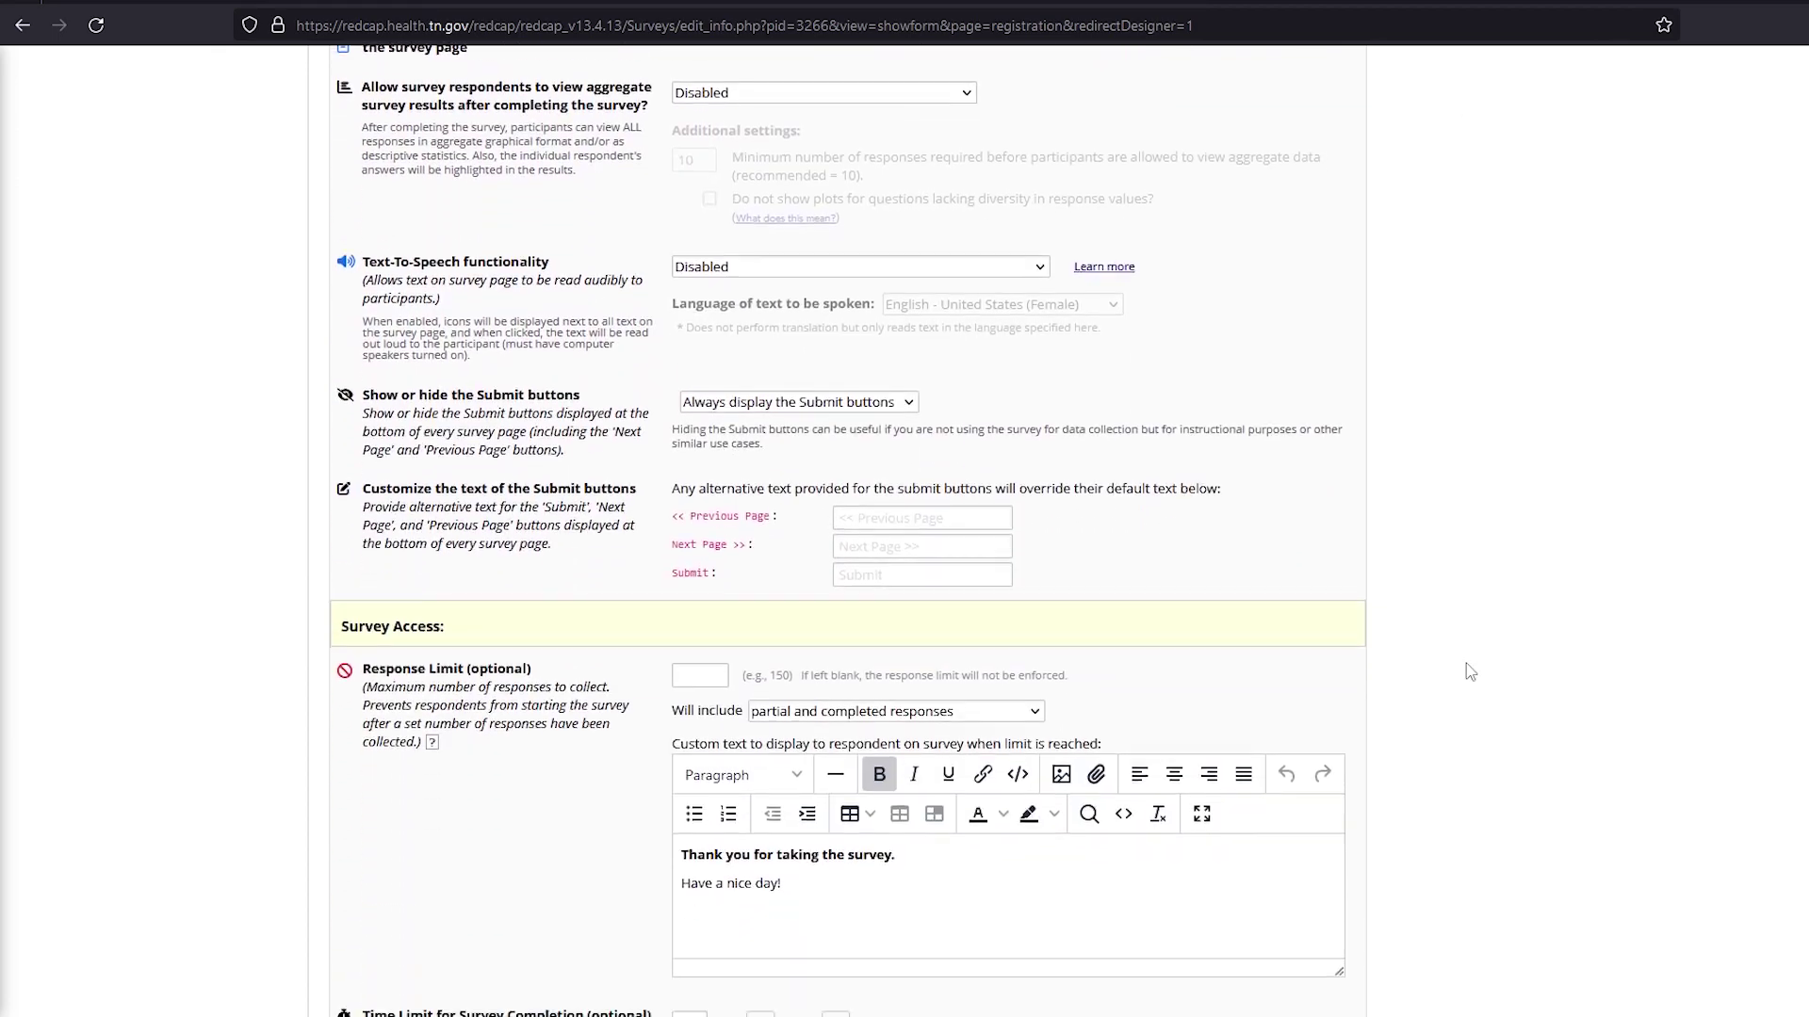
pyautogui.scroll(-4, 1469, 671)
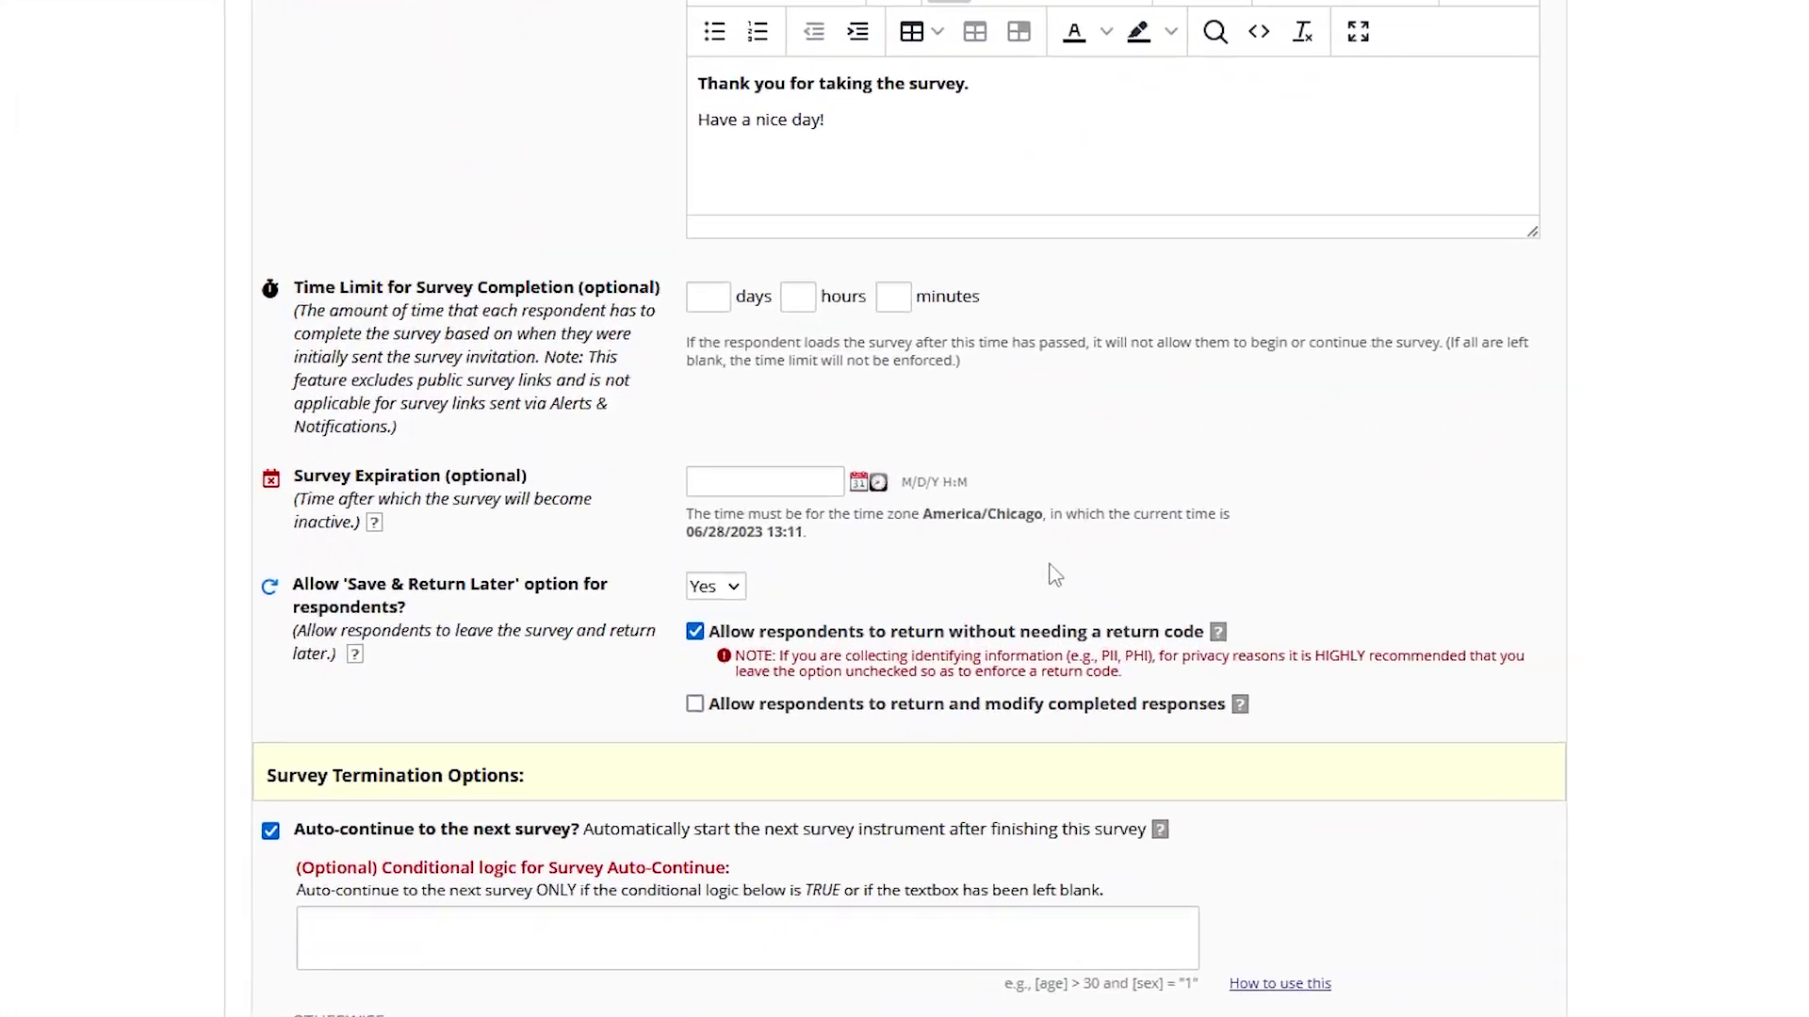
# Set the survey expiration to 06/17/2023 at 16:11.
pyautogui.click(886, 419)
pyautogui.click(808, 465)
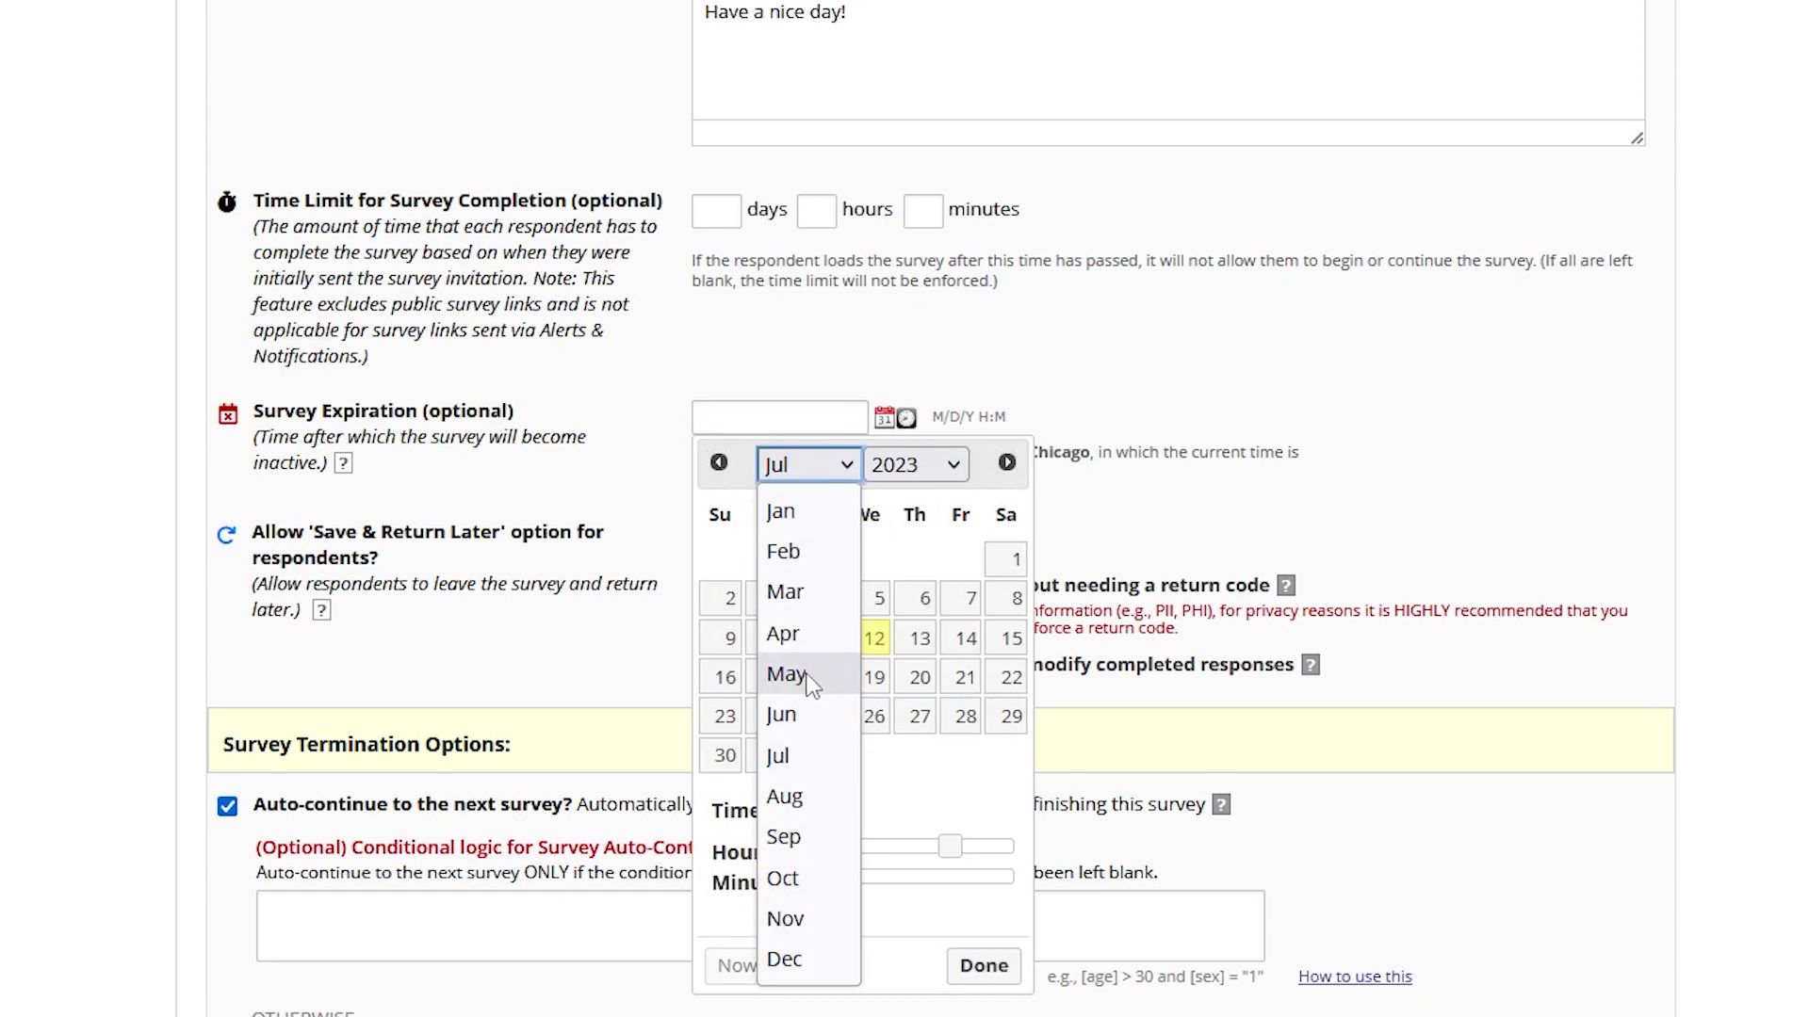
pyautogui.click(806, 713)
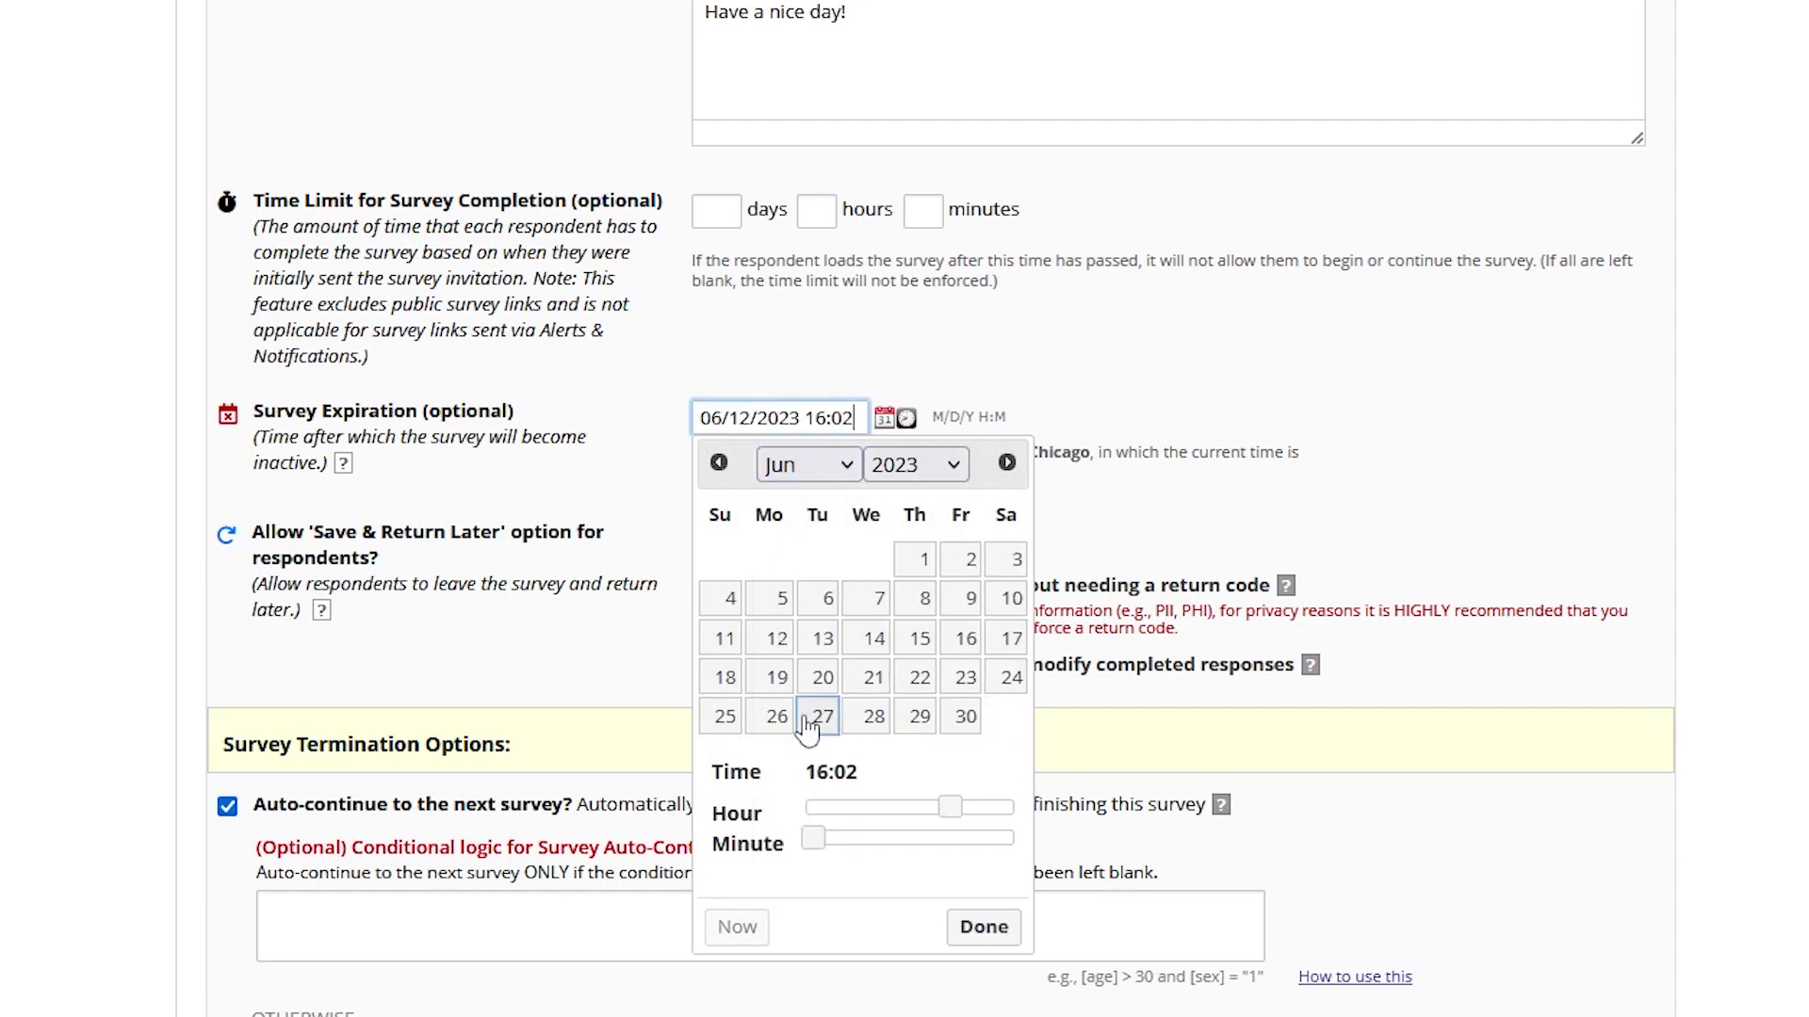
pyautogui.click(963, 652)
pyautogui.moveTo(950, 807)
pyautogui.mouseDown()
pyautogui.moveTo(969, 811)
pyautogui.moveTo(949, 811)
pyautogui.mouseUp()
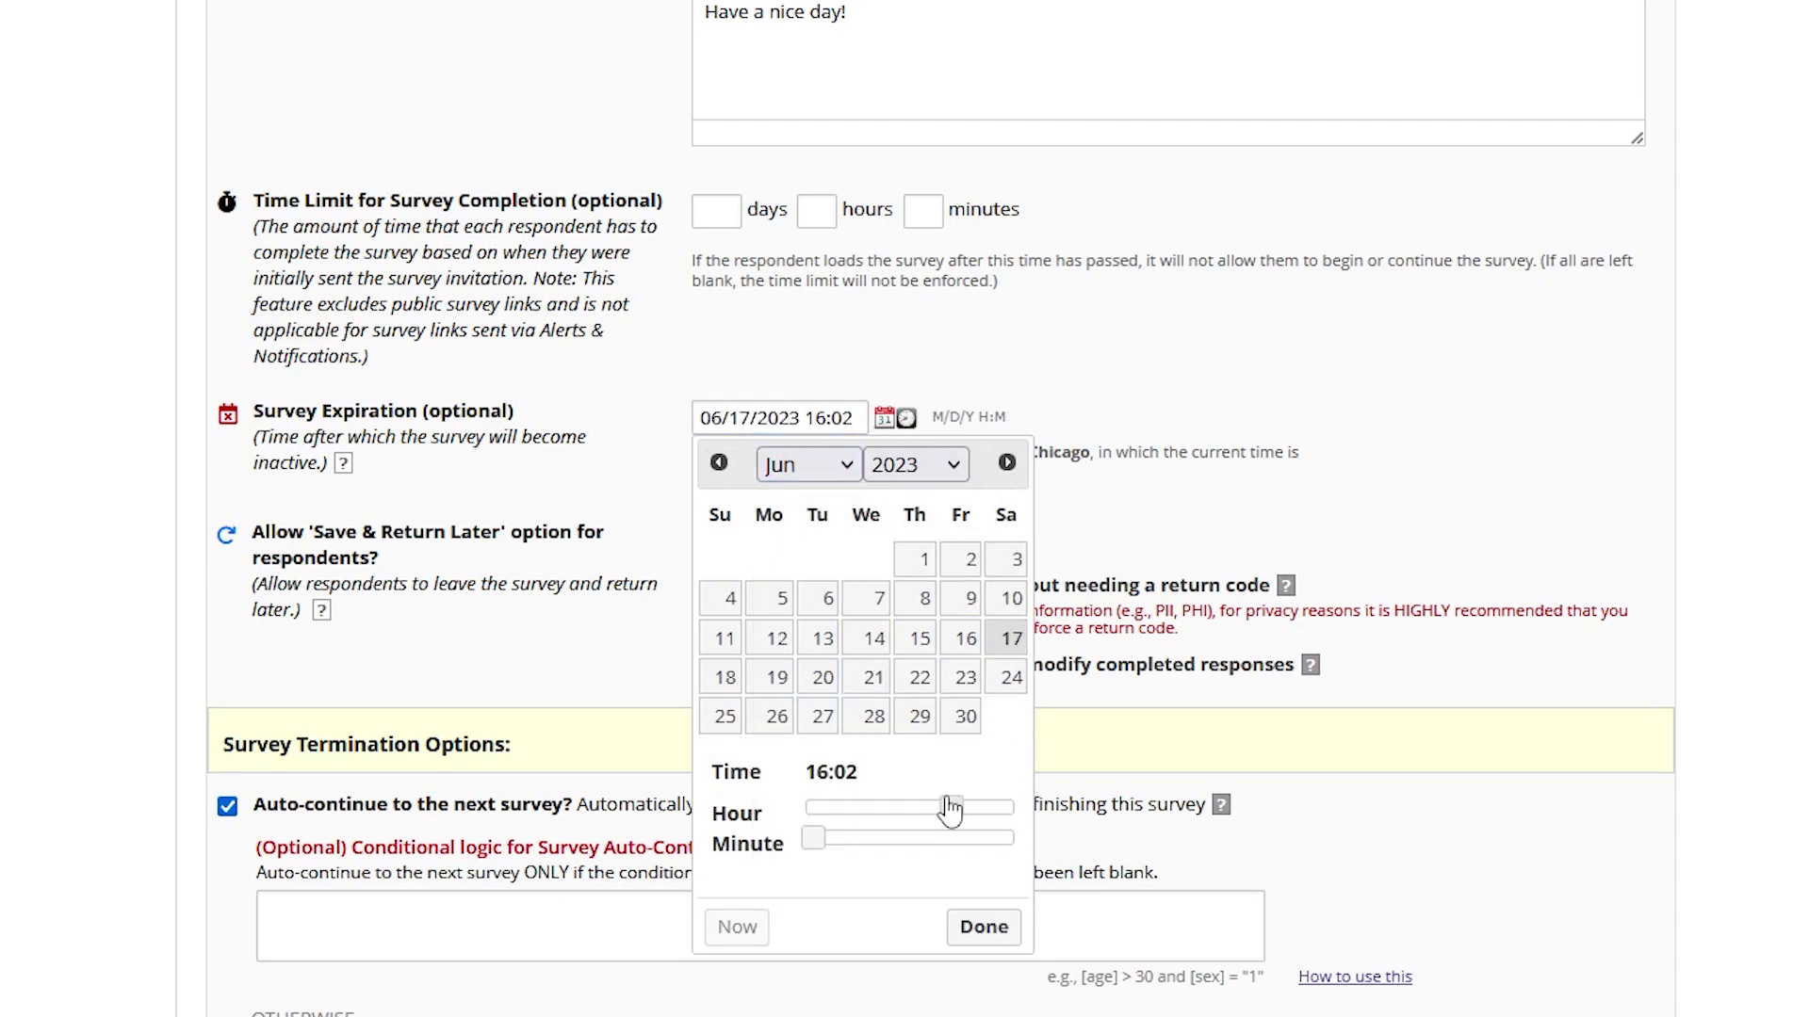
pyautogui.moveTo(813, 838); pyautogui.dragTo(845, 850)
pyautogui.click(970, 936)
pyautogui.moveTo(251, 535); pyautogui.dragTo(608, 539)
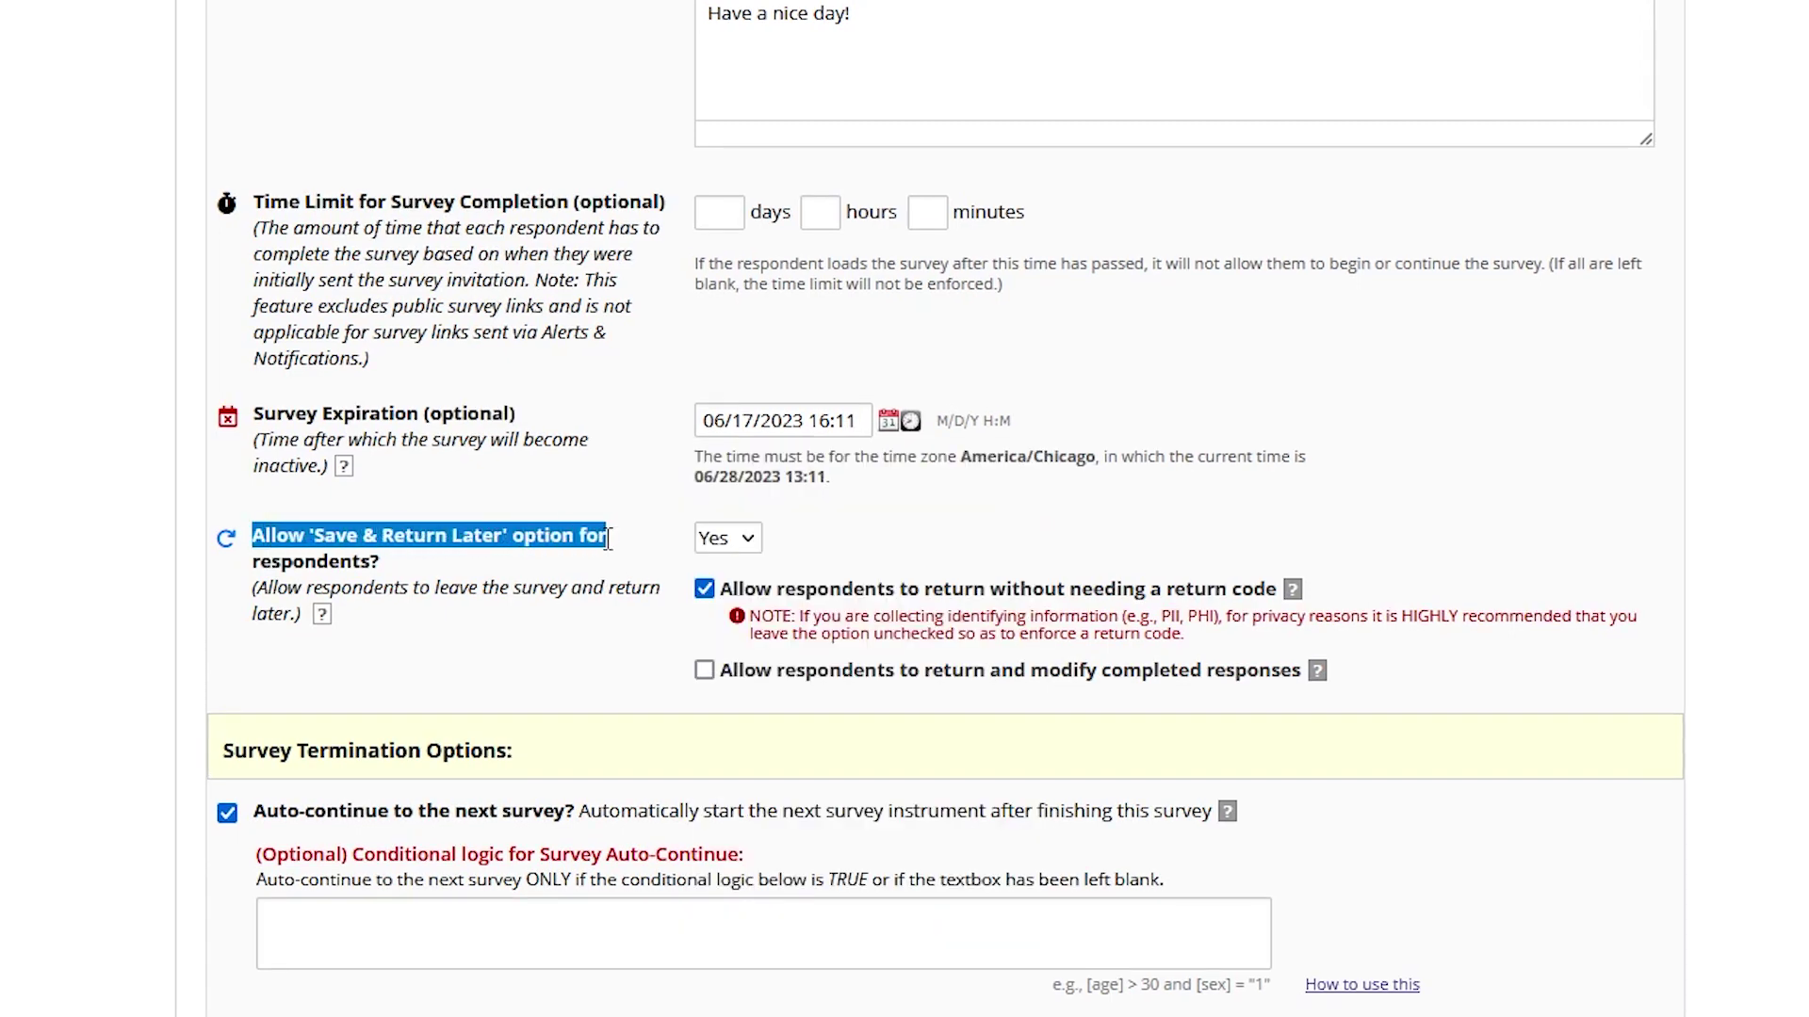
pyautogui.click(716, 541)
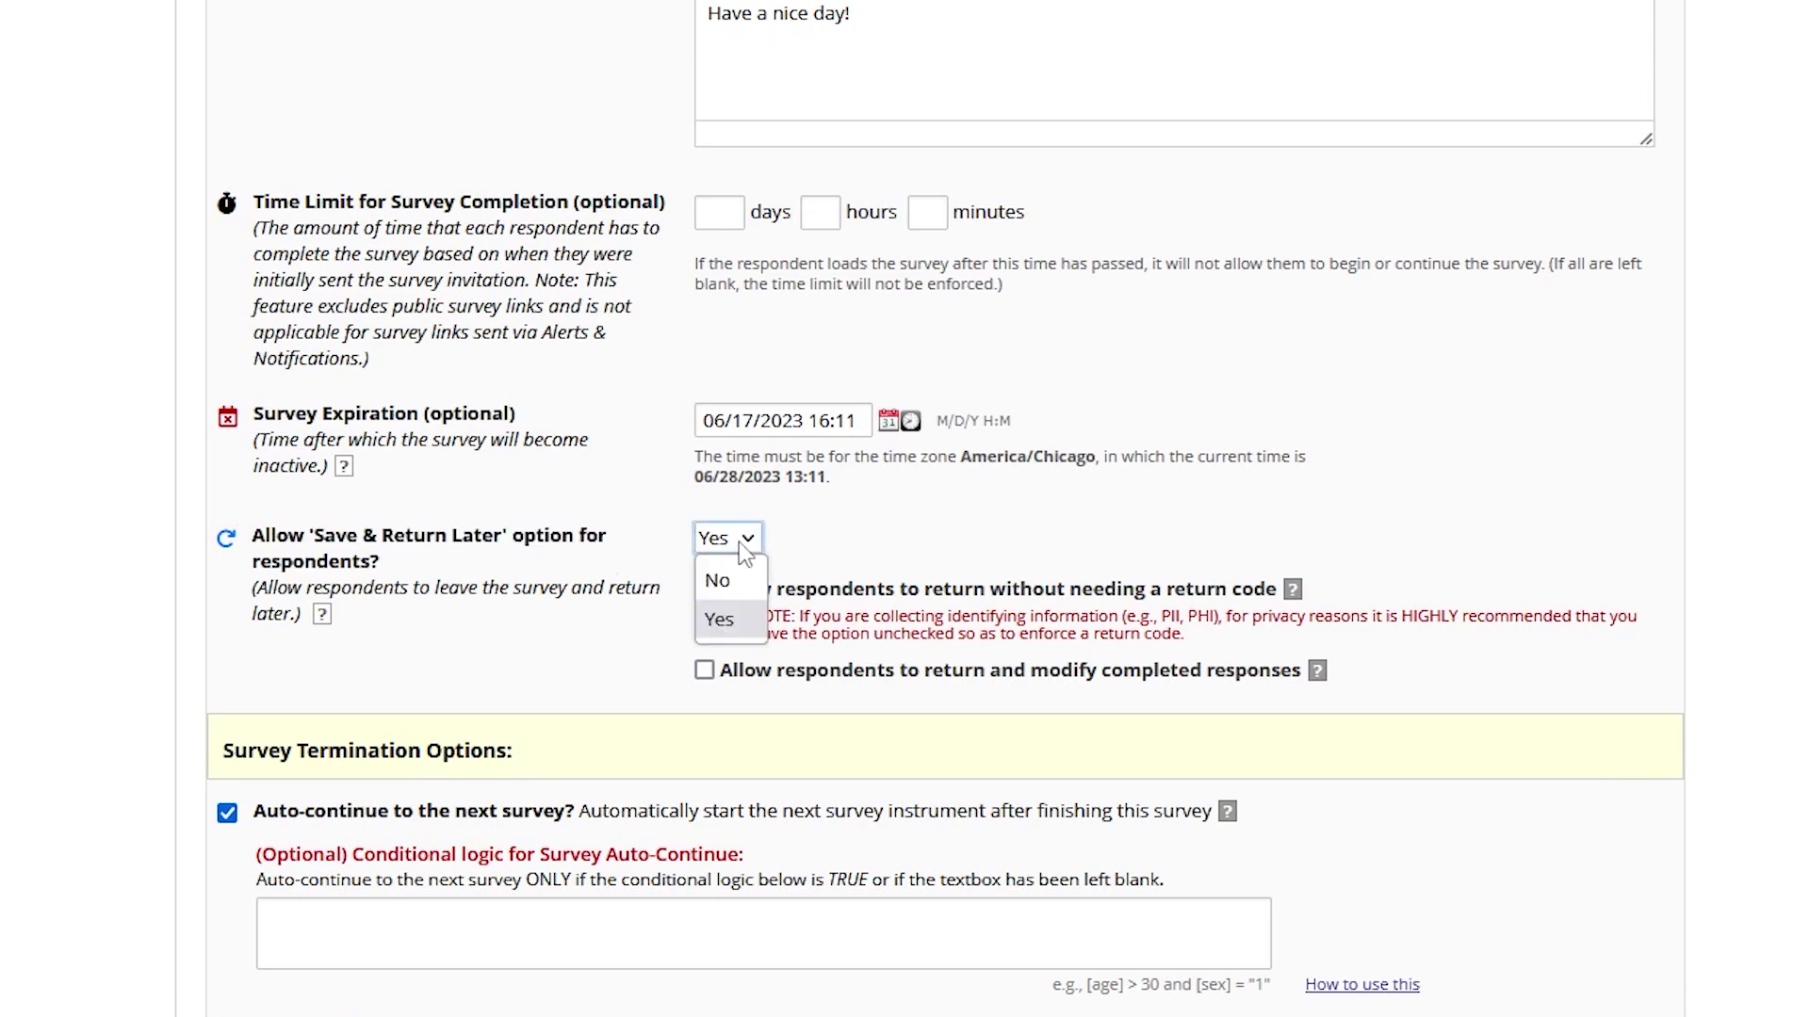
pyautogui.click(723, 619)
pyautogui.click(705, 589)
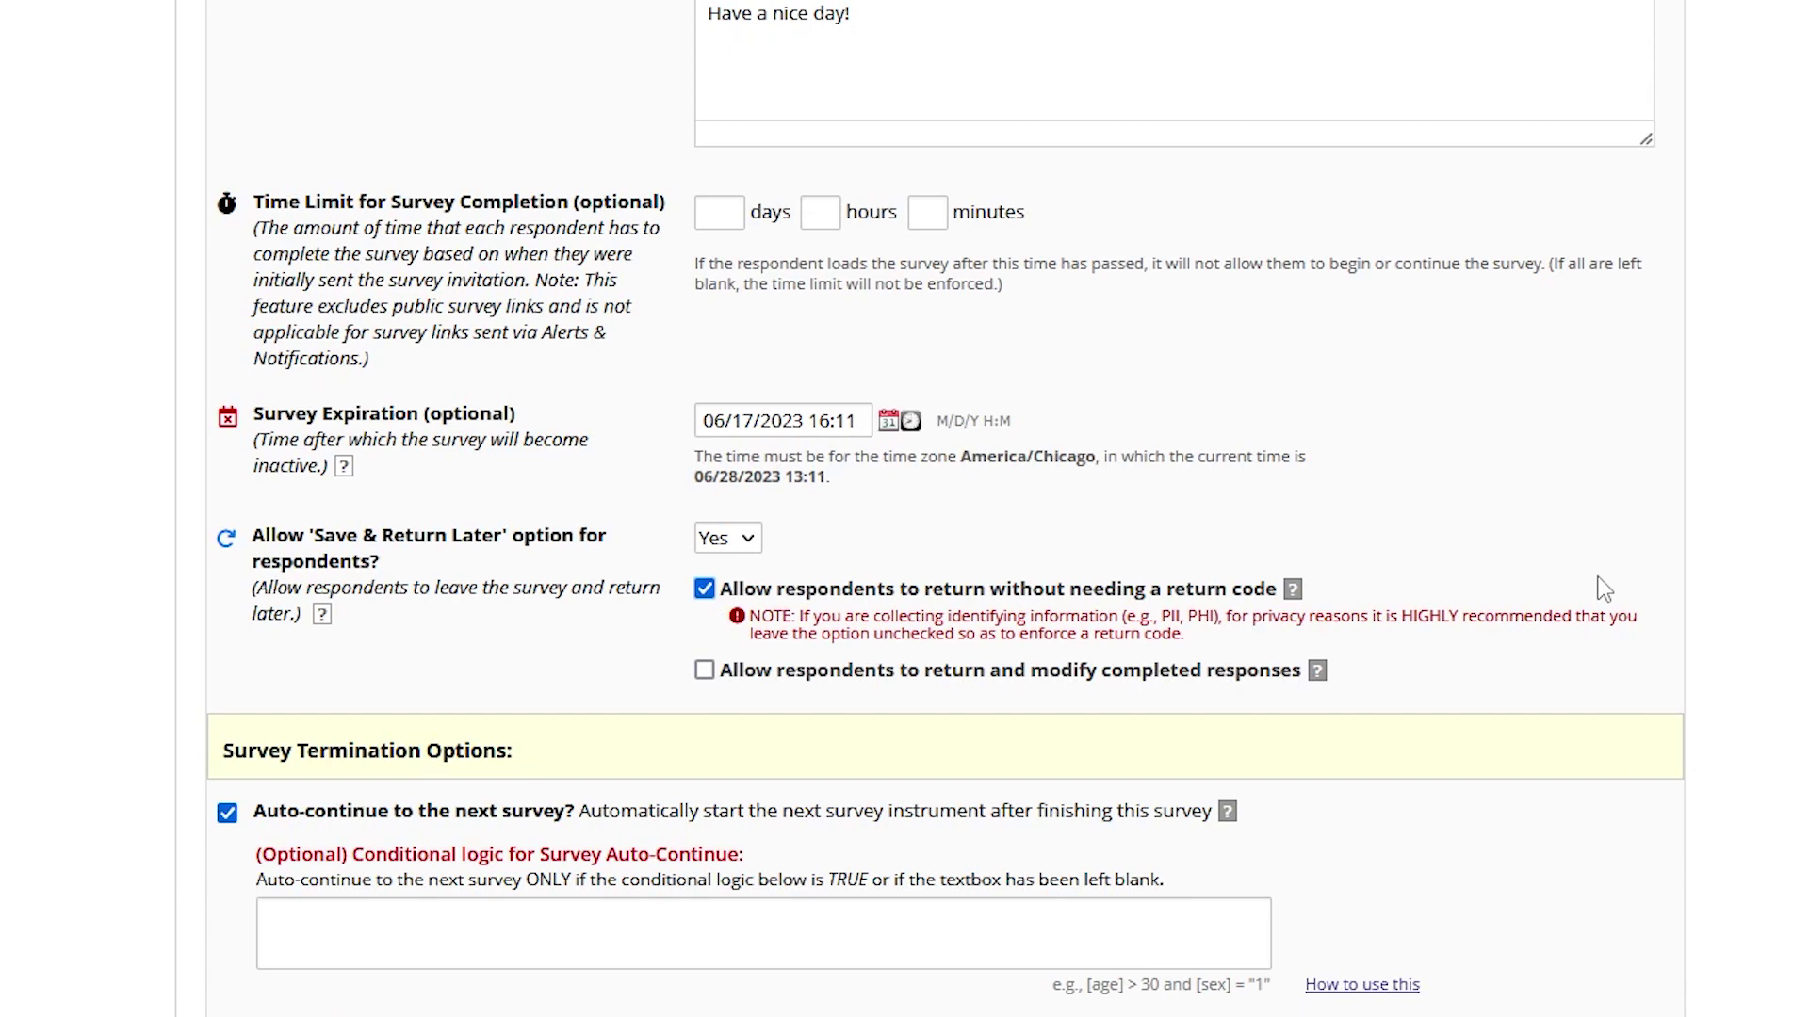
pyautogui.moveTo(750, 616); pyautogui.dragTo(1393, 641)
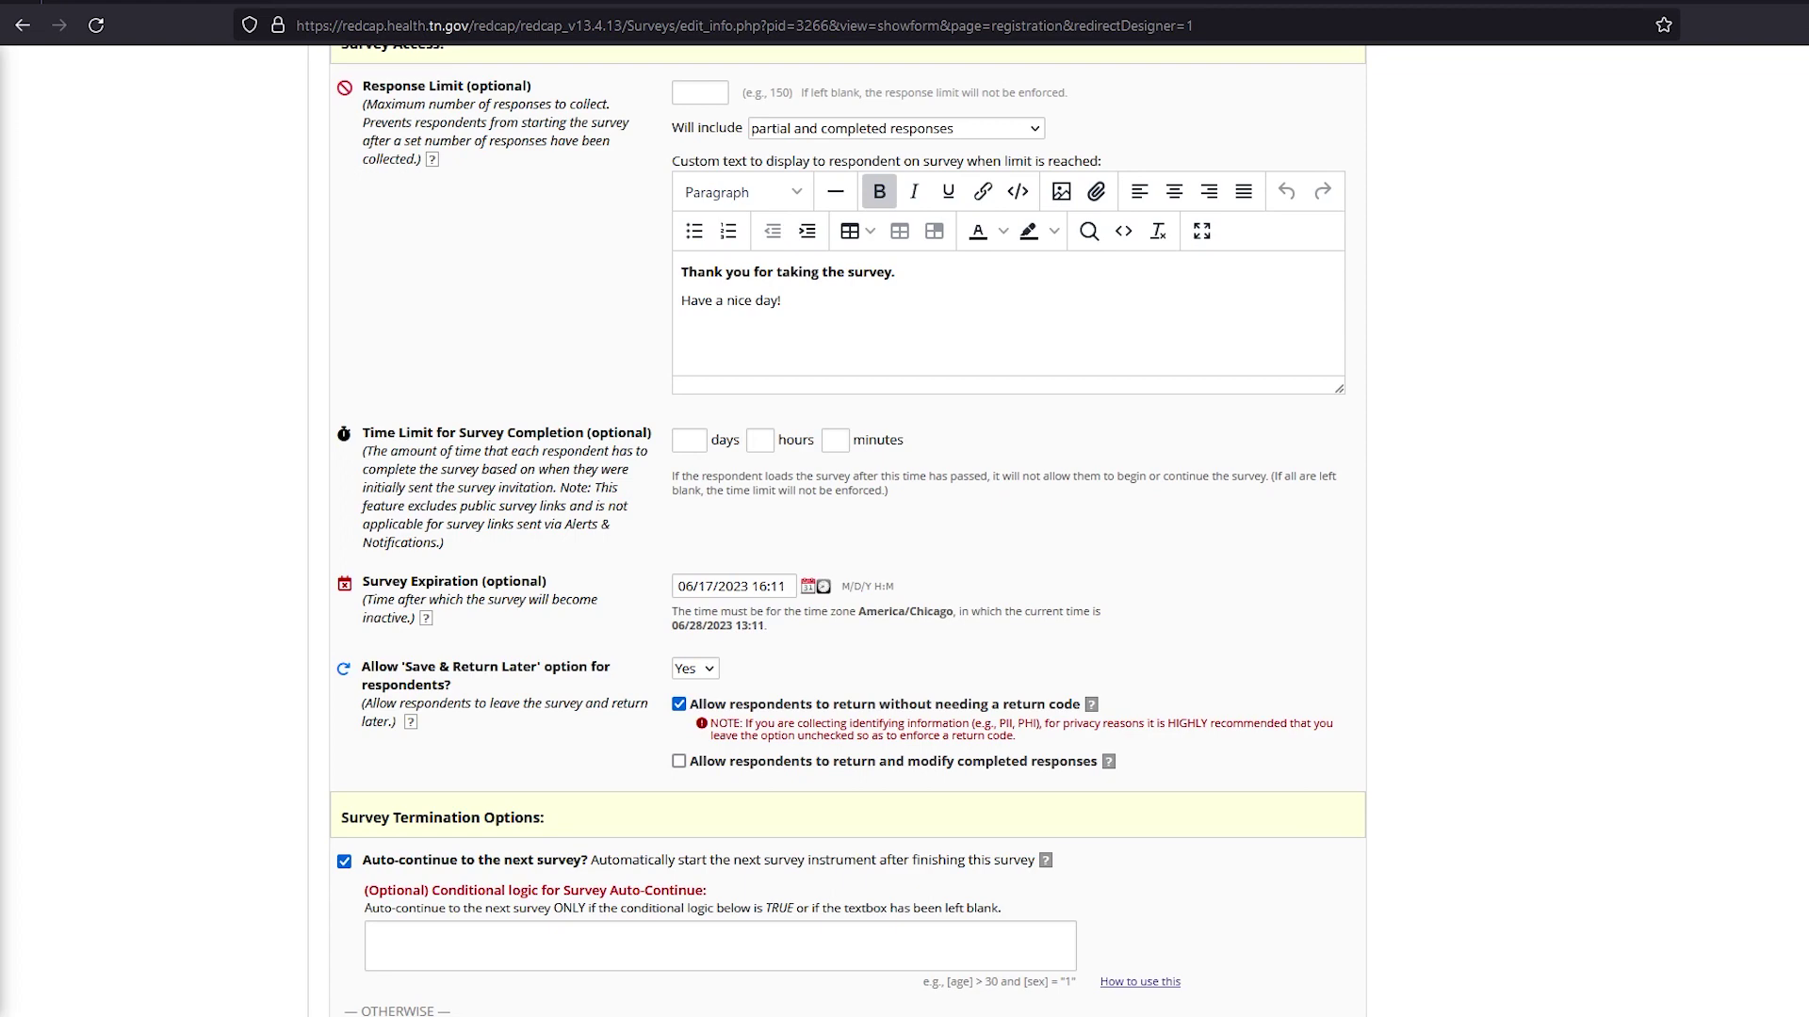
# Keep auto-continue enabled and the tn.gov/health redirect URL in place.
pyautogui.scroll(-4, 1729, 660)
pyautogui.scroll(-2, 1729, 659)
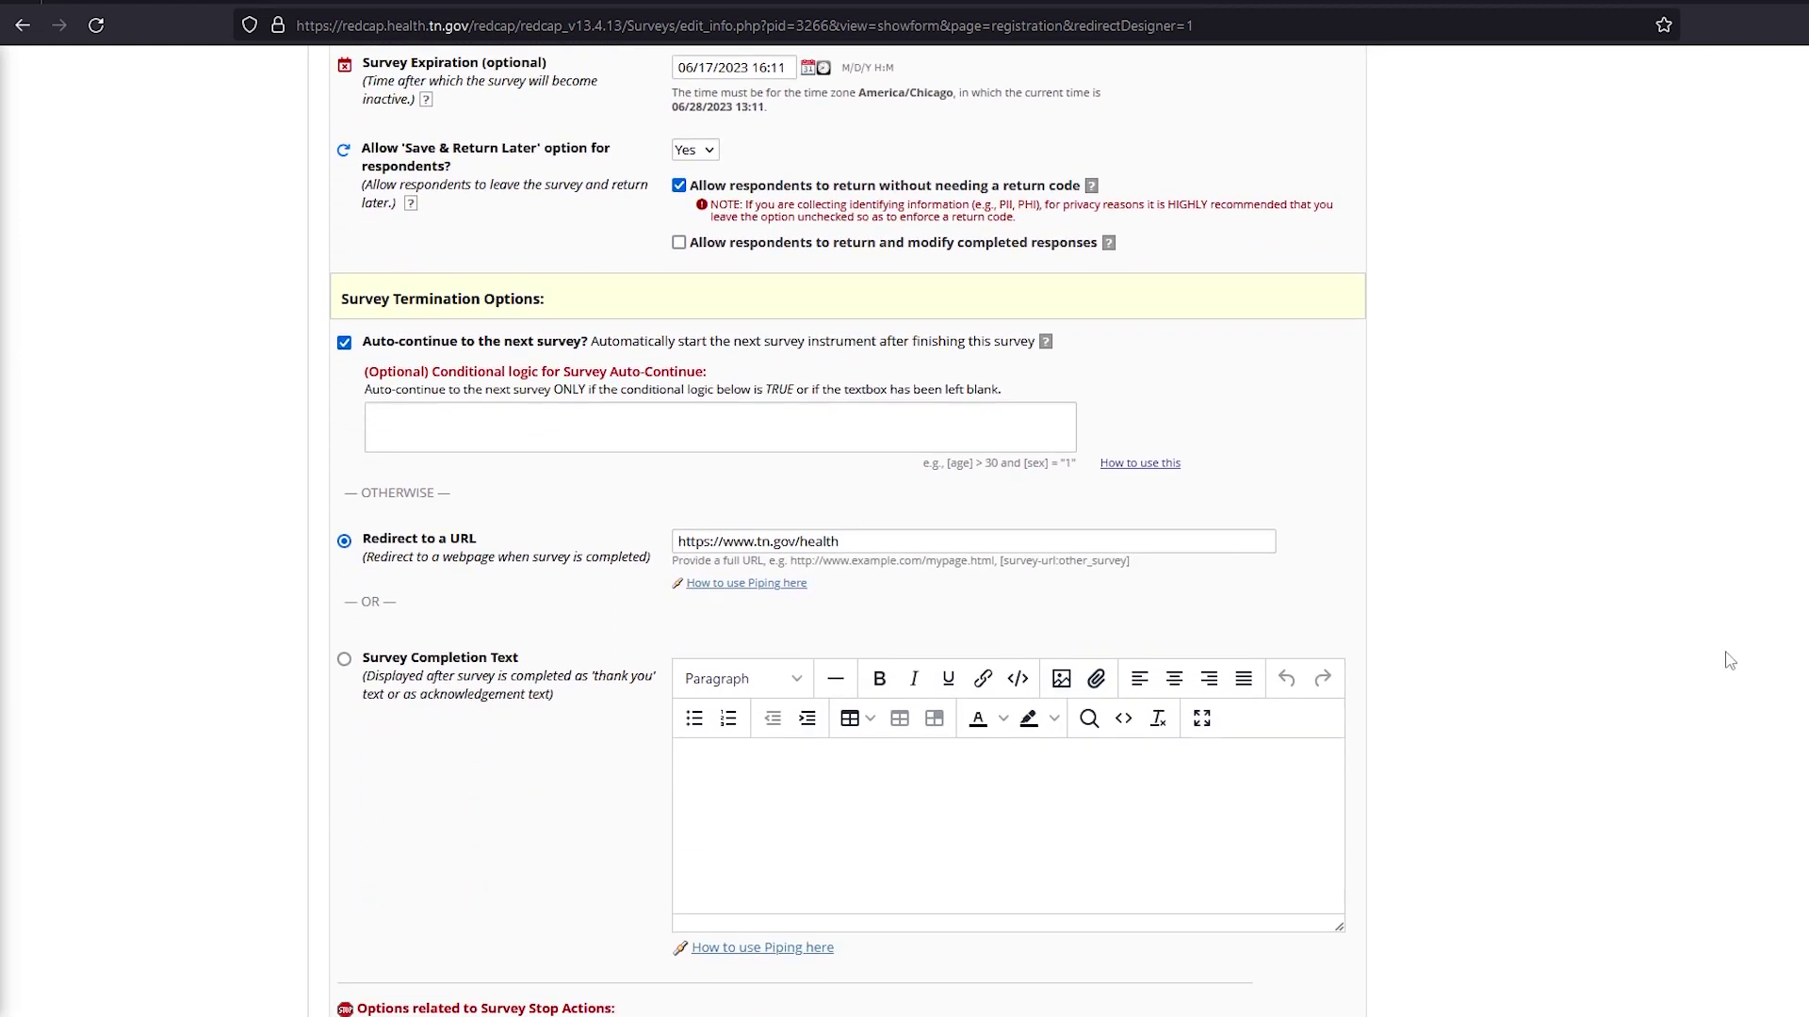
pyautogui.scroll(-2, 1729, 659)
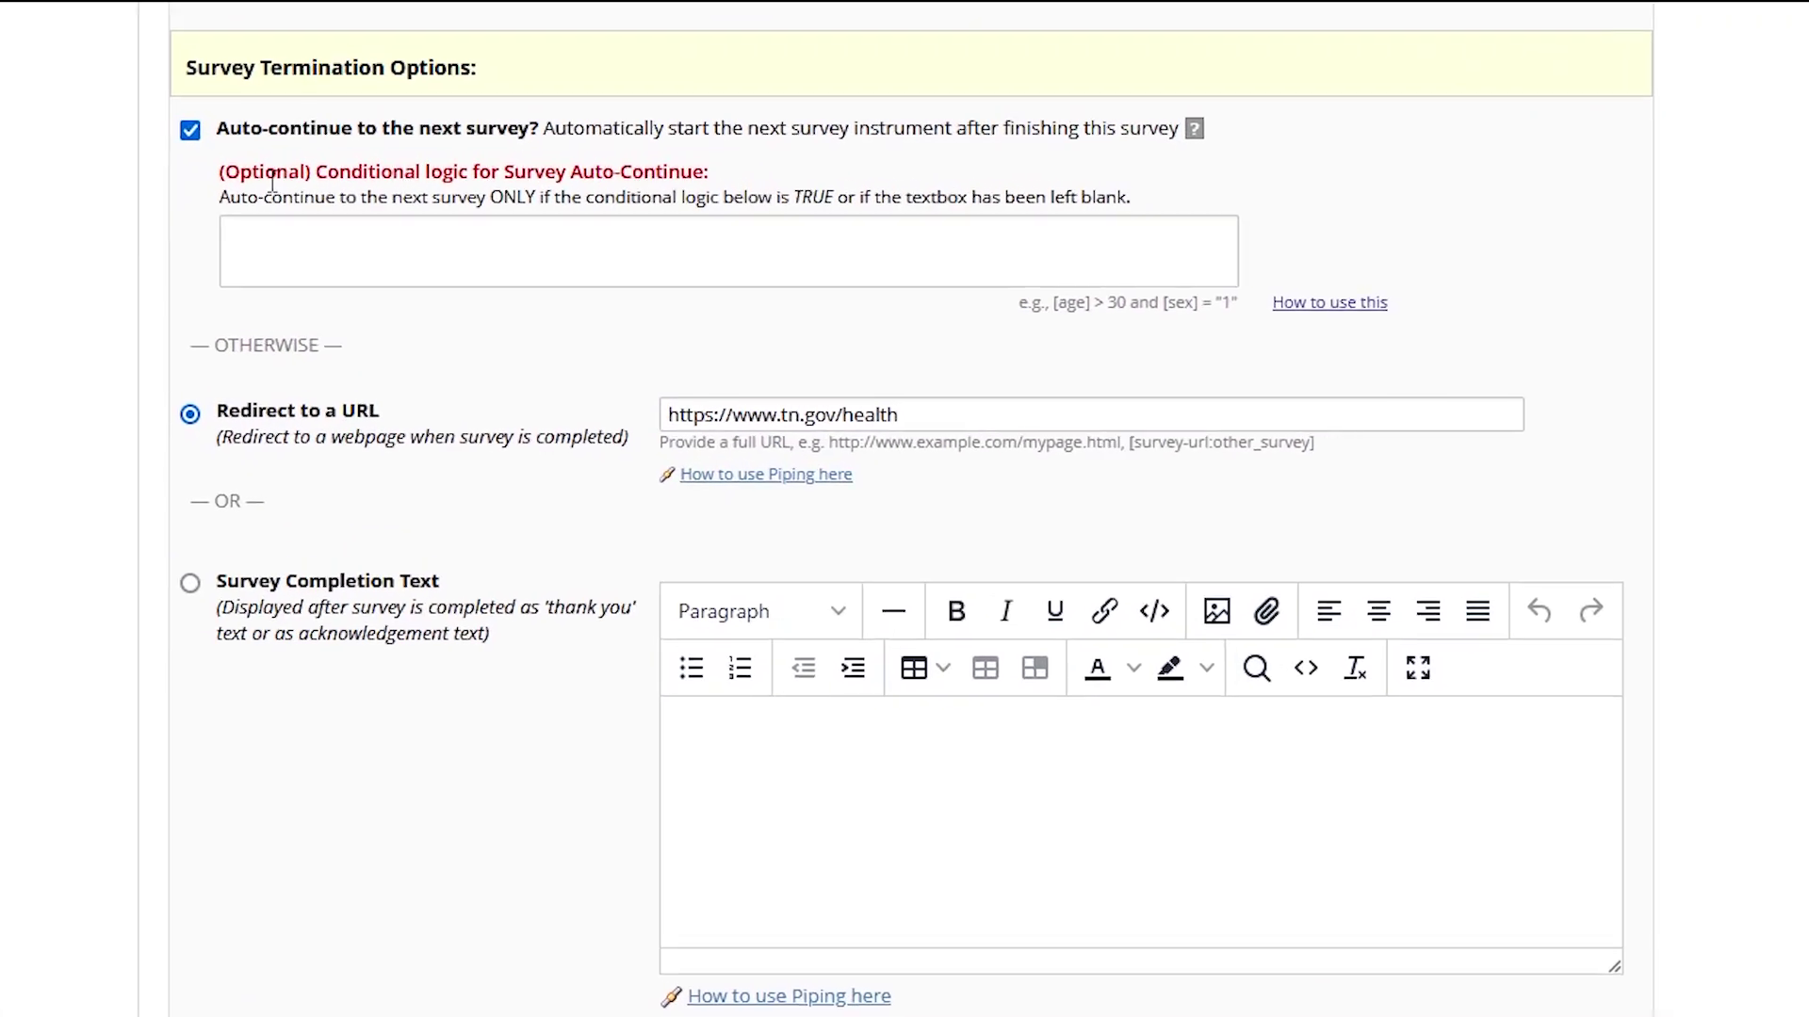
pyautogui.click(191, 132)
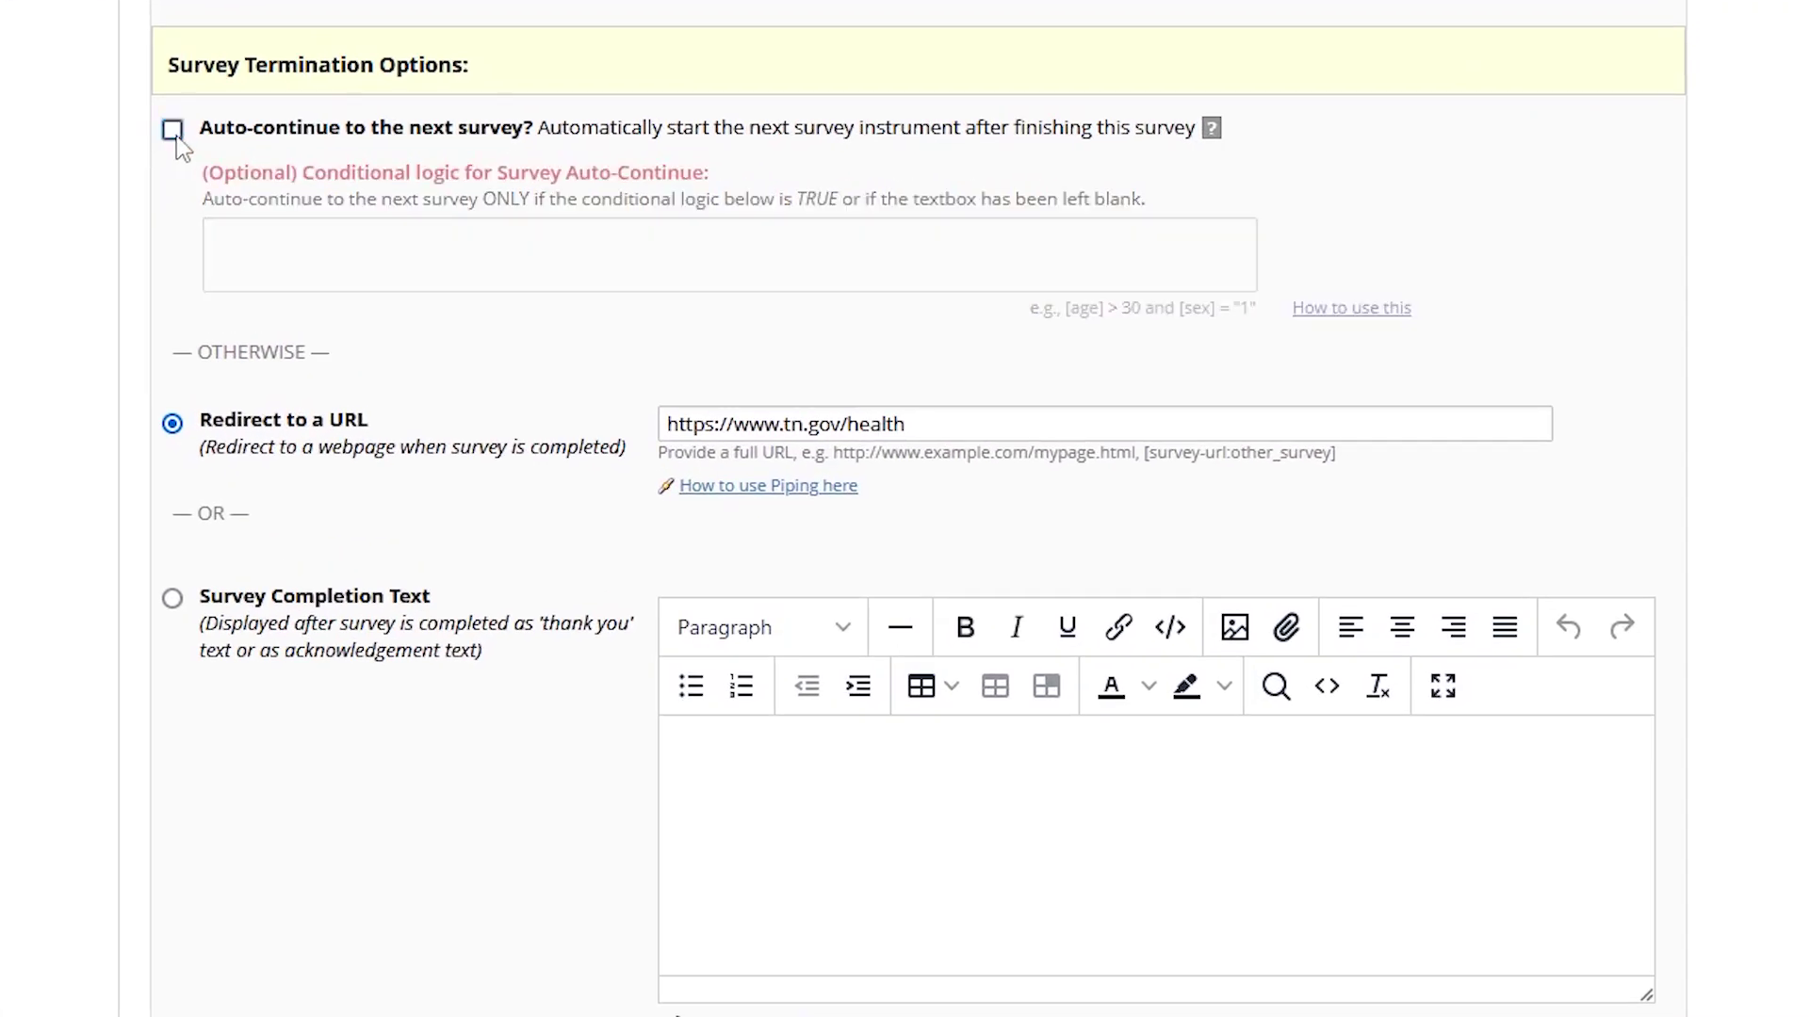
pyautogui.click(173, 130)
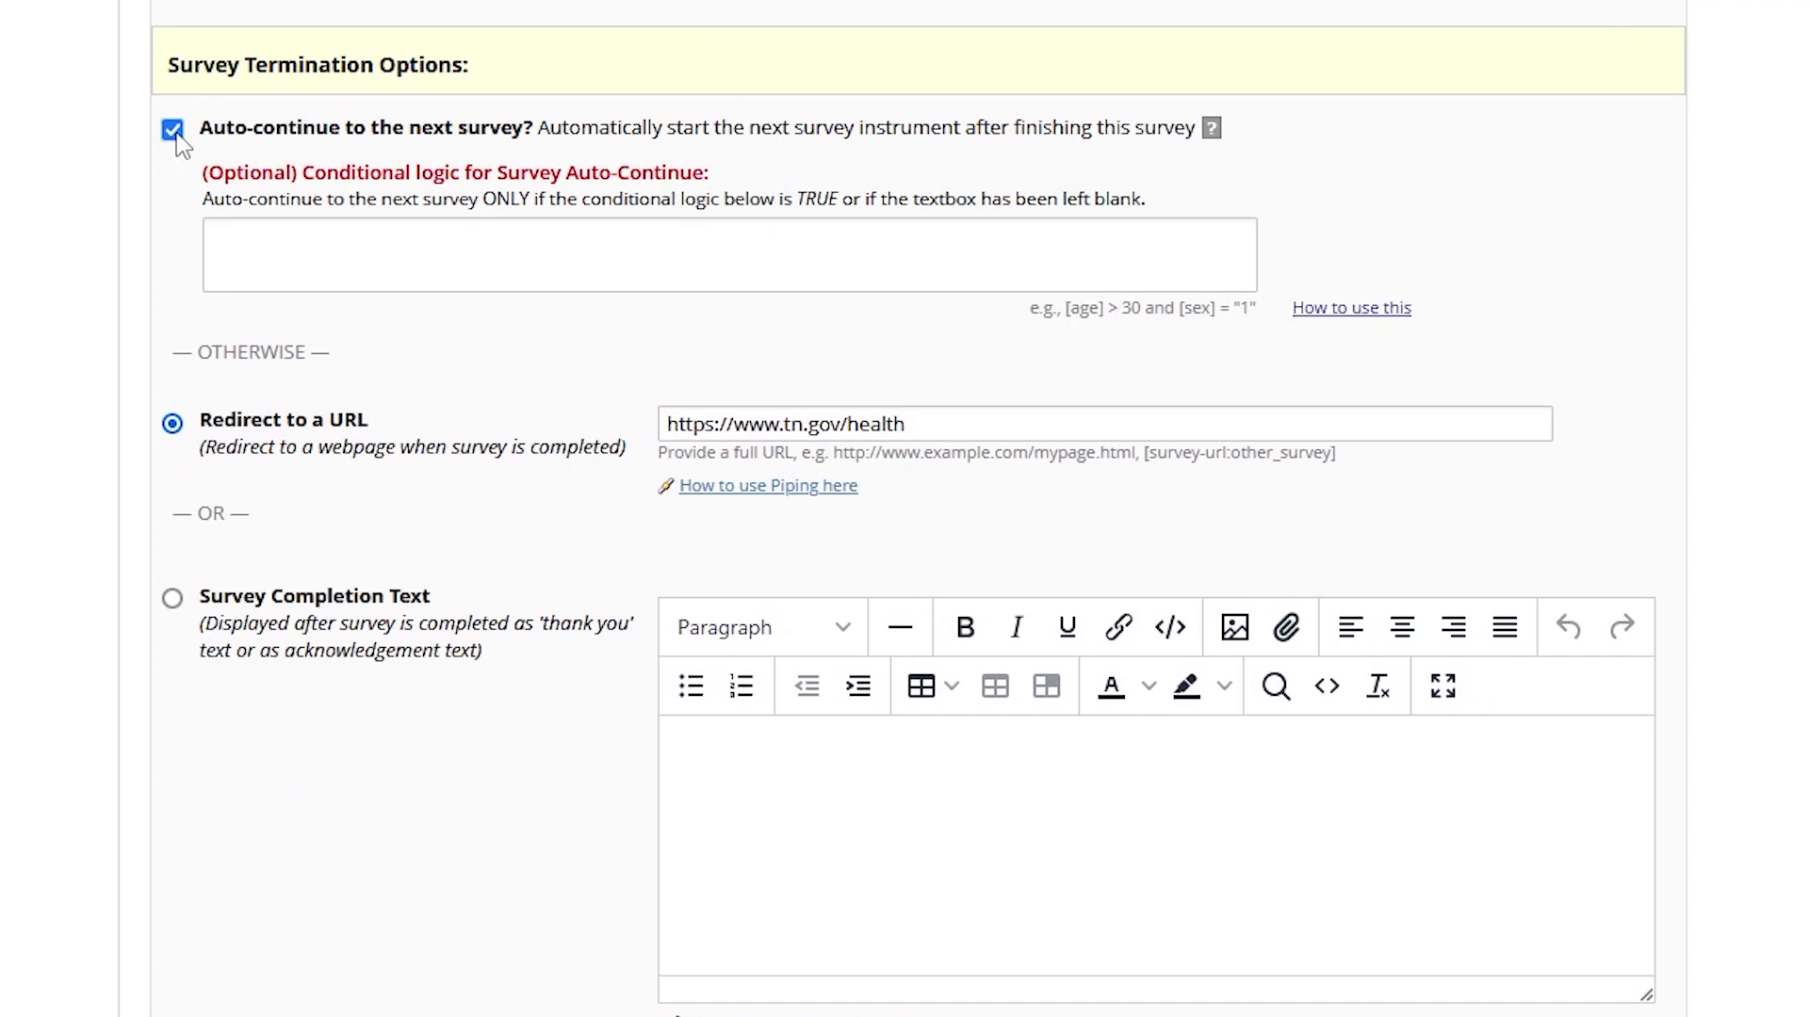
pyautogui.click(667, 425)
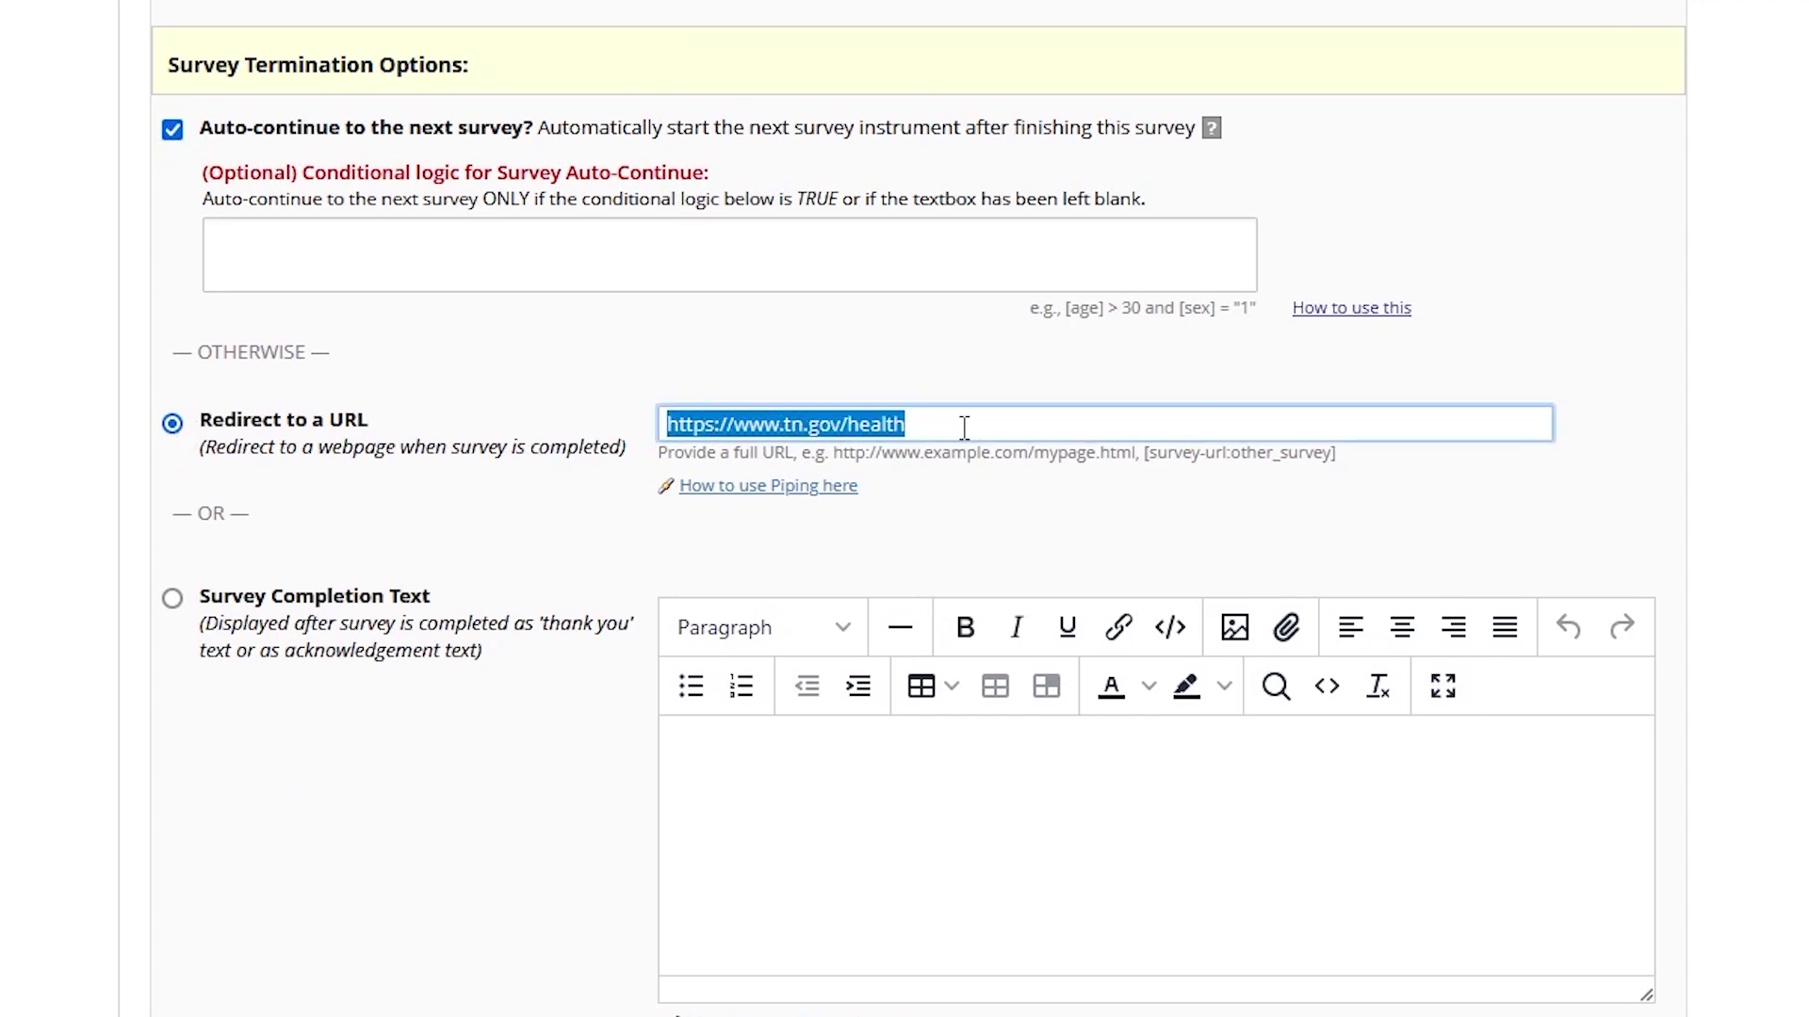
# Enter completion text 'Your registration has been submitted. Thank you.'.
pyautogui.click(1070, 878)
pyautogui.write('Your ')
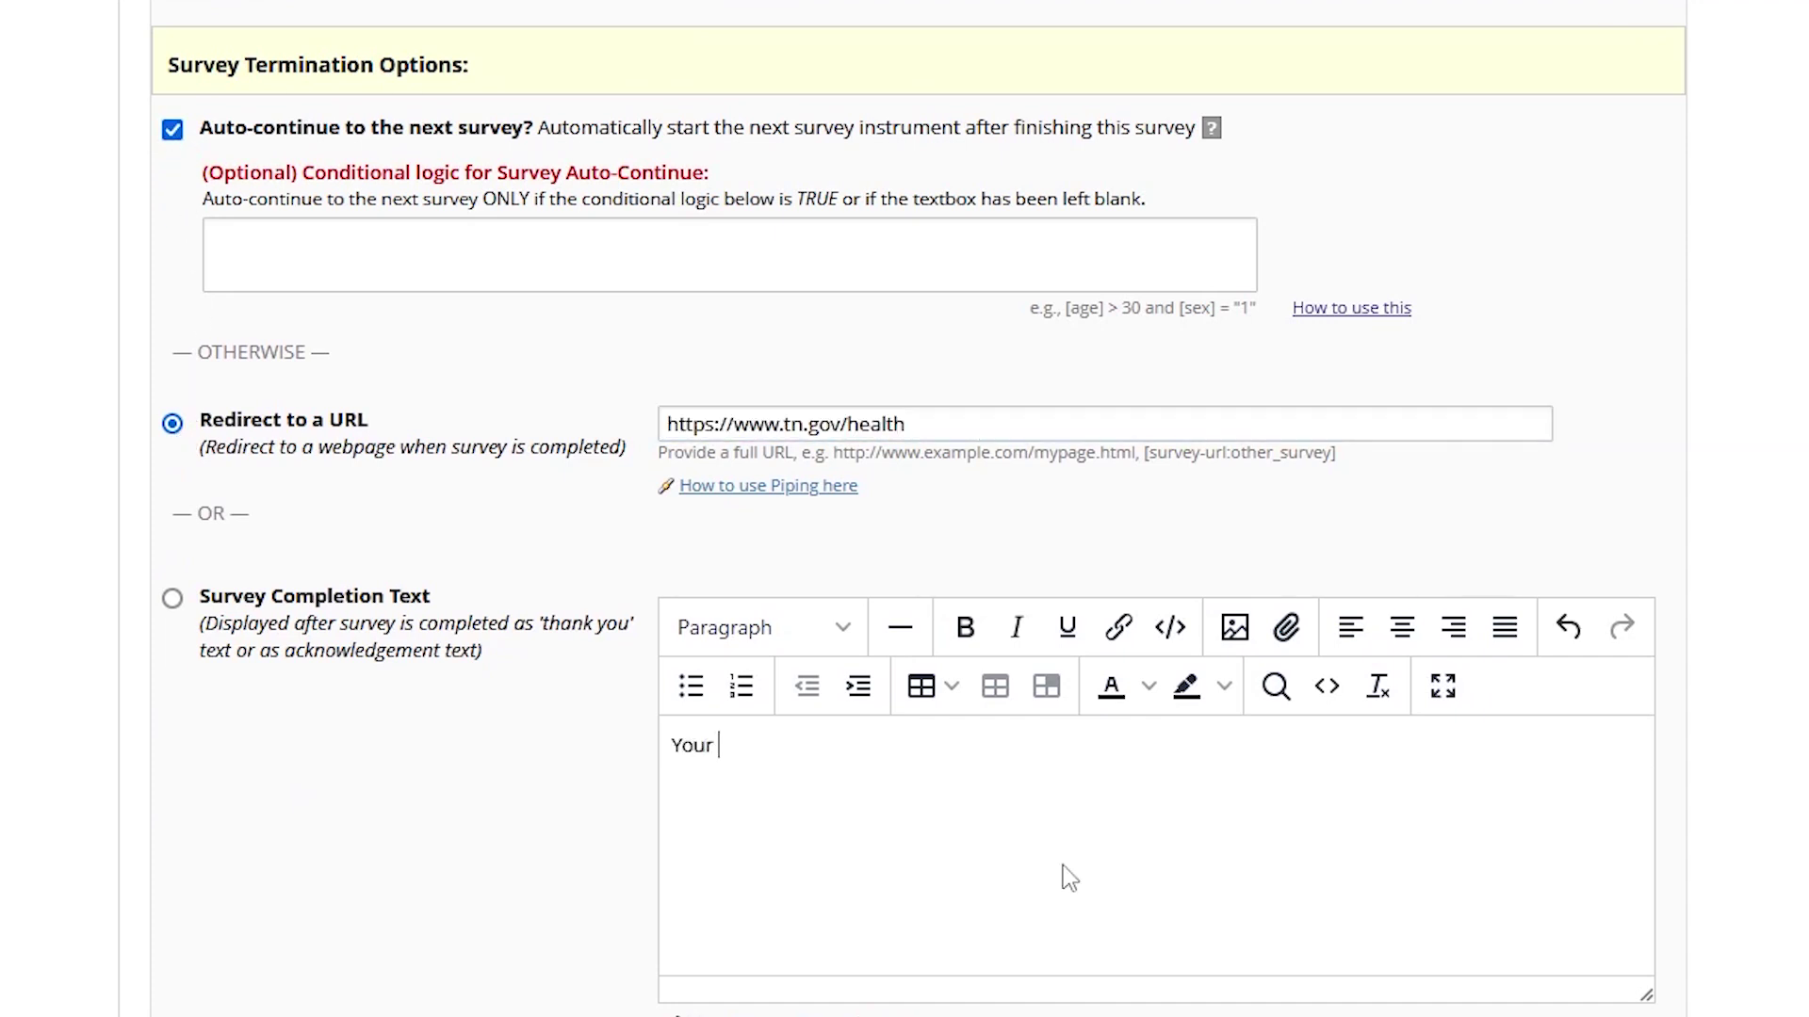
pyautogui.write('registration has been submi')
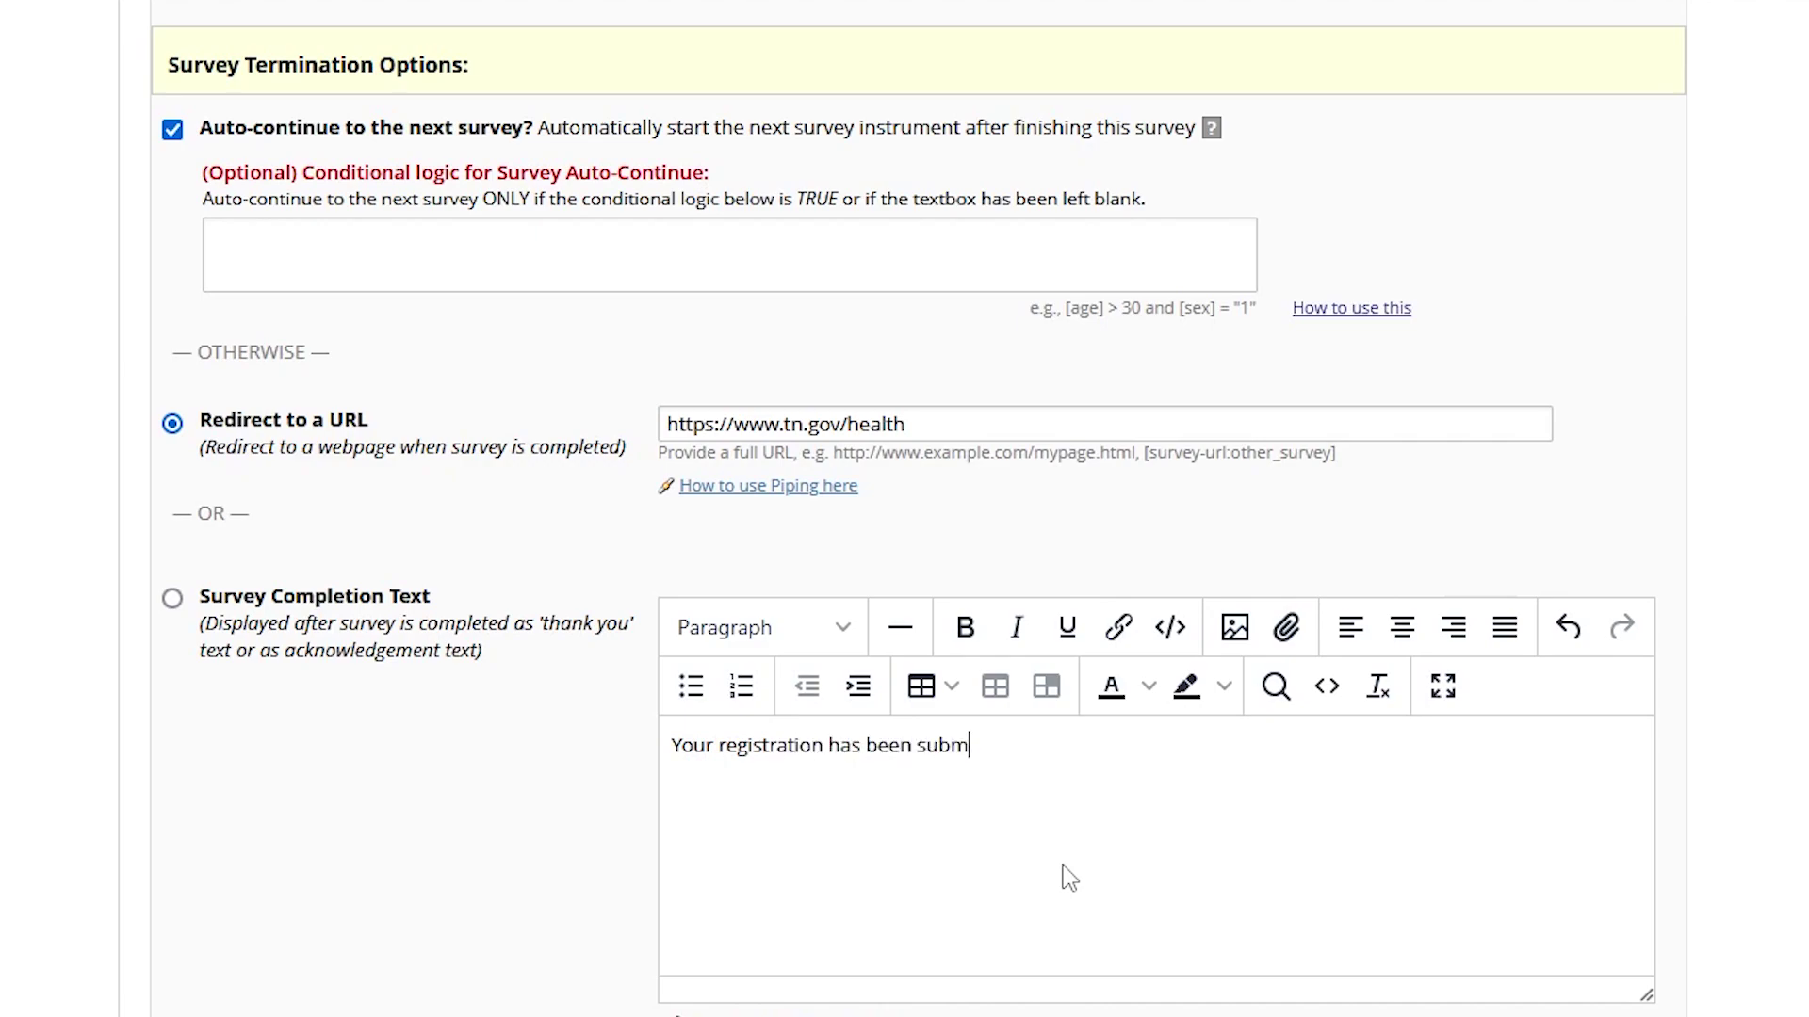
pyautogui.write('tted. Thank you.')
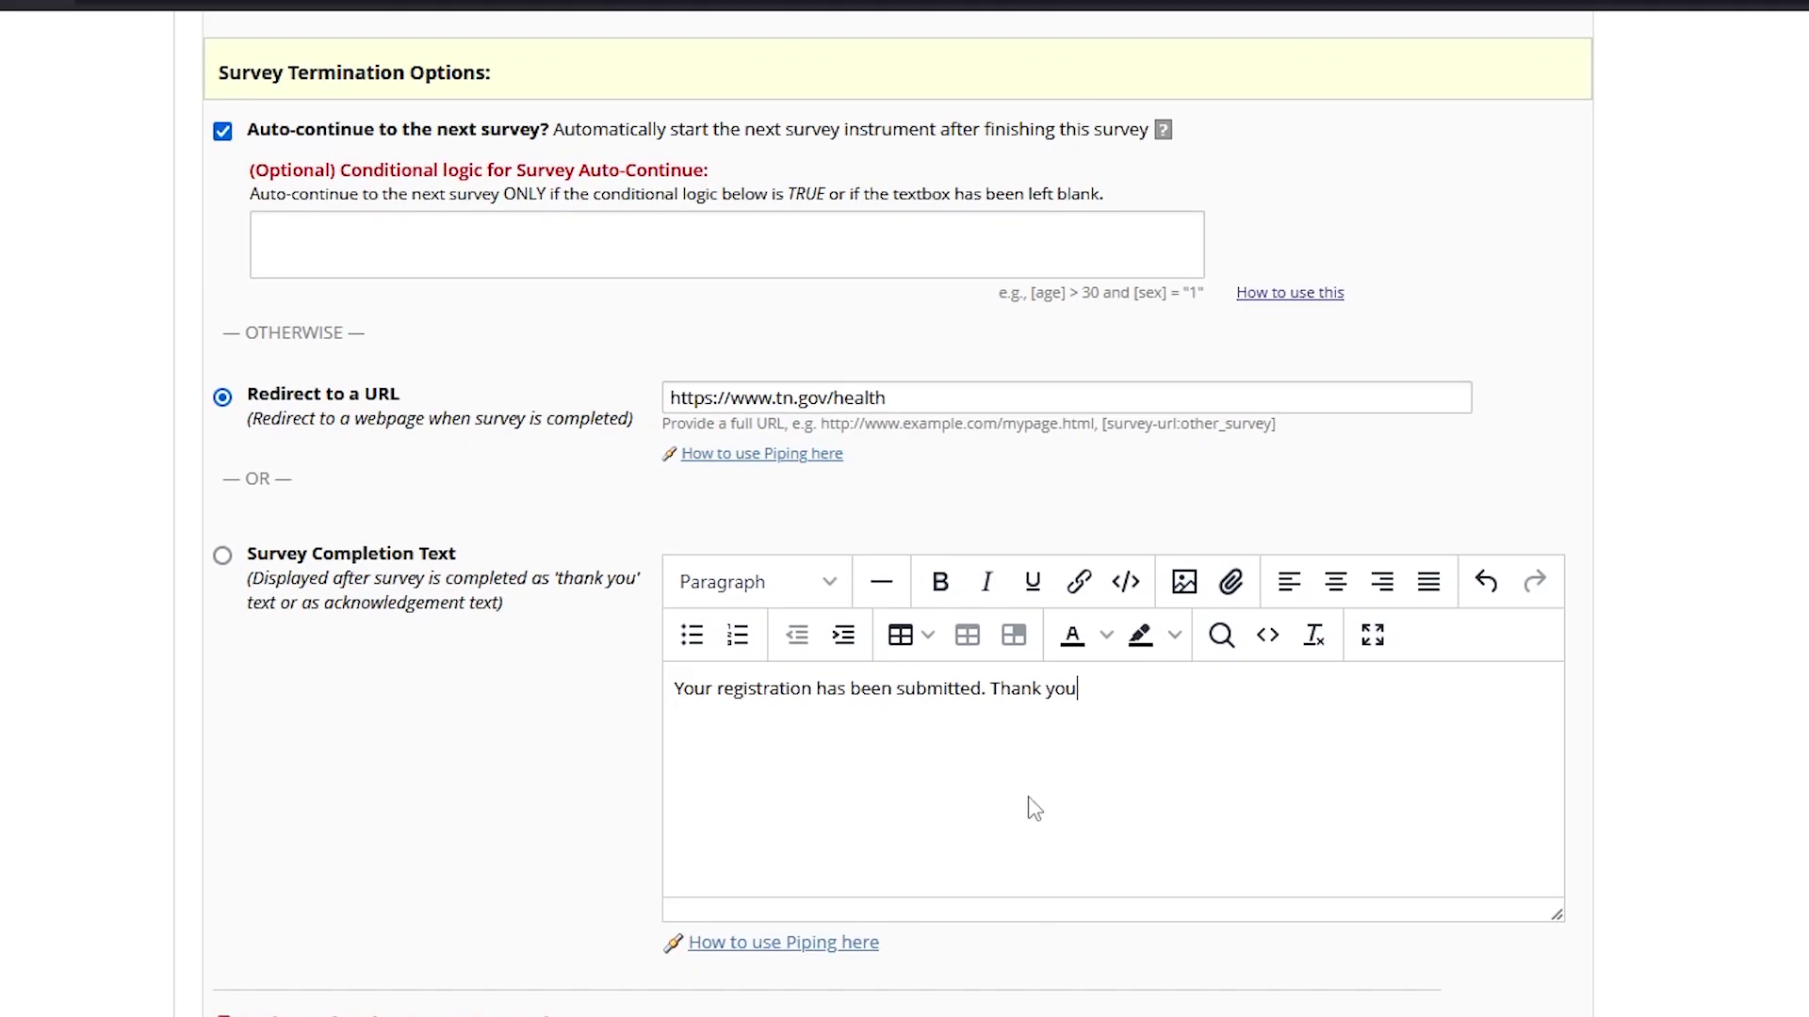
pyautogui.scroll(-3, 1569, 541)
# Enter 'Registration was successful' as the confirmation email subject, leaving the message unchanged.
pyautogui.scroll(-5, 1573, 551)
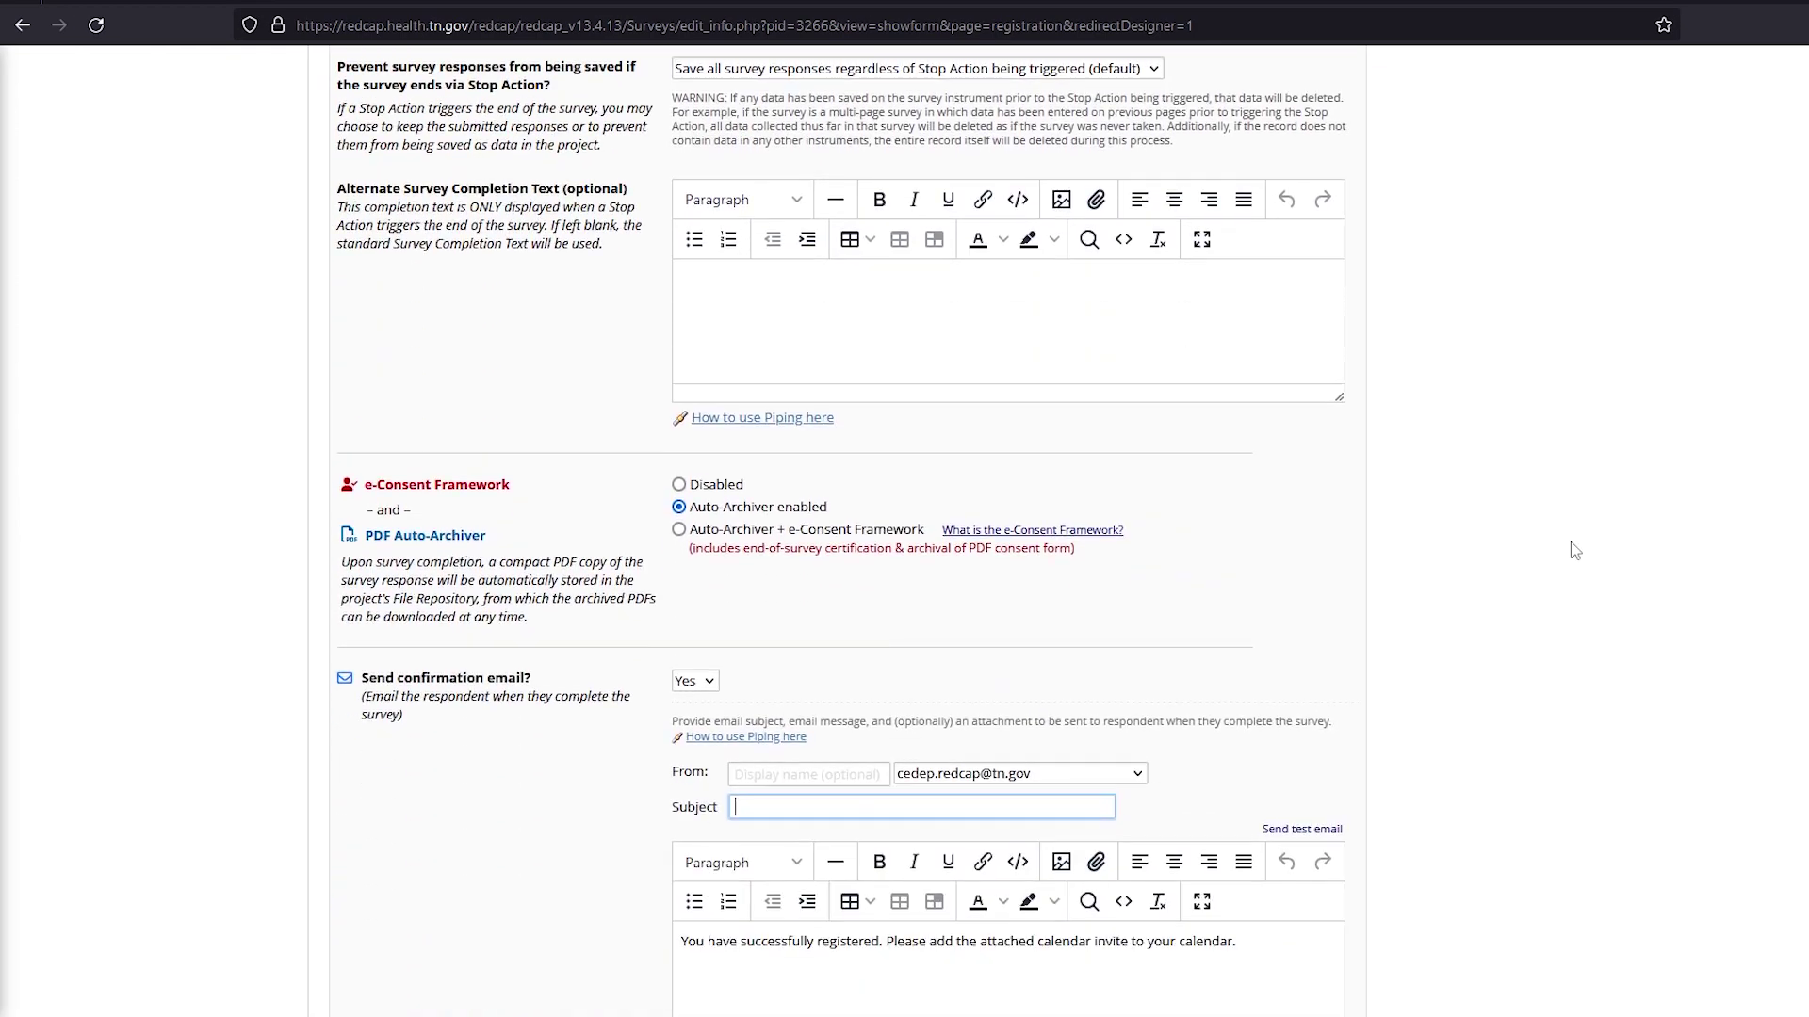
pyautogui.scroll(-2, 1569, 542)
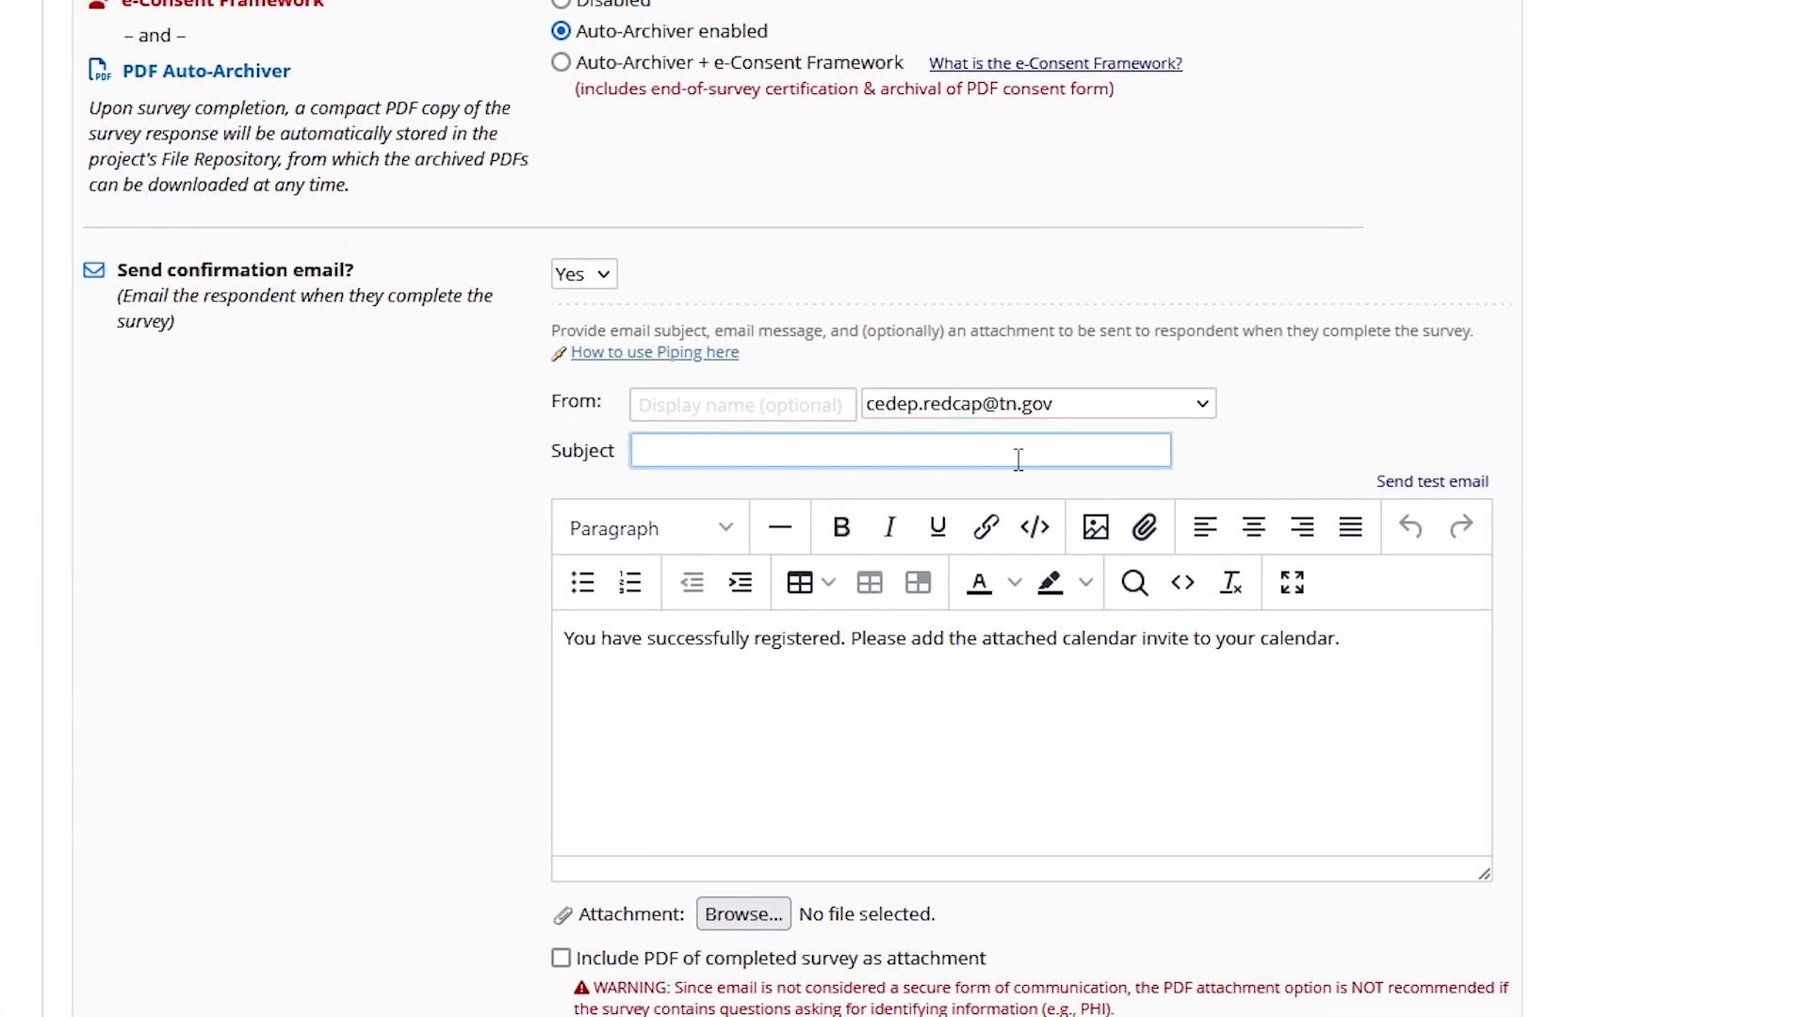
pyautogui.write('Re')
pyautogui.write('gistration w')
pyautogui.write('as success')
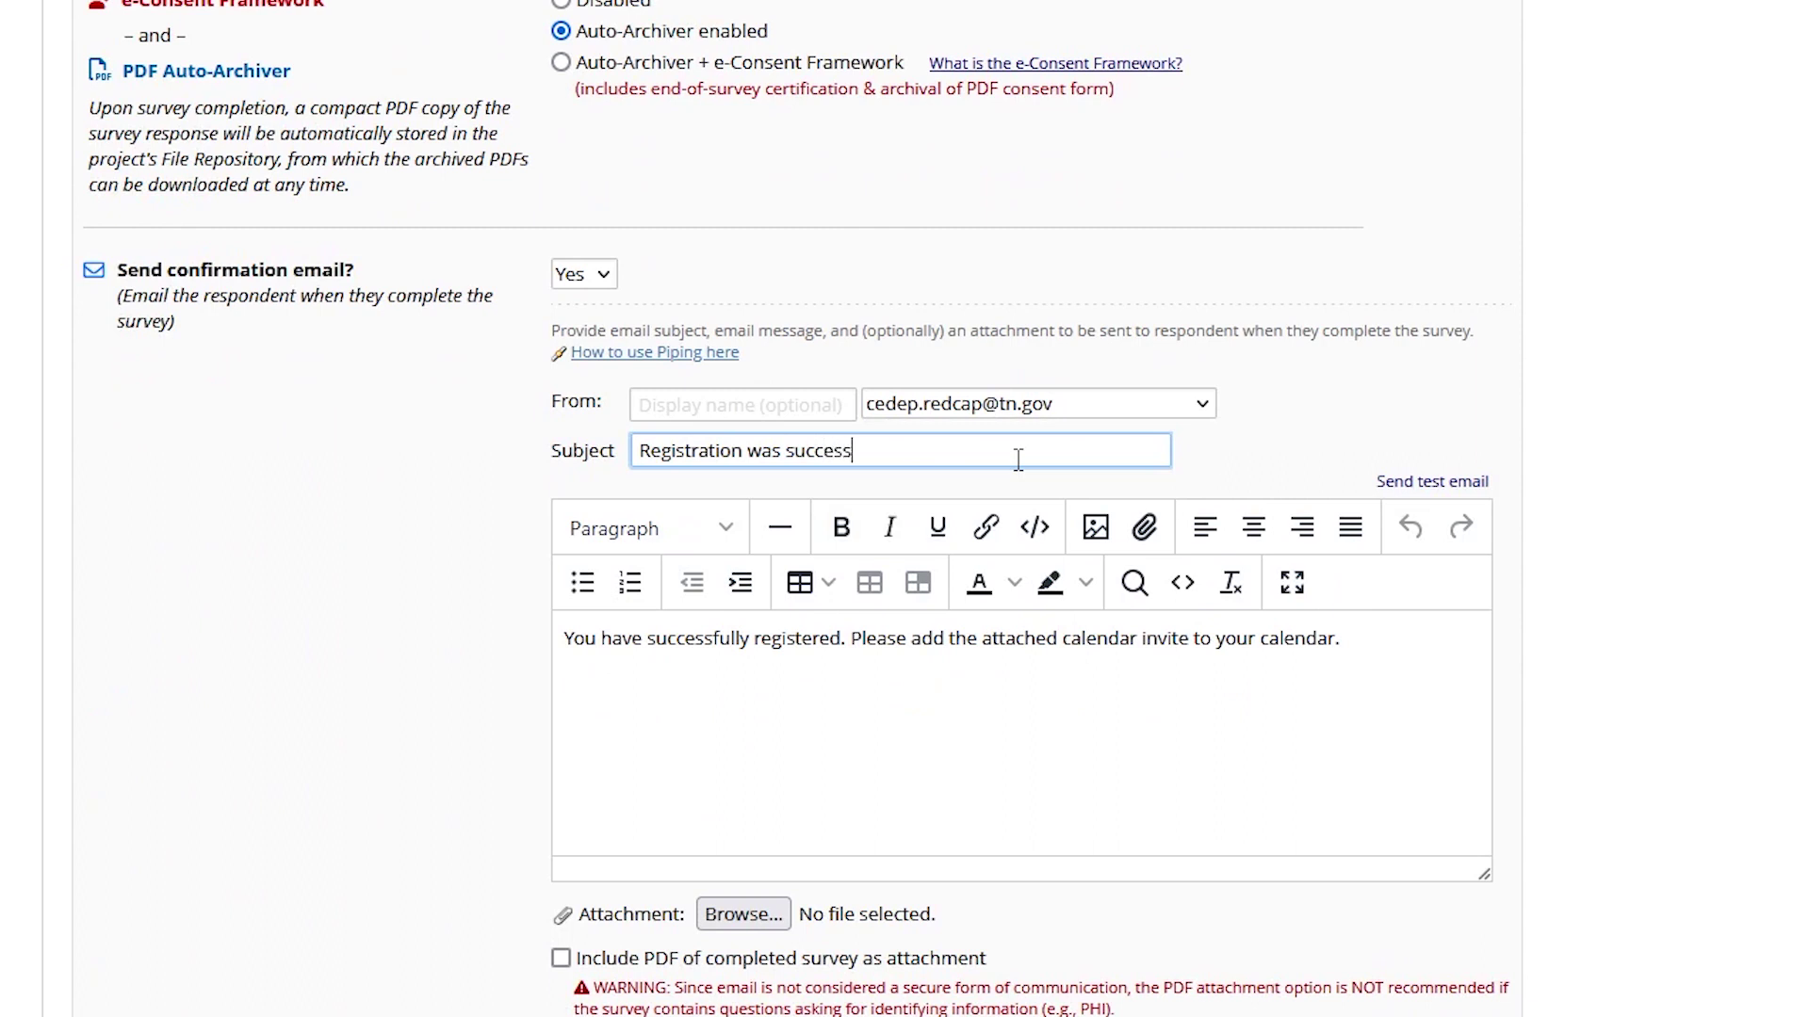
pyautogui.write('ful')
pyautogui.moveTo(1345, 640); pyautogui.dragTo(535, 638)
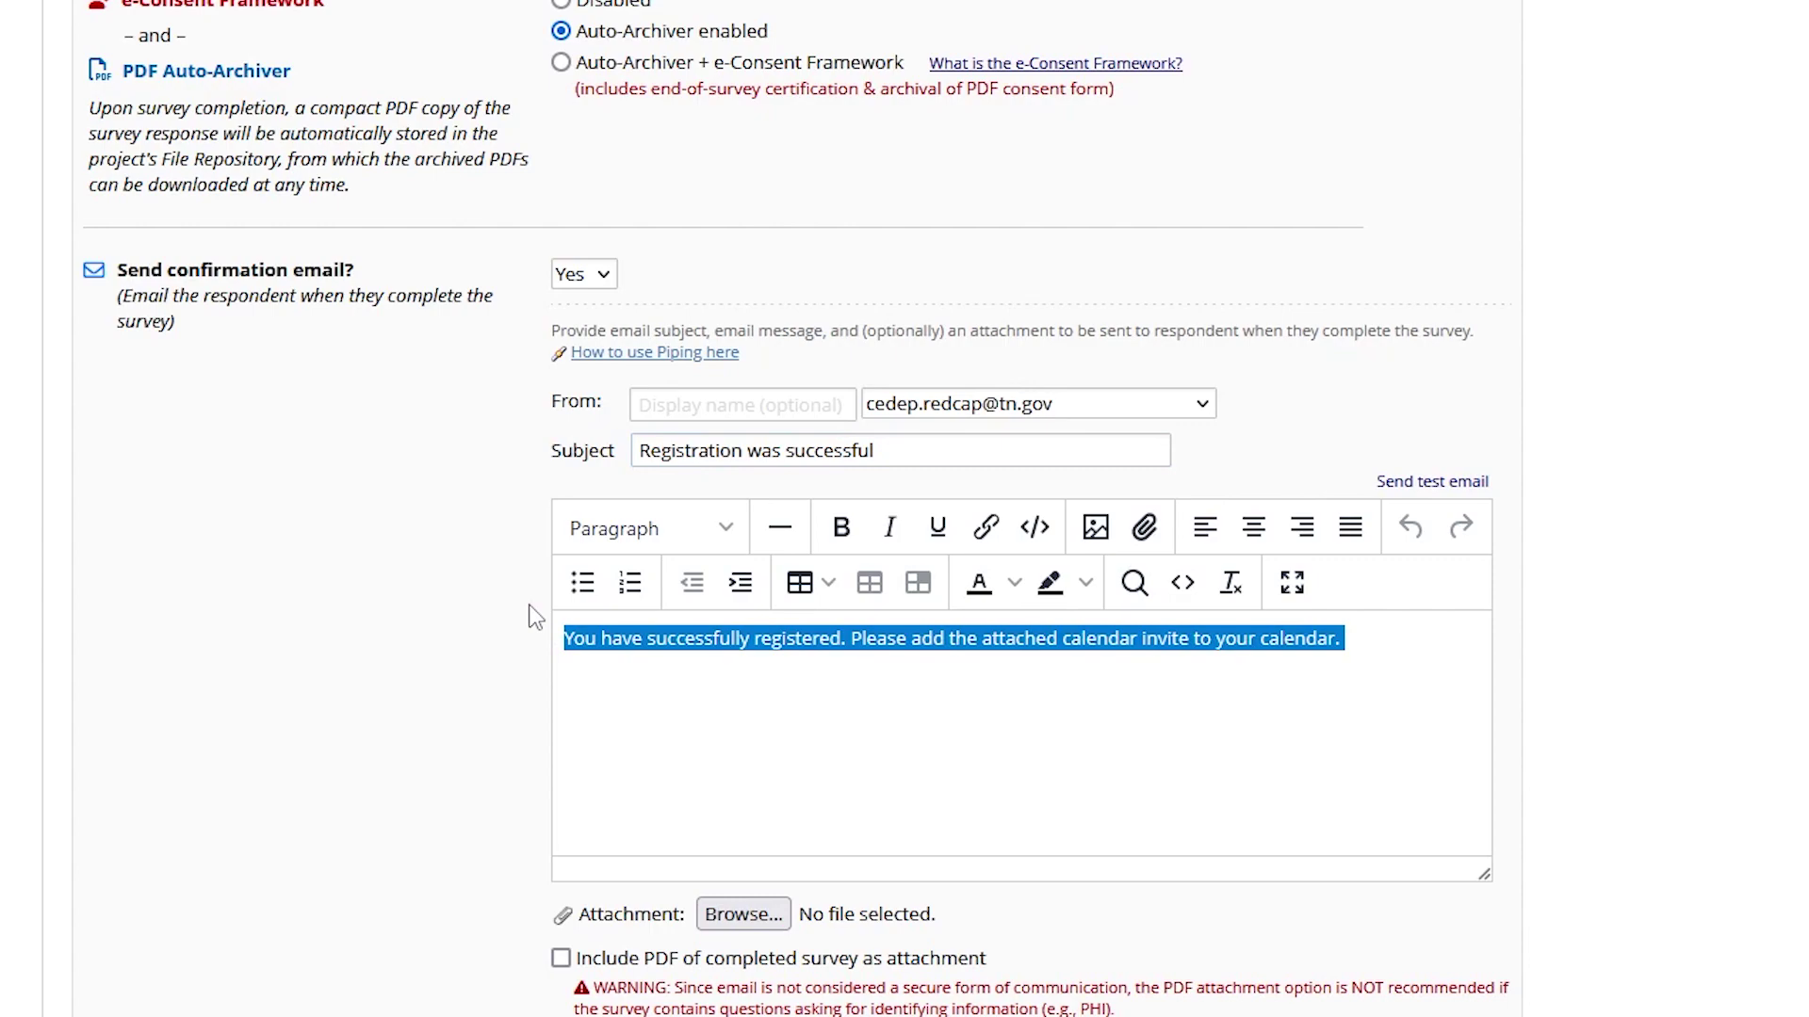
pyautogui.click(1372, 569)
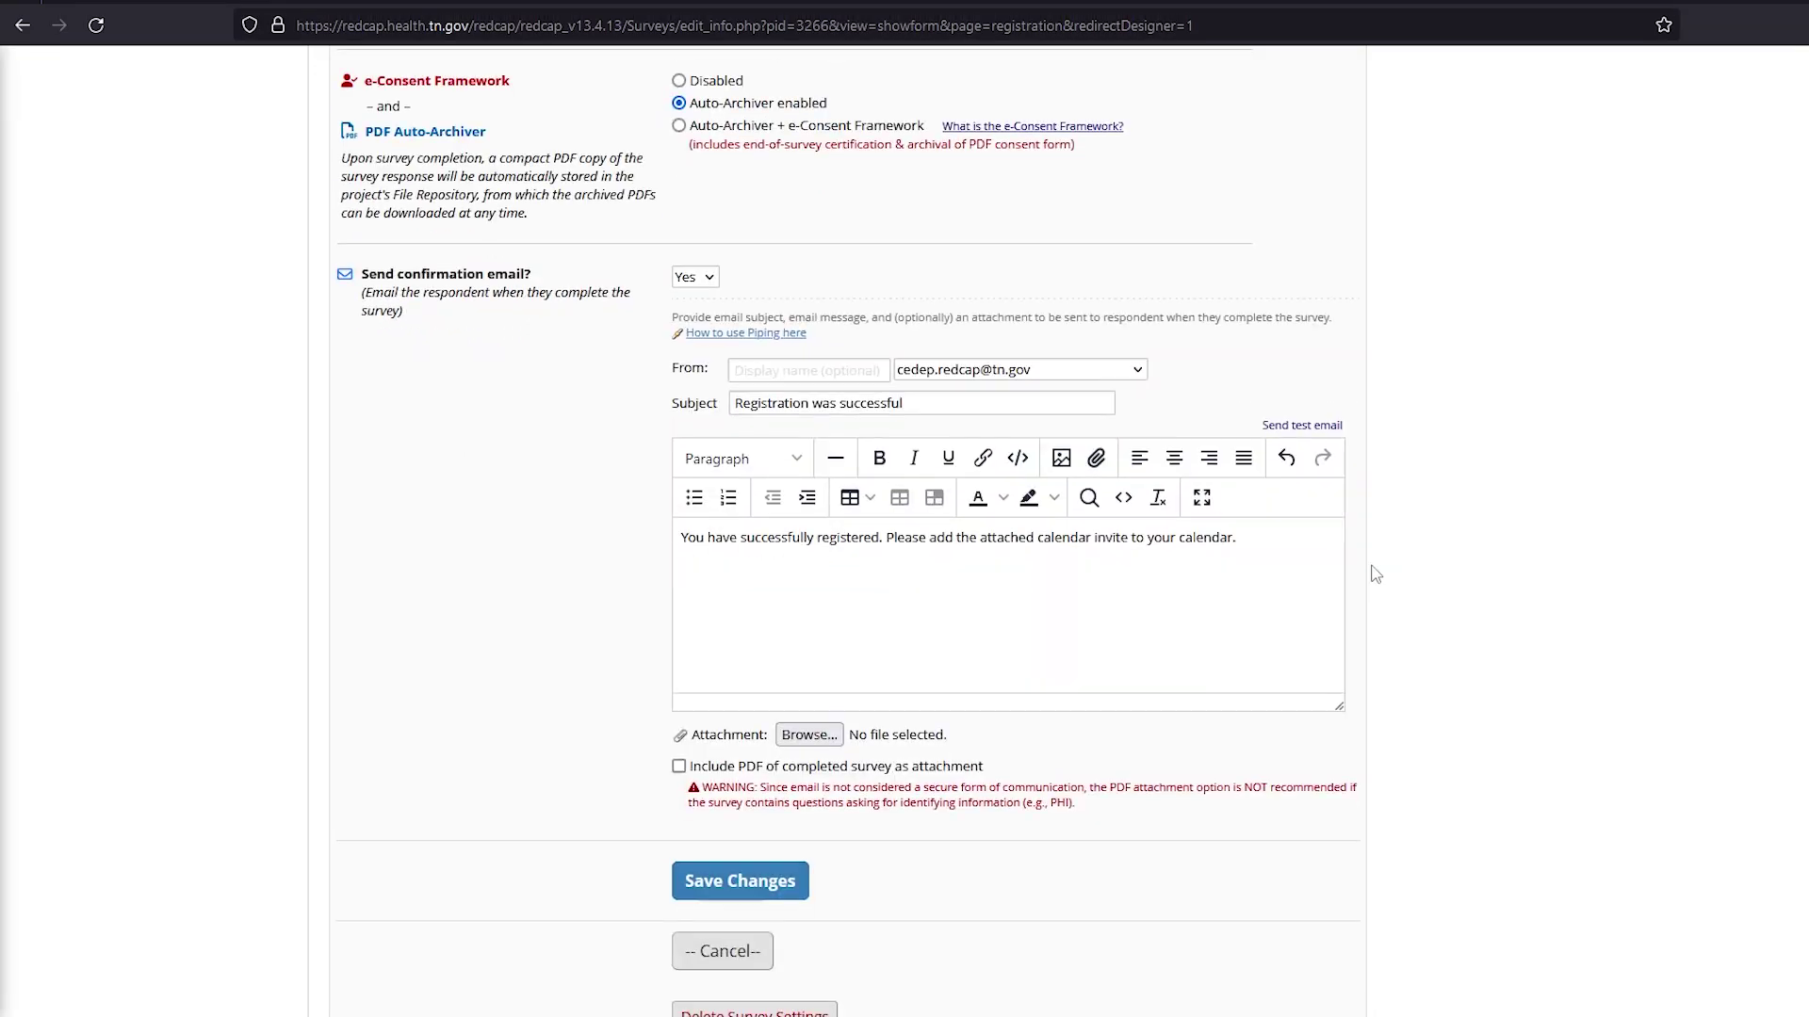
# Save the Registration survey settings changes and land on the Online Designer.
pyautogui.scroll(-3, 1373, 569)
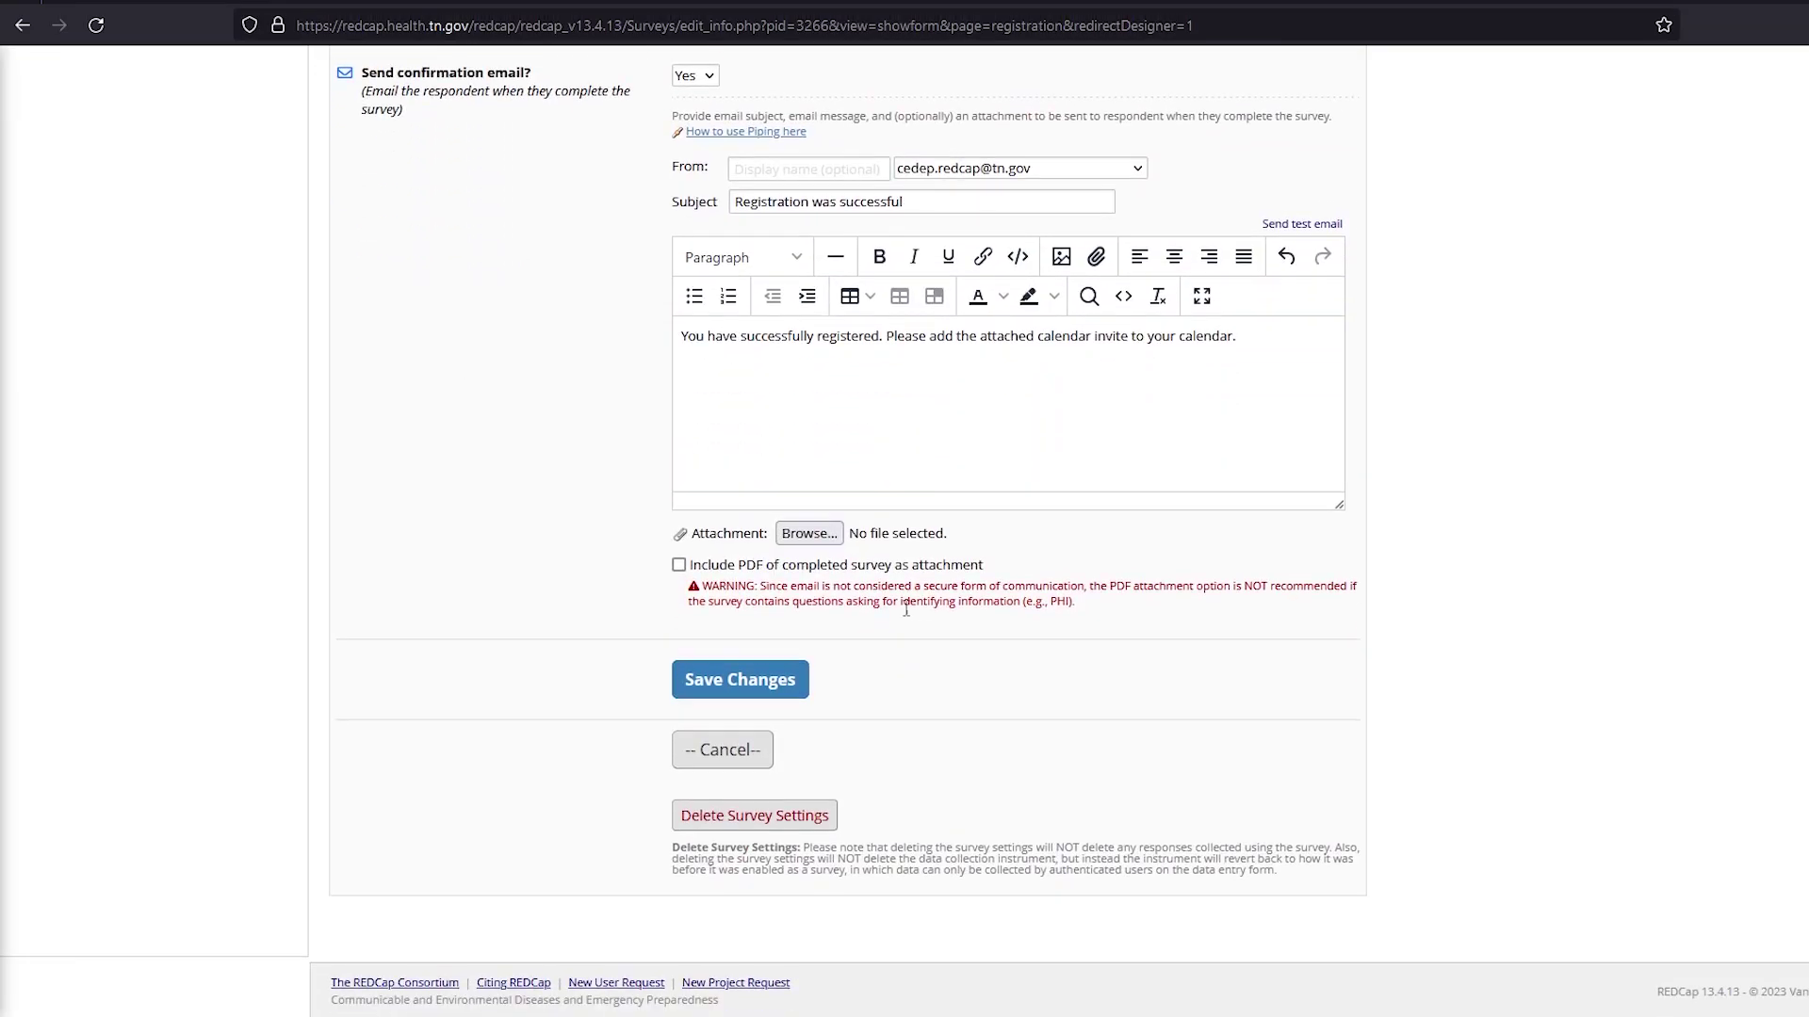
pyautogui.click(751, 684)
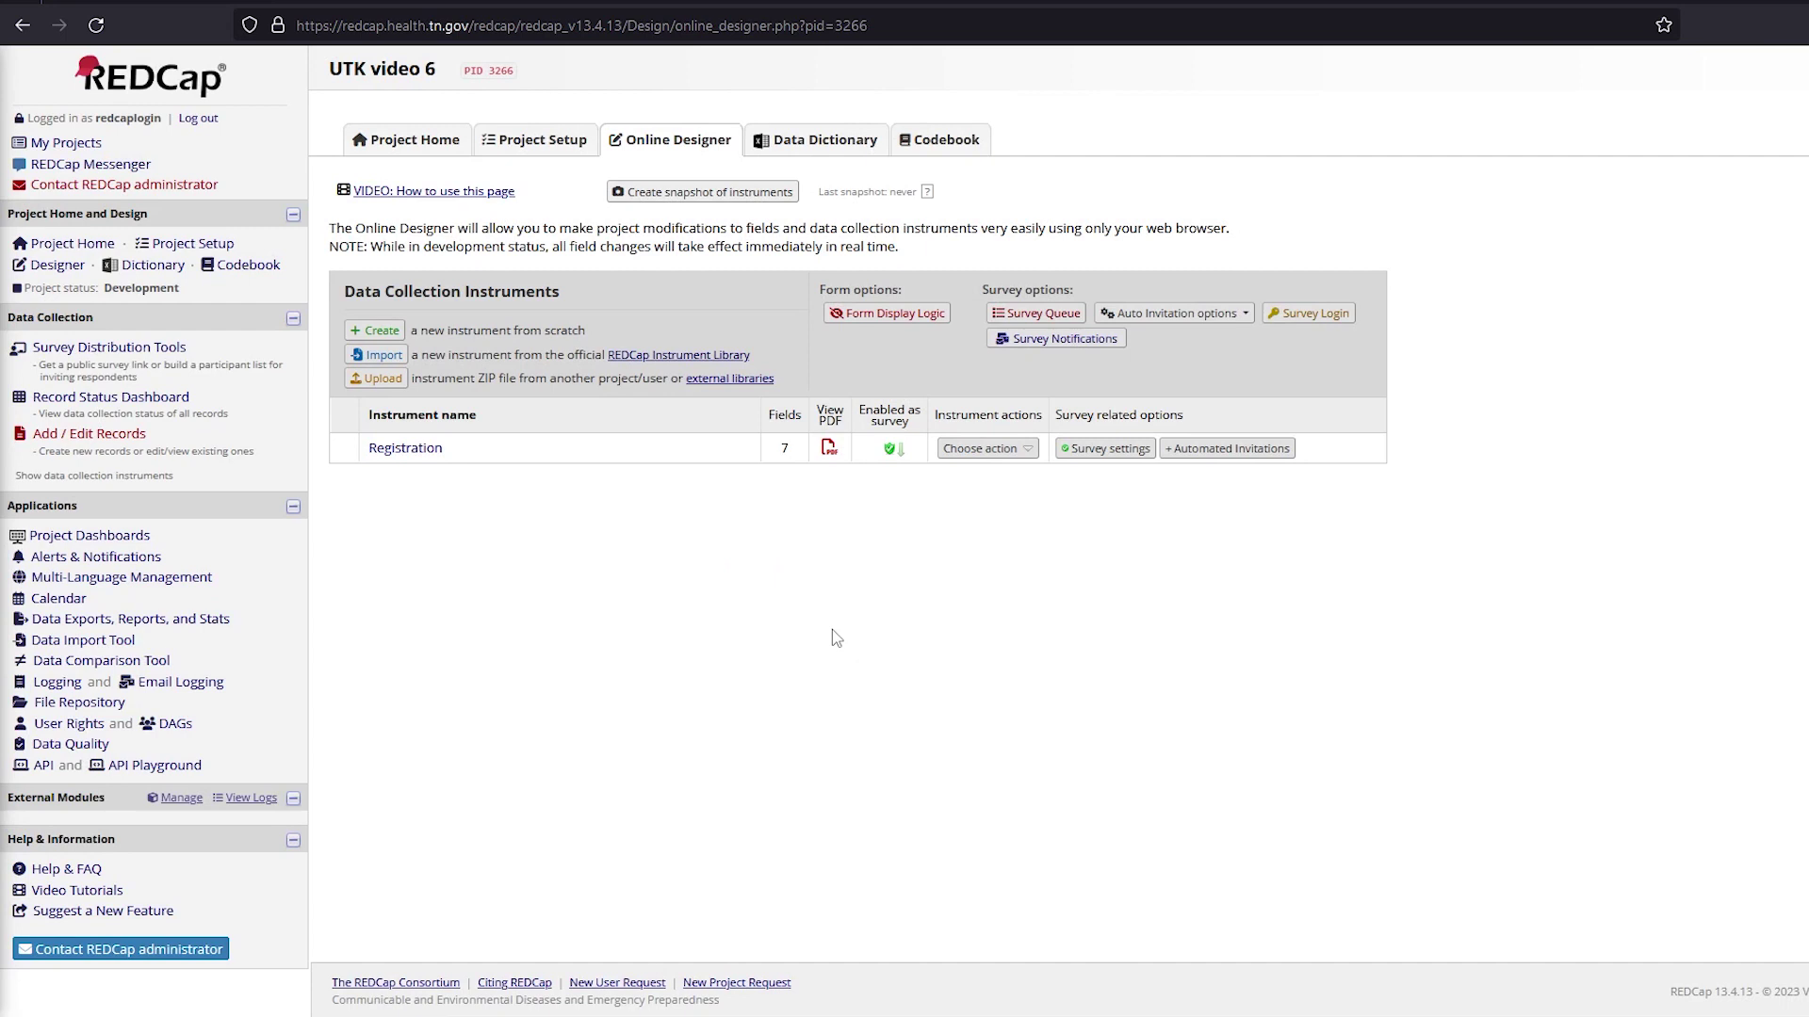
# Add a stop action on the No answer of participate_yn ('Do you want to register?').
pyautogui.click(419, 459)
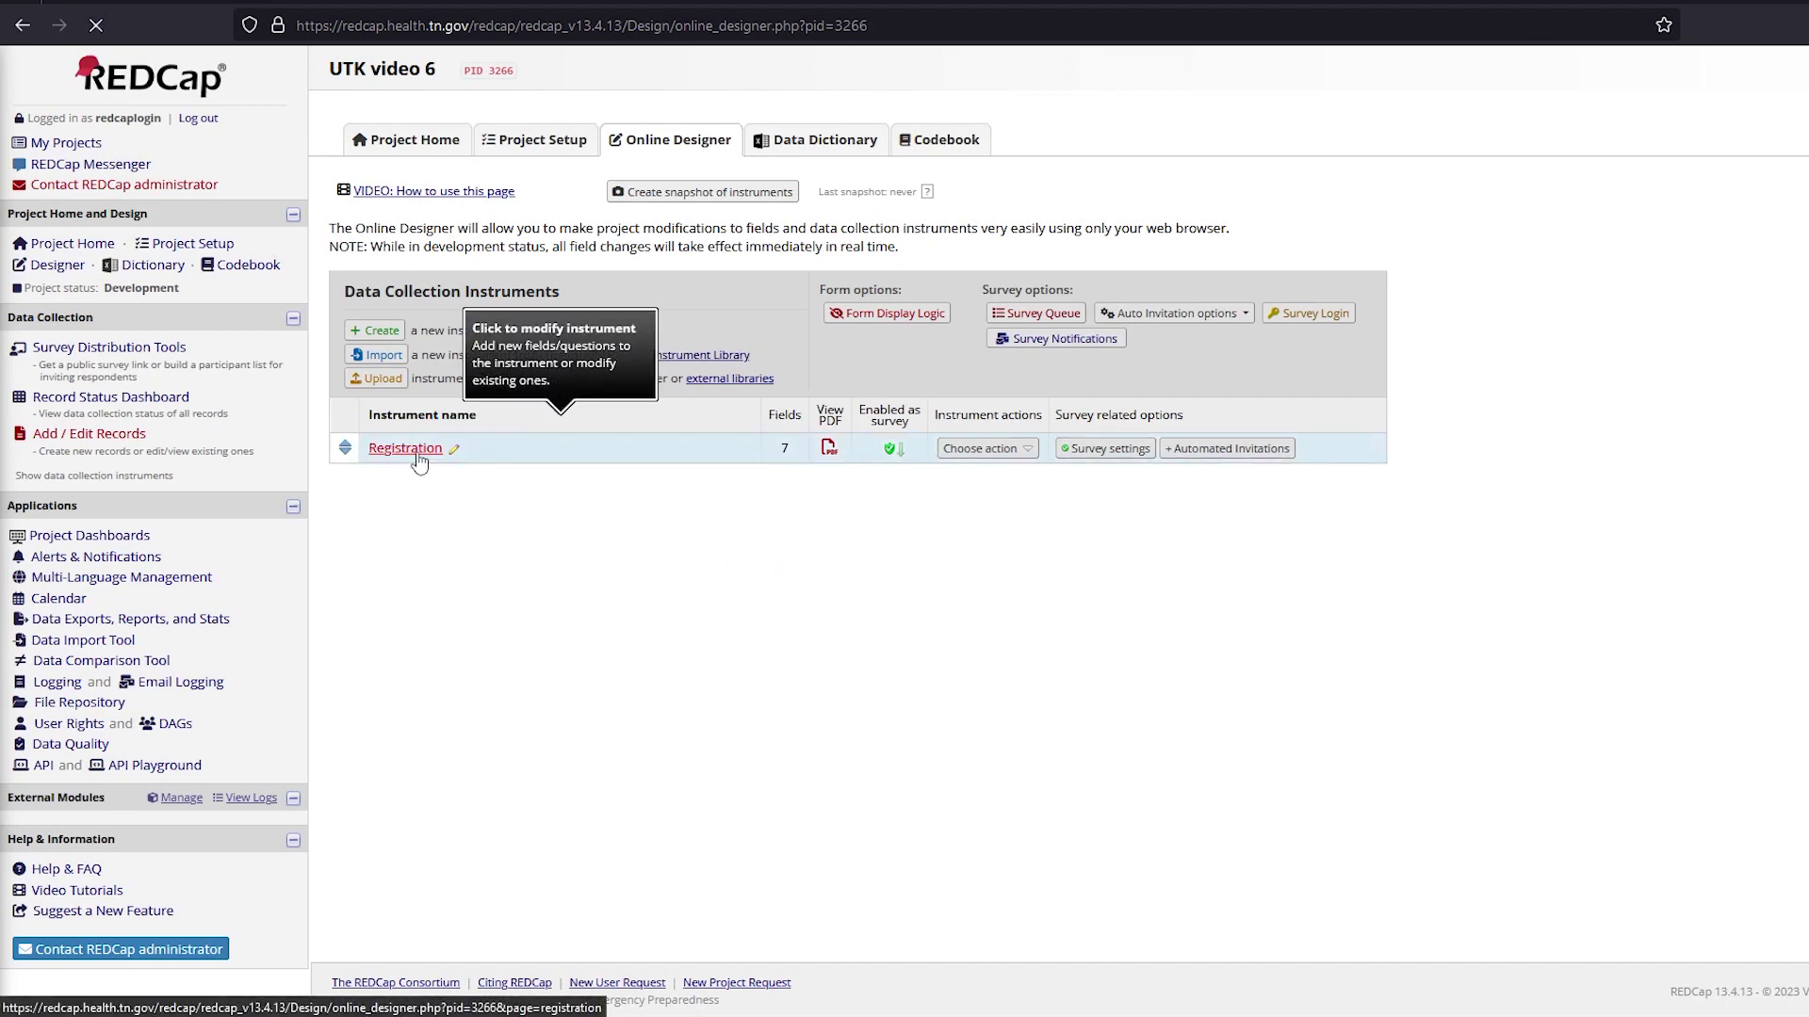
pyautogui.scroll(-3, 1268, 714)
pyautogui.scroll(-3, 1264, 714)
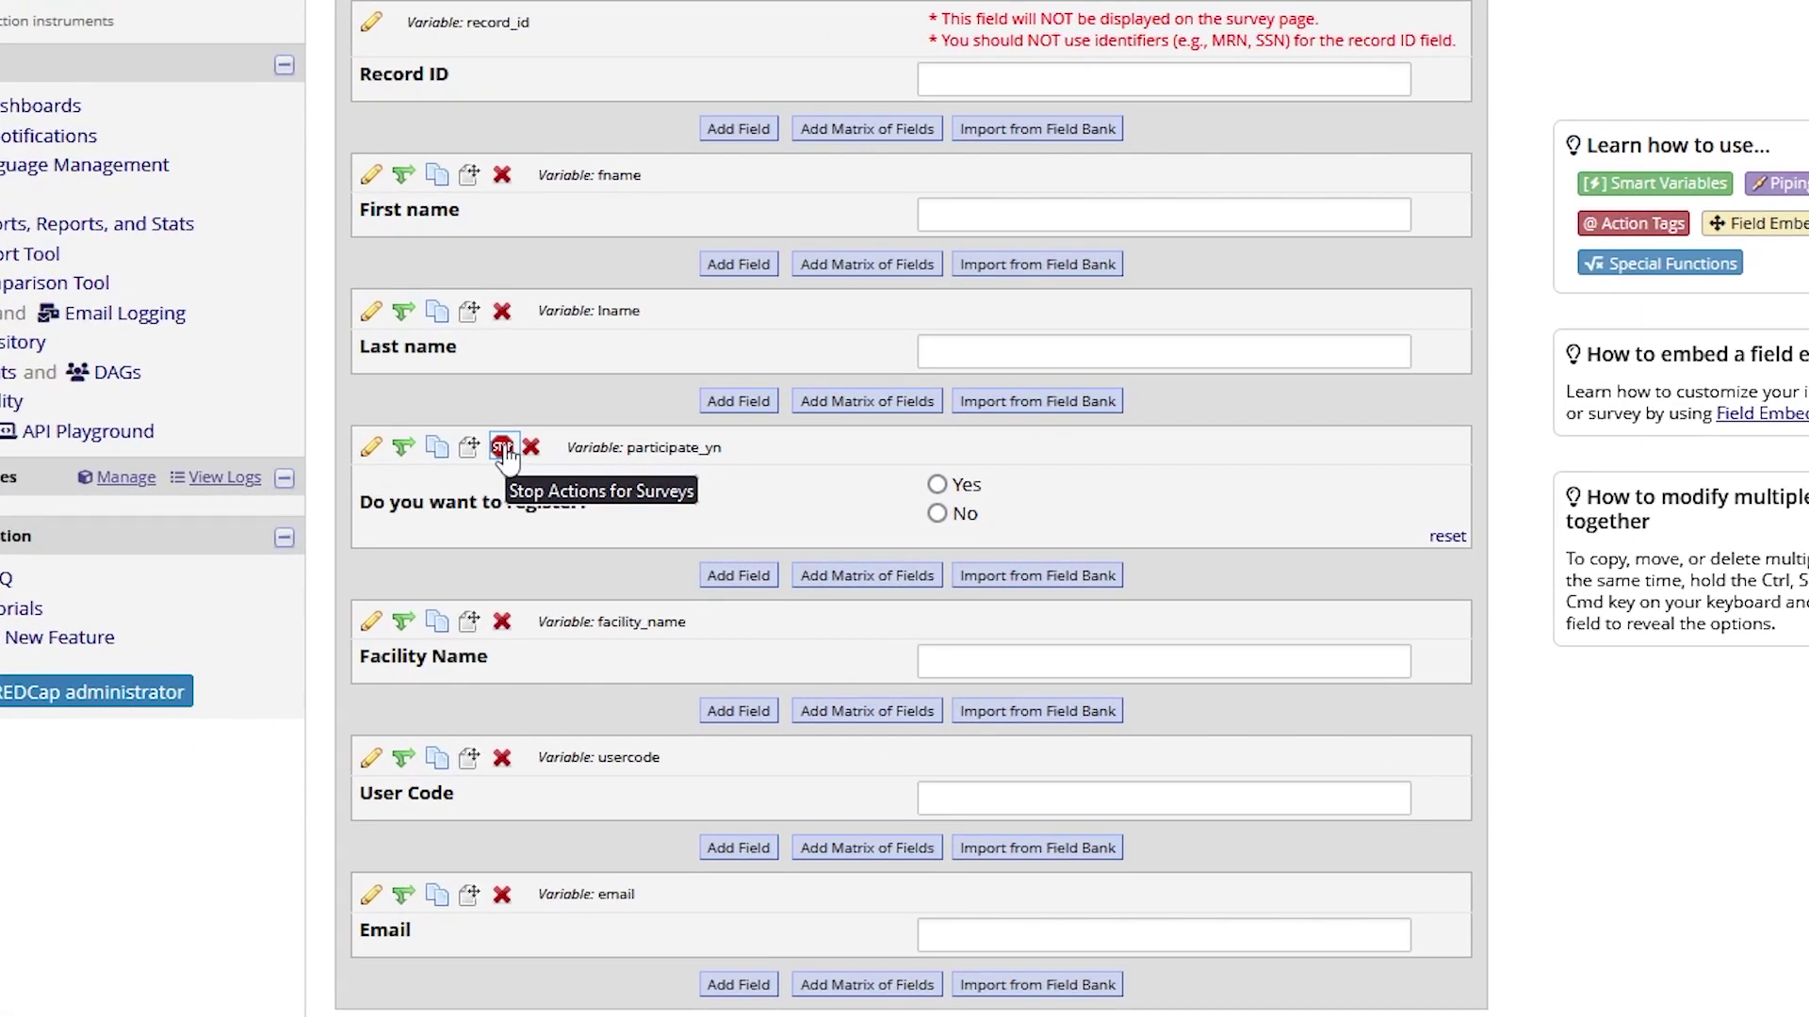
pyautogui.click(504, 449)
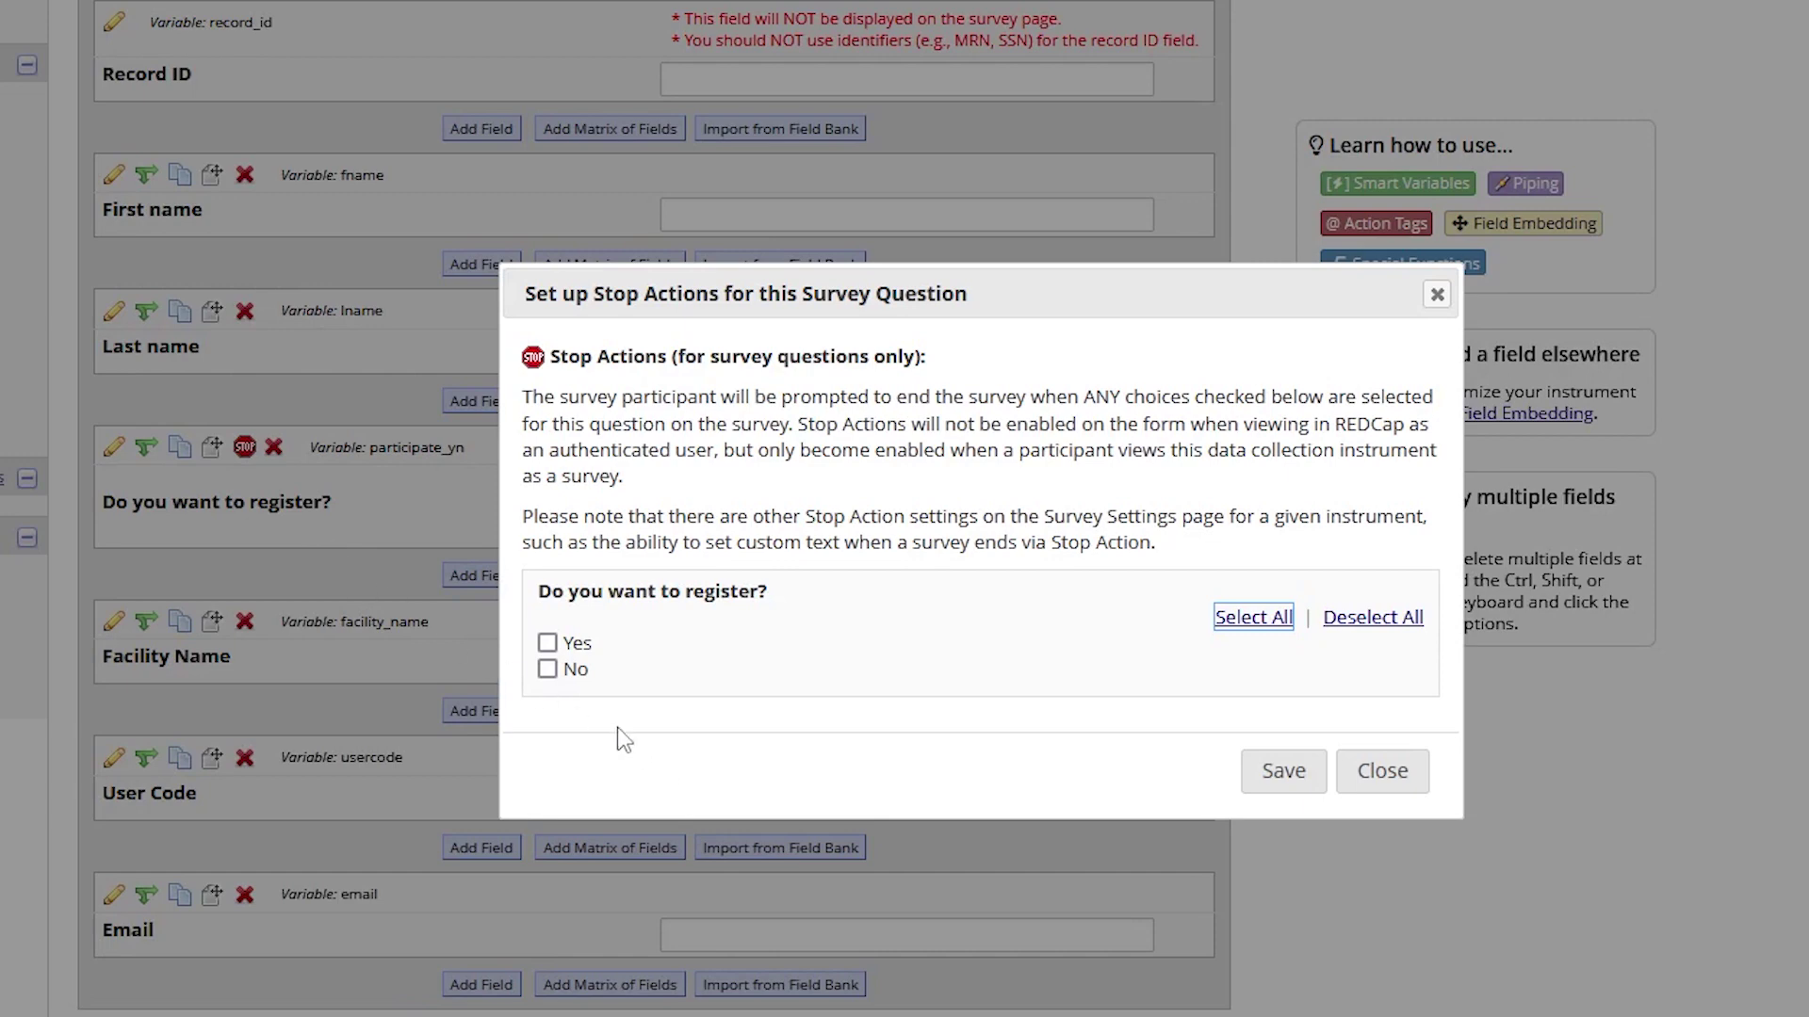
pyautogui.click(546, 670)
pyautogui.click(1308, 784)
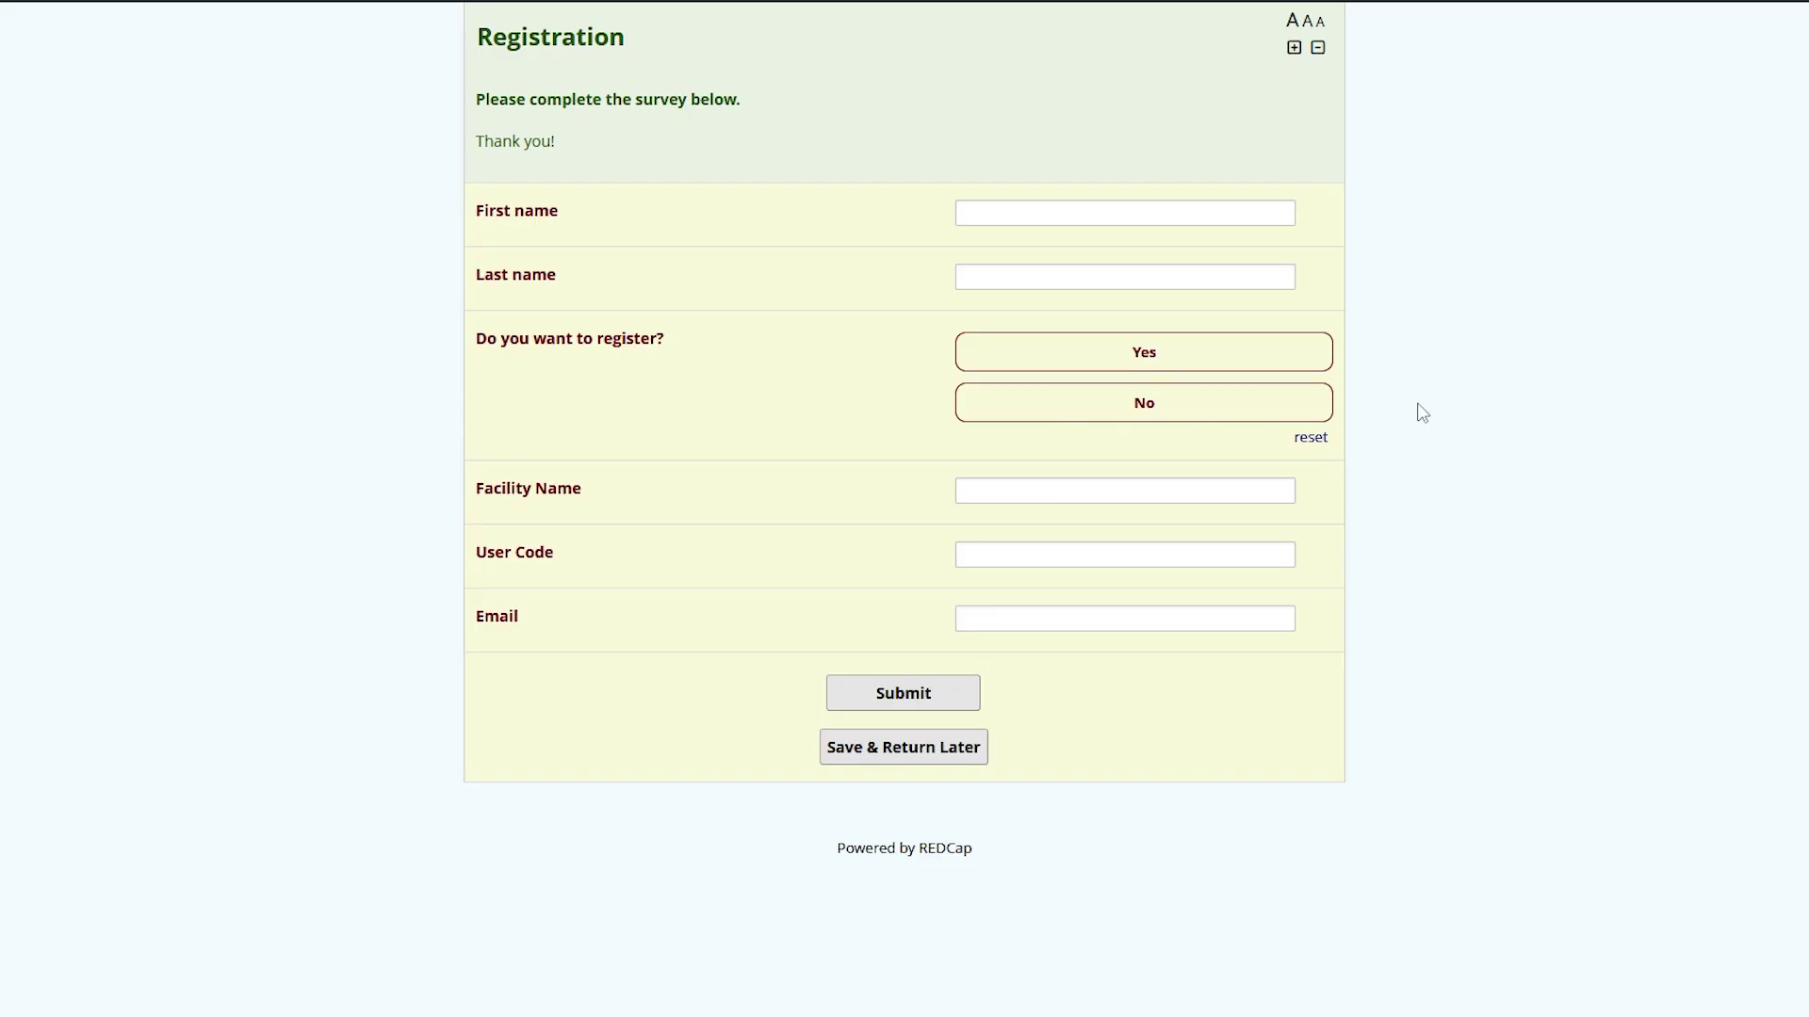
# Answer No on the Registration survey and confirm End Survey at the prompt.
pyautogui.click(1203, 407)
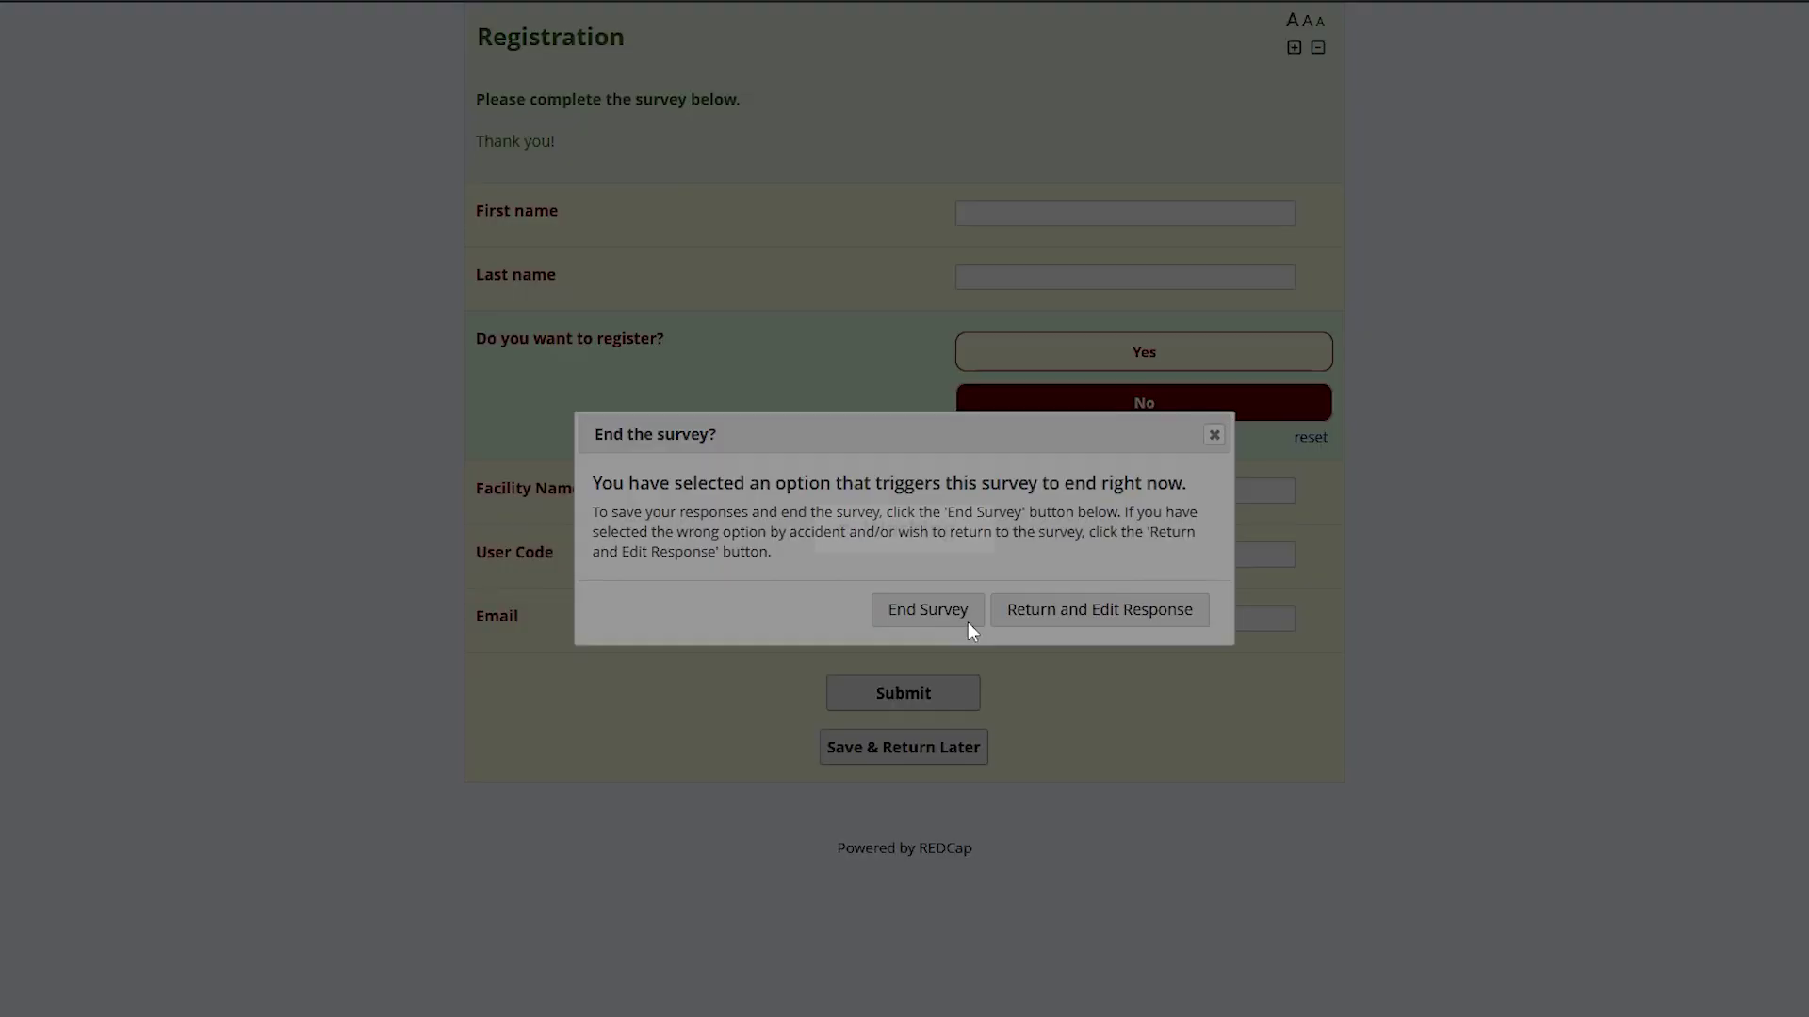
pyautogui.click(971, 631)
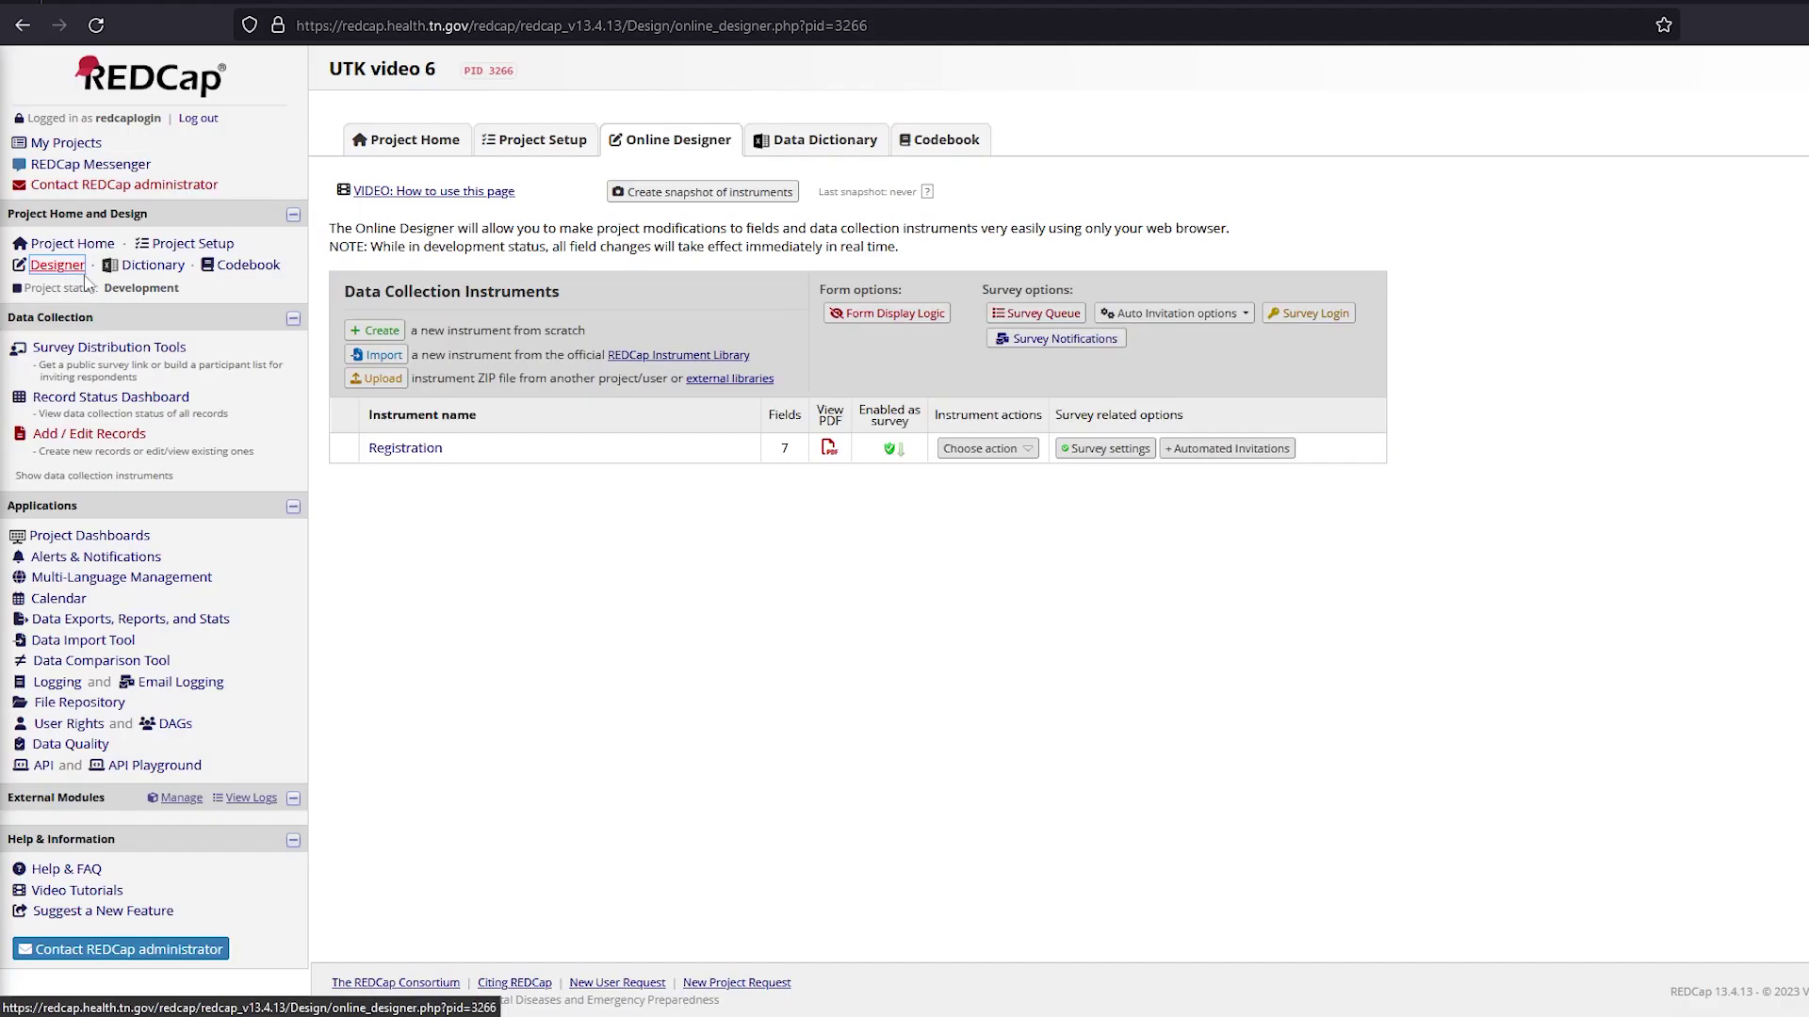
# Reopen the Registration survey settings, check the PDF Auto-Archiver is enabled, and save.
pyautogui.click(1110, 449)
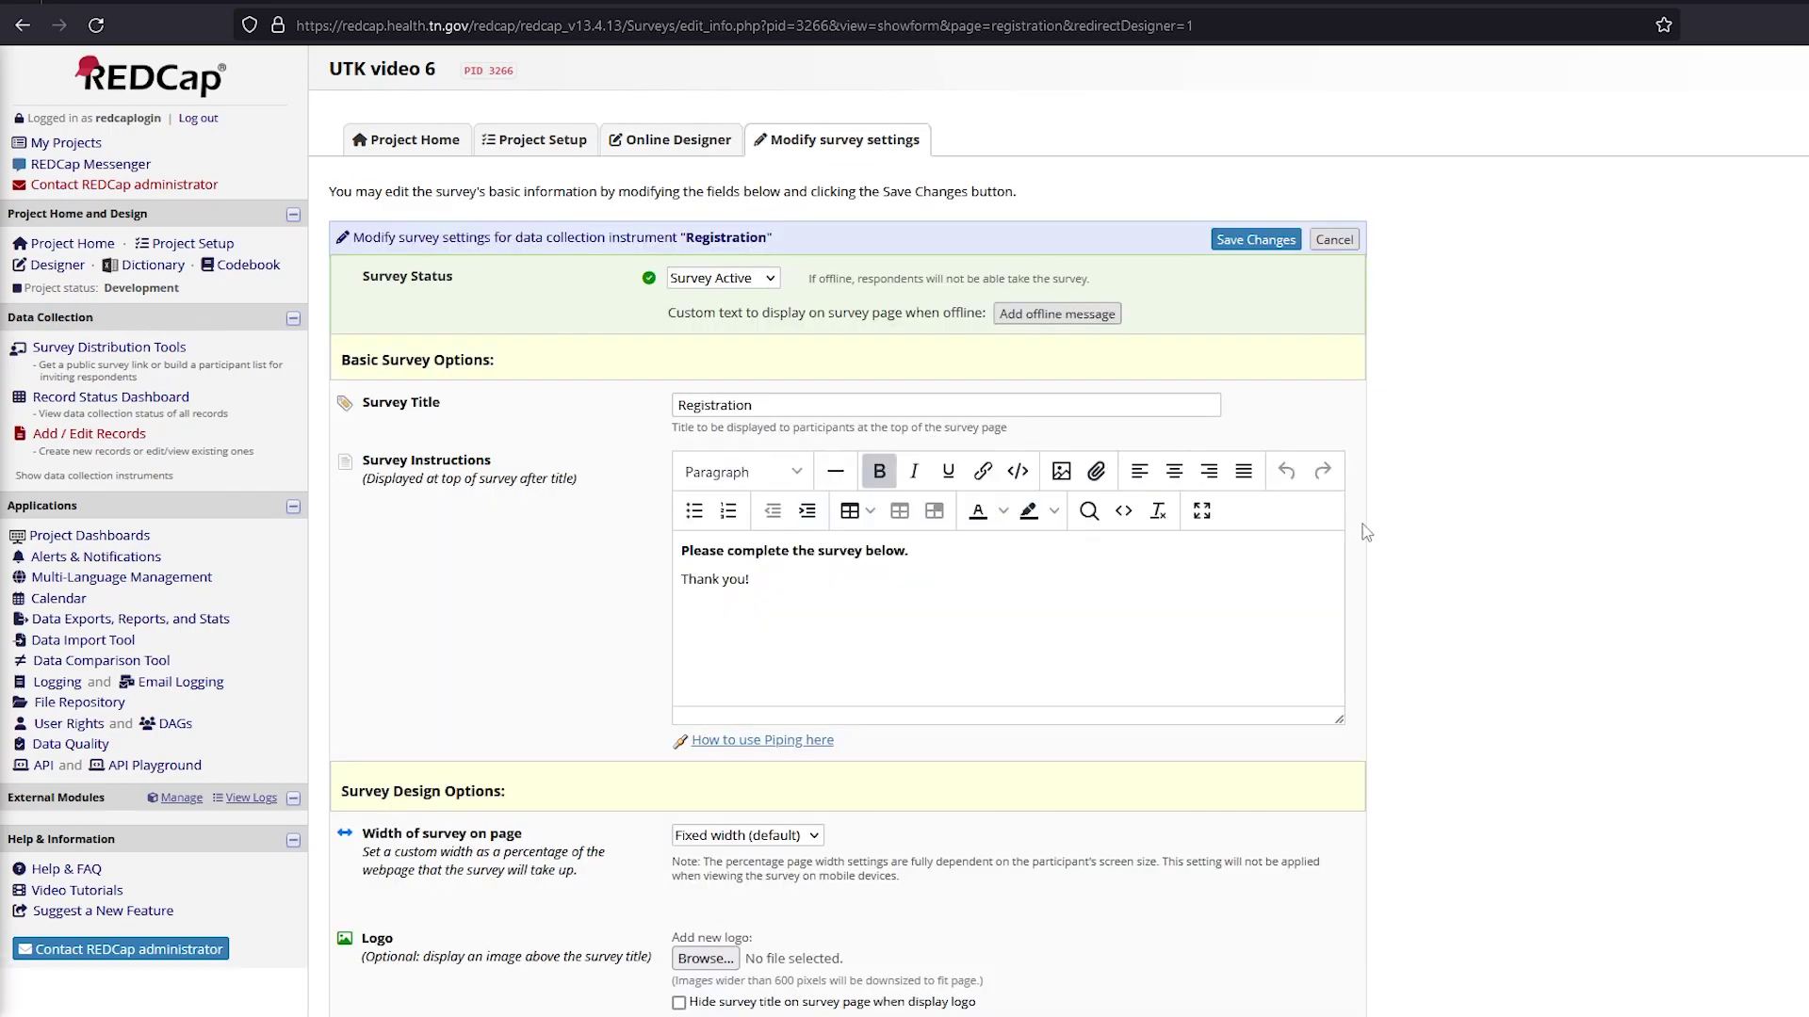
pyautogui.scroll(-5, 1366, 532)
pyautogui.scroll(-5, 1413, 565)
pyautogui.scroll(-9, 1443, 575)
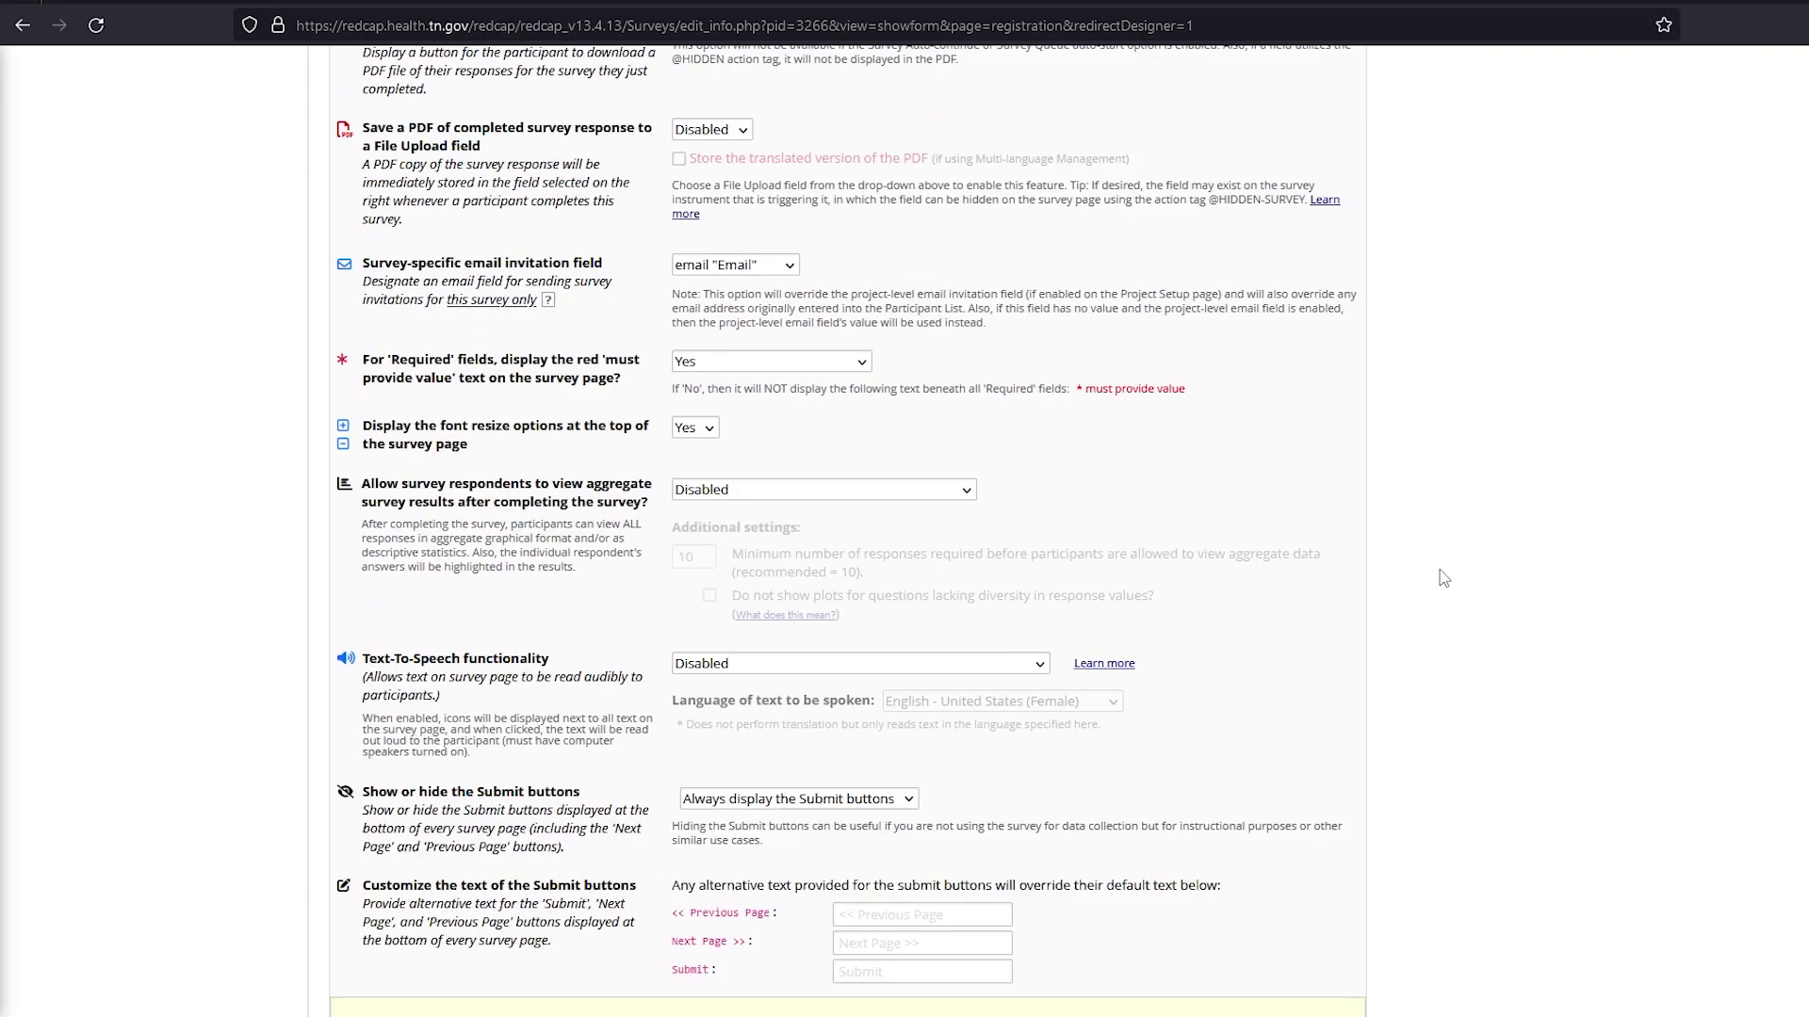
pyautogui.scroll(-8, 1443, 575)
pyautogui.scroll(-8, 1443, 575)
pyautogui.scroll(-8, 1443, 577)
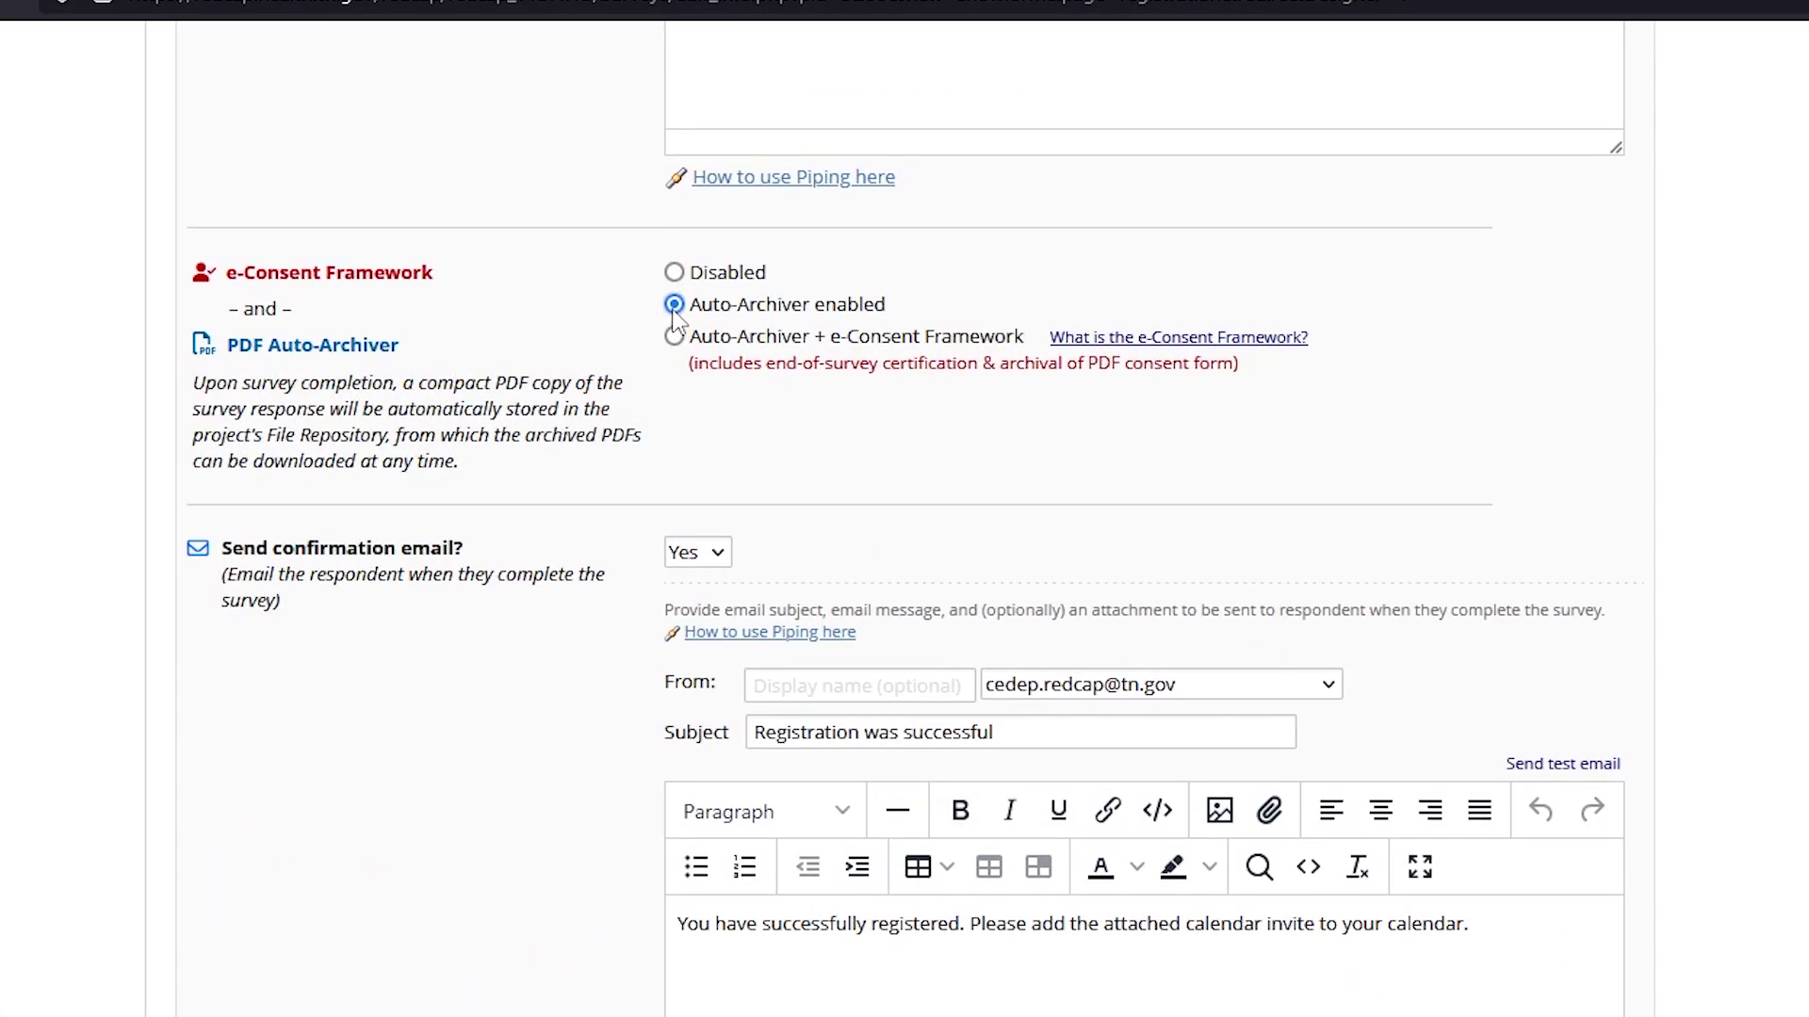
pyautogui.scroll(-5, 1319, 471)
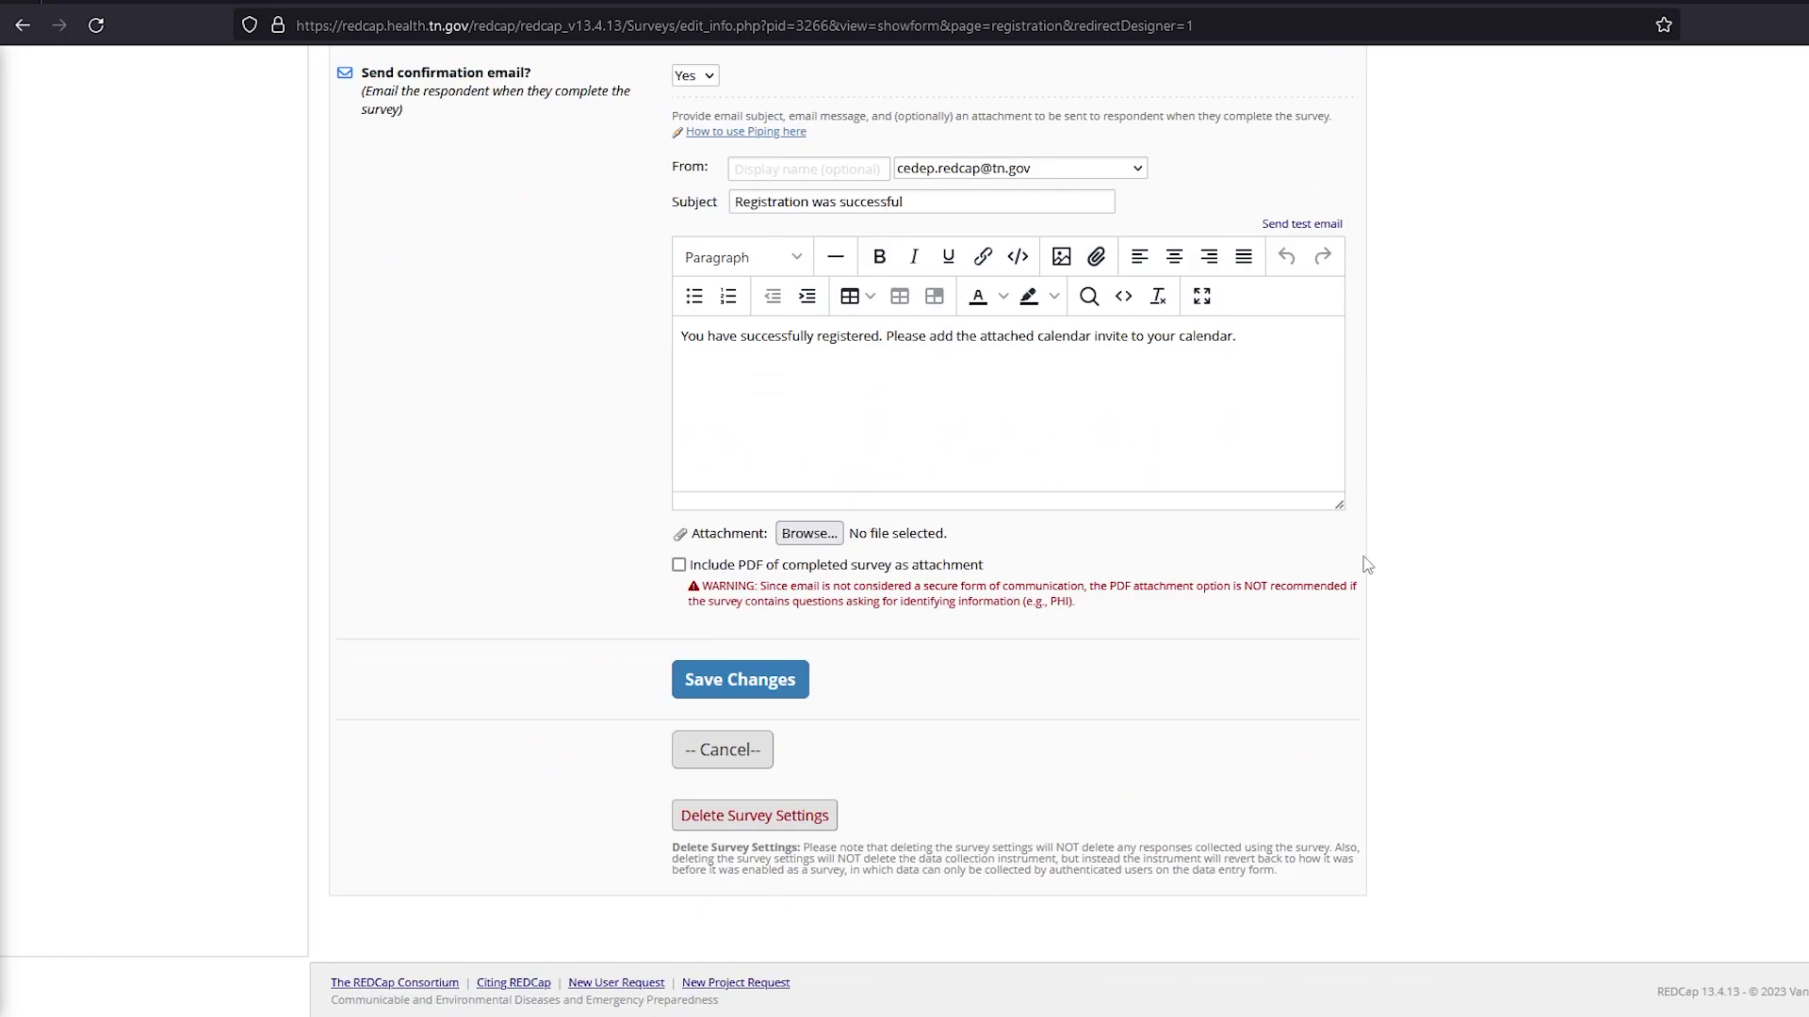
pyautogui.click(787, 671)
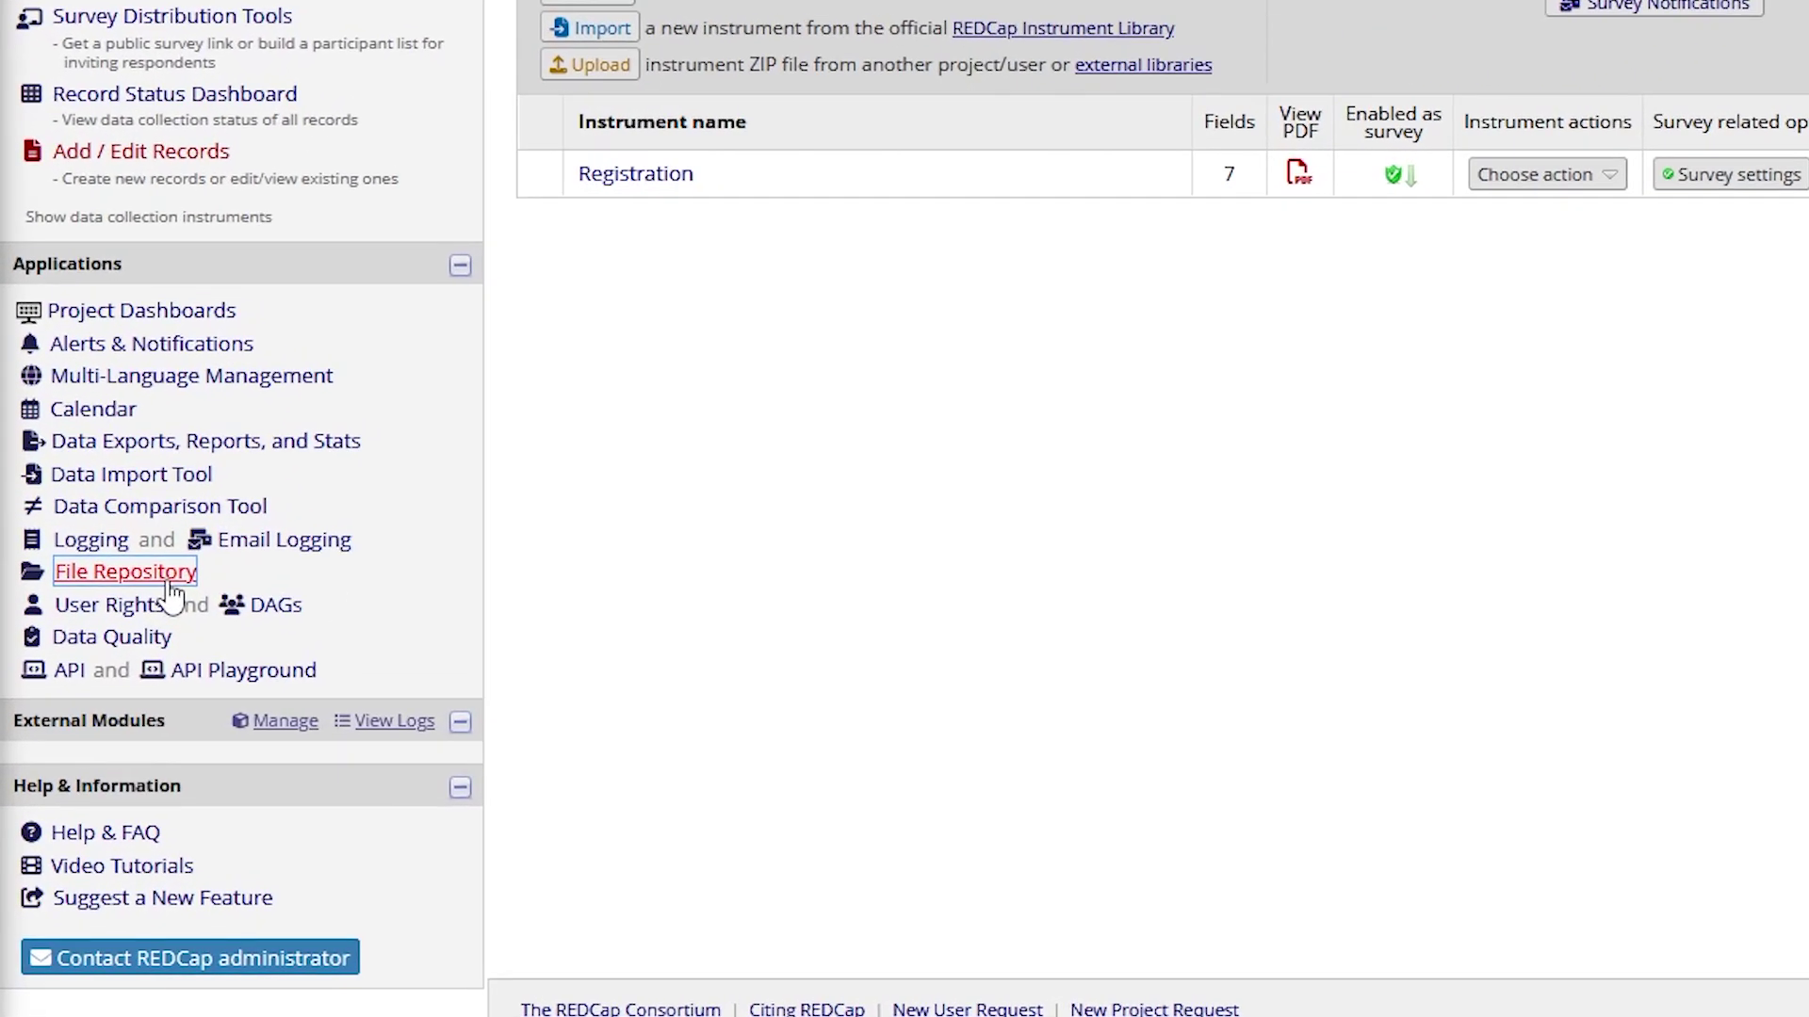
# Go to the File Repository, where the PDF Survey Archive folder holds one file.
pyautogui.click(126, 571)
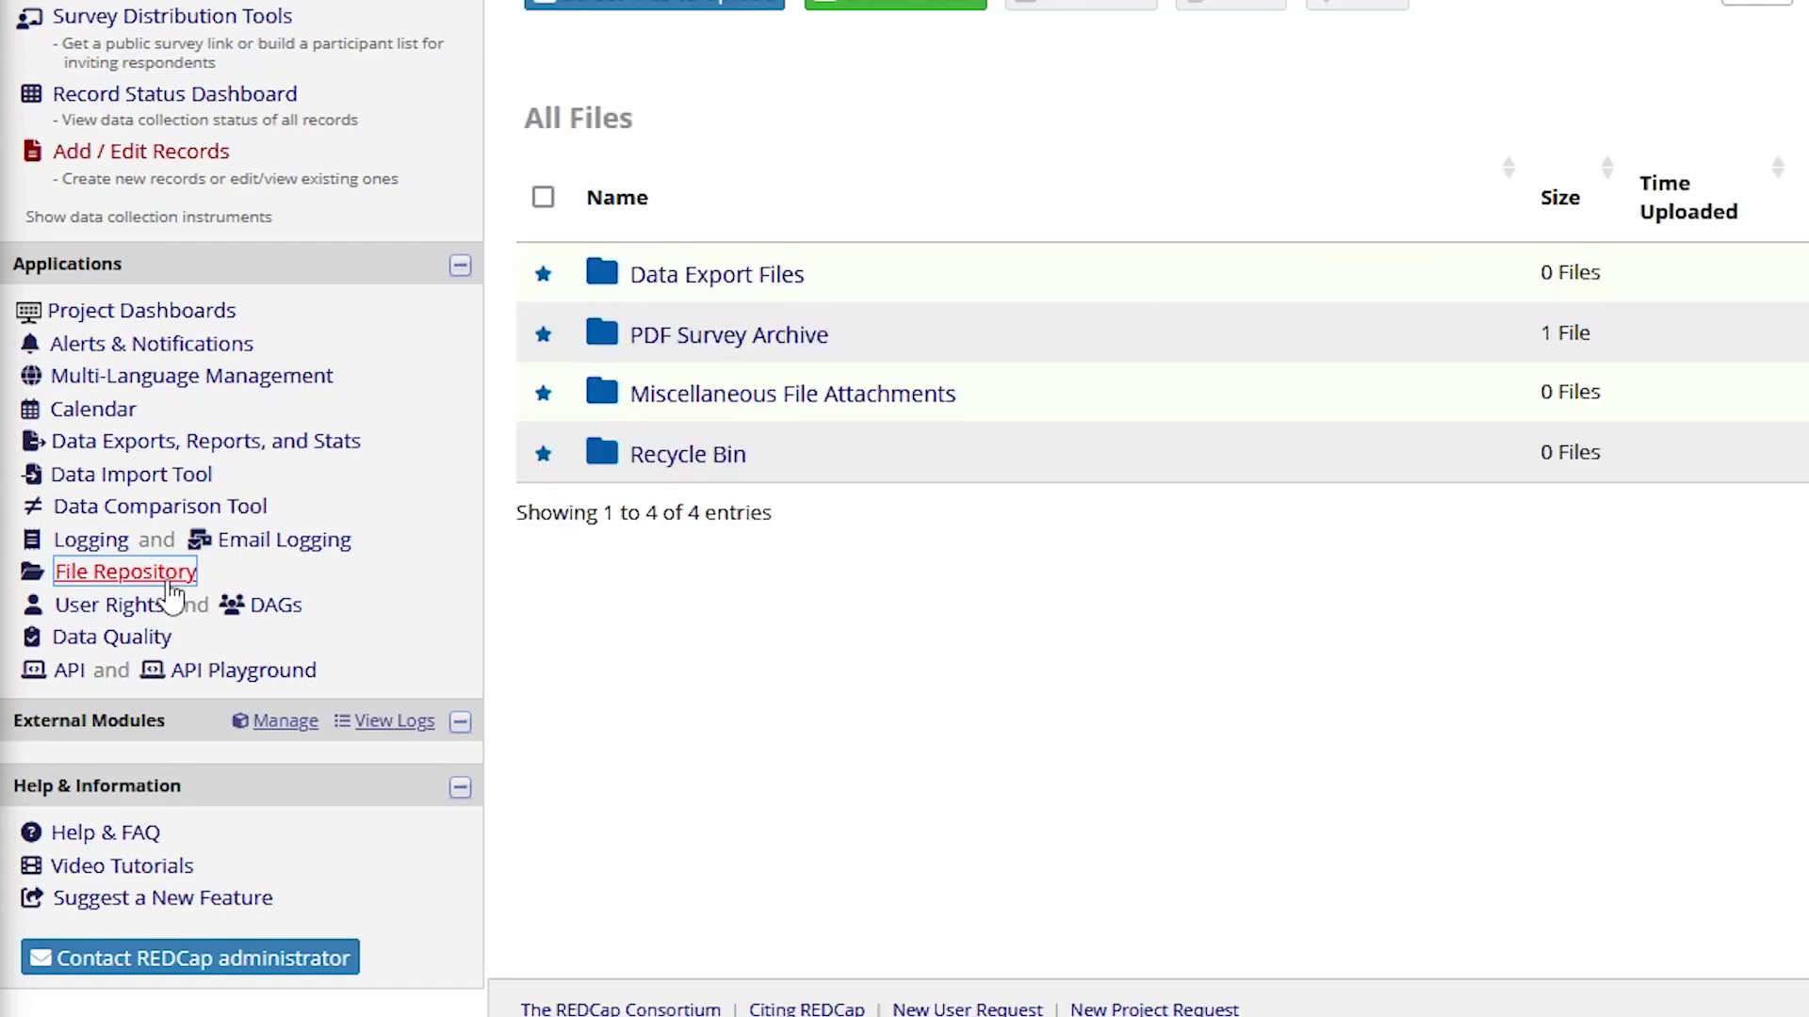